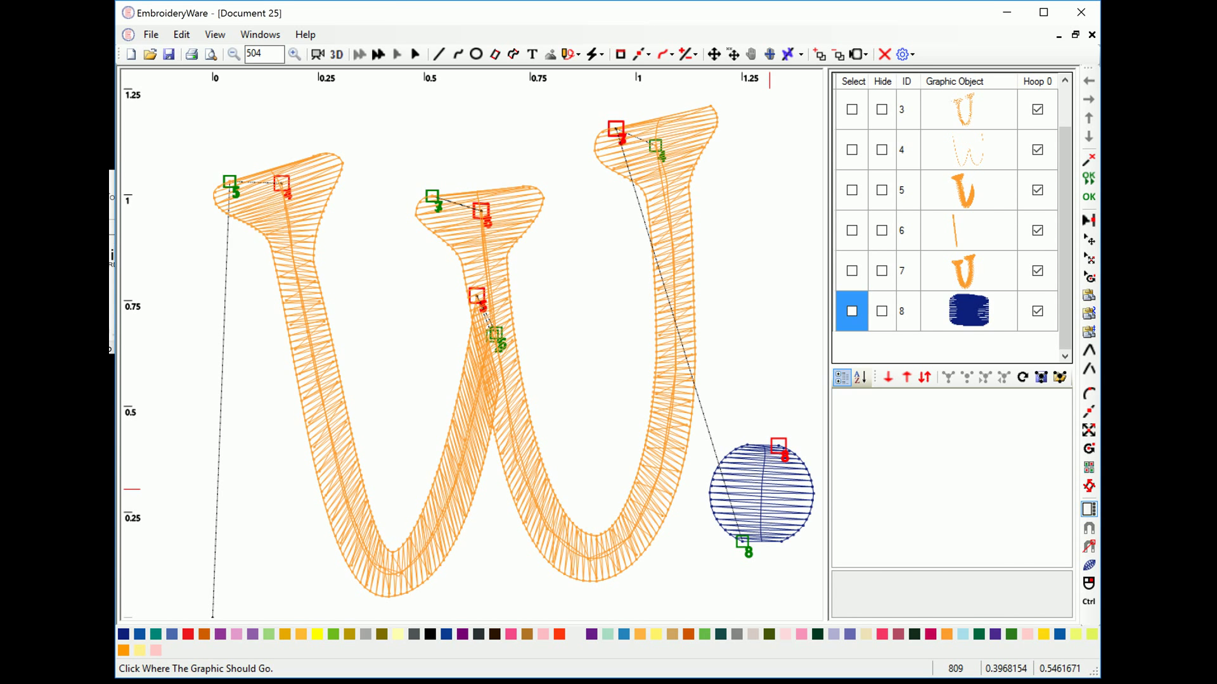
Step: Cut the blue circle out of the design
left_click(852, 311)
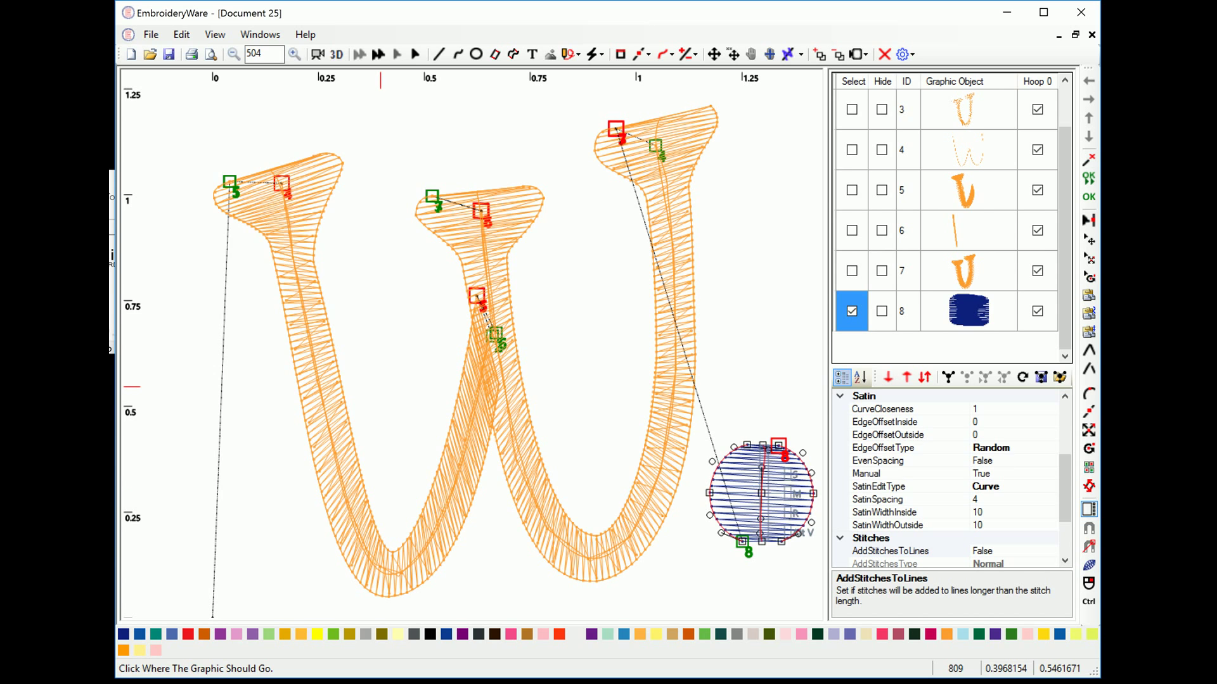
left_click(182, 35)
left_click(198, 89)
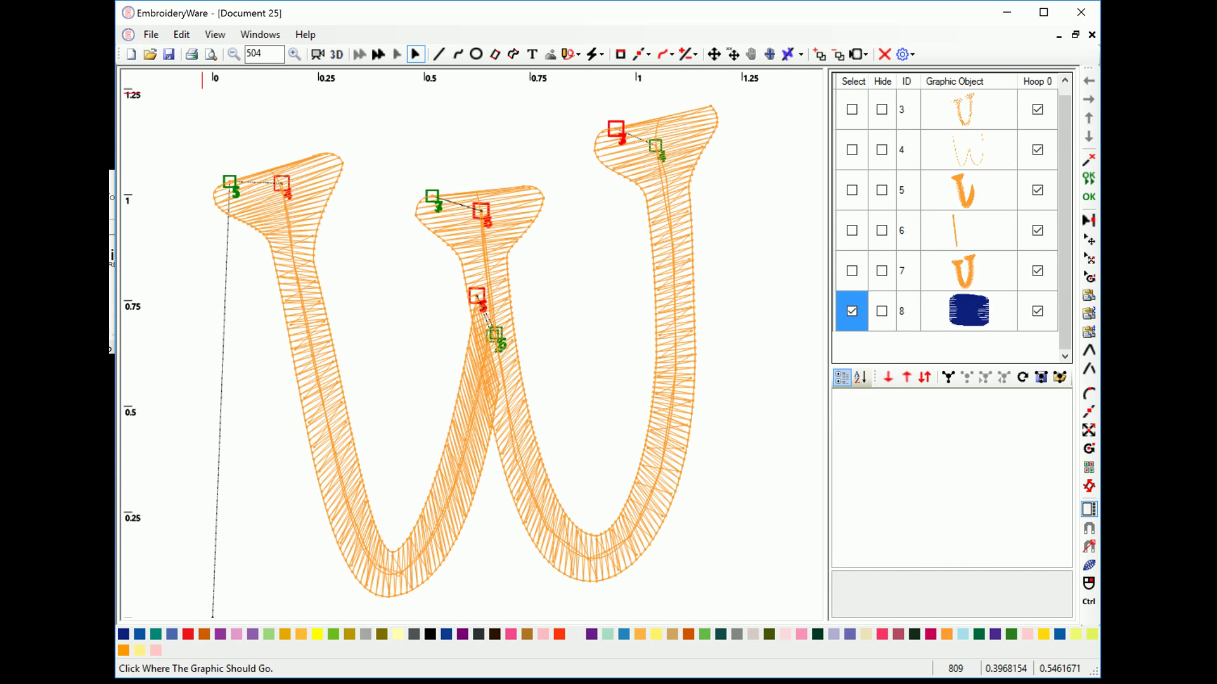
Step: Paste the circle onto the W's right, middle and left tops
left_click(181, 34)
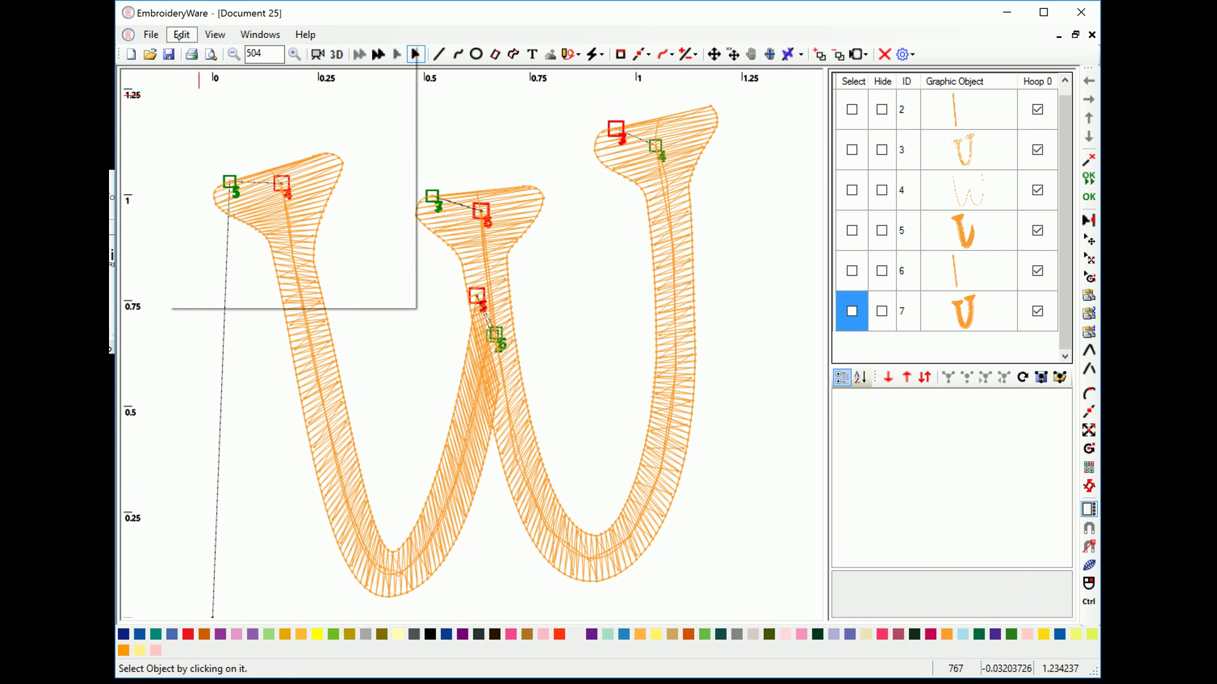
left_click(223, 165)
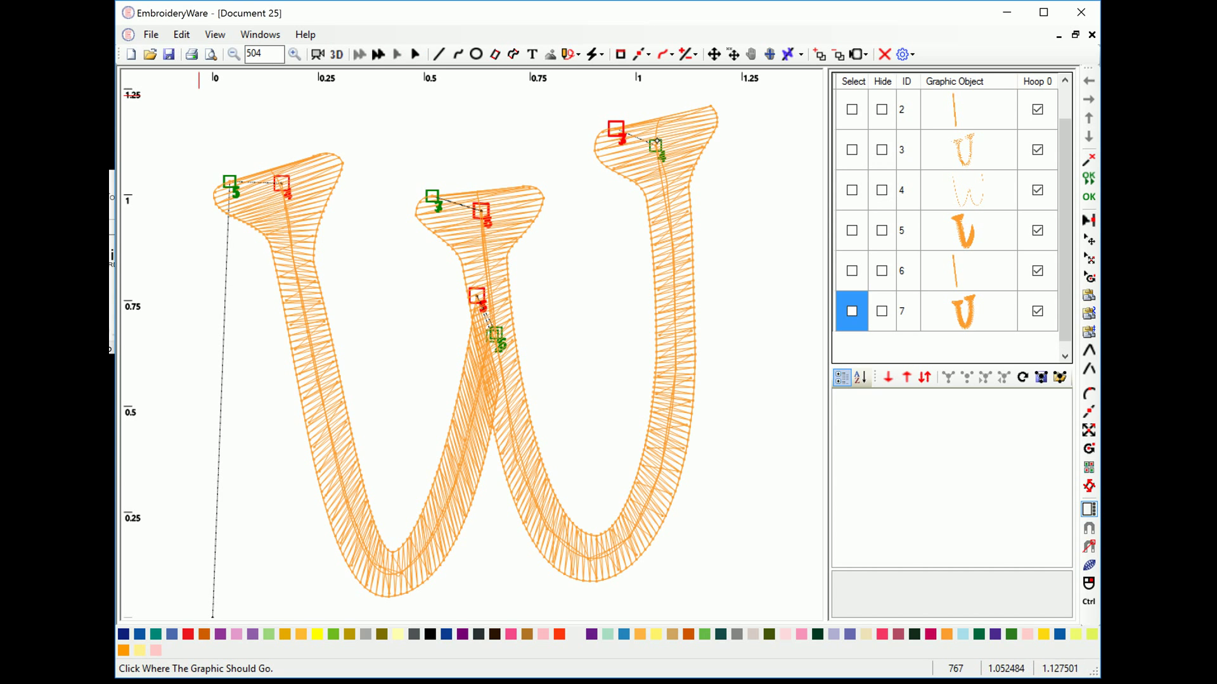
left_click(658, 142)
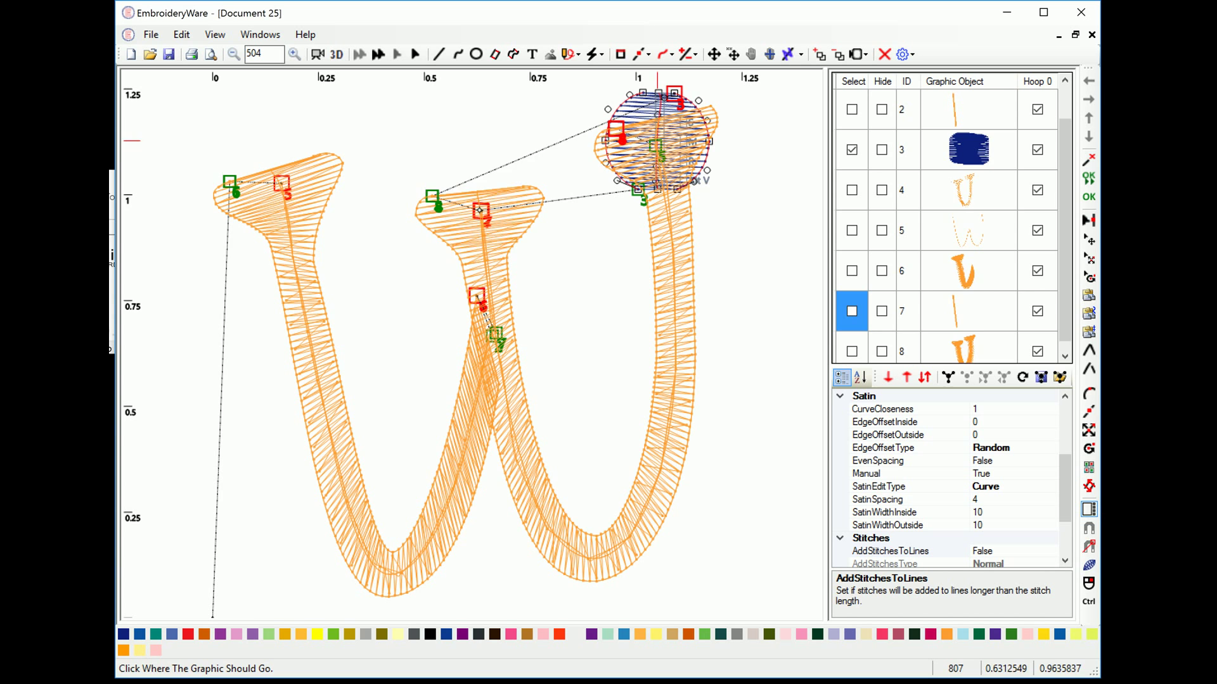
left_click(480, 209)
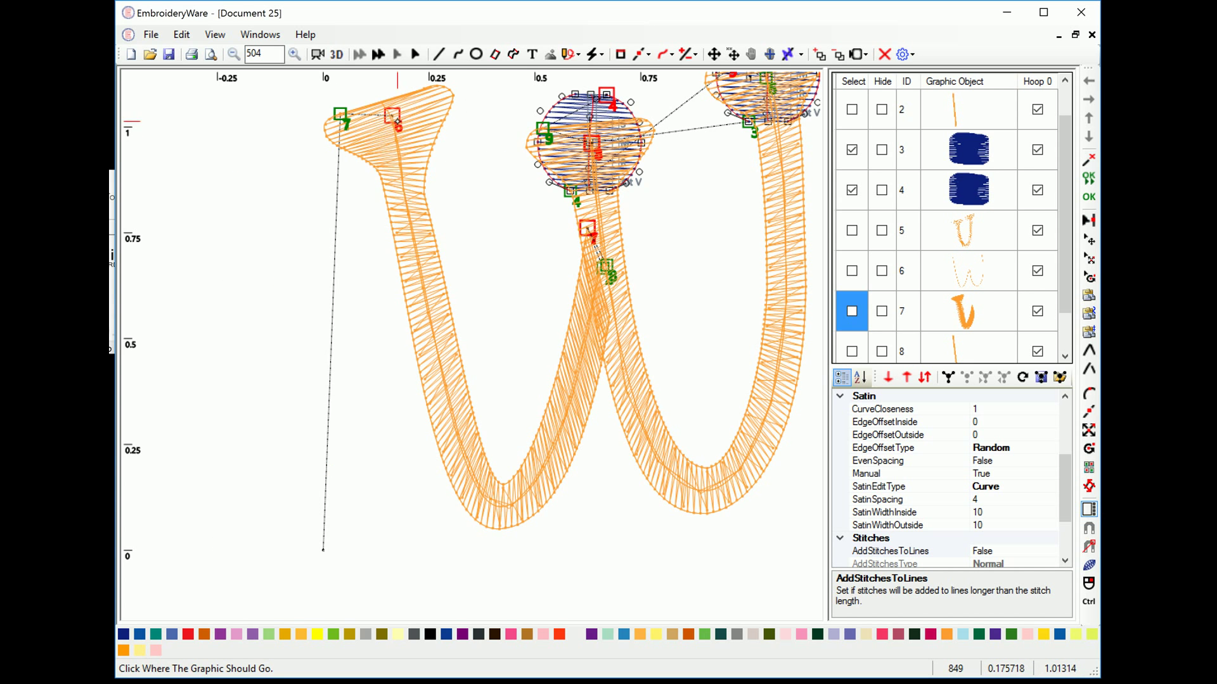
left_click(377, 100)
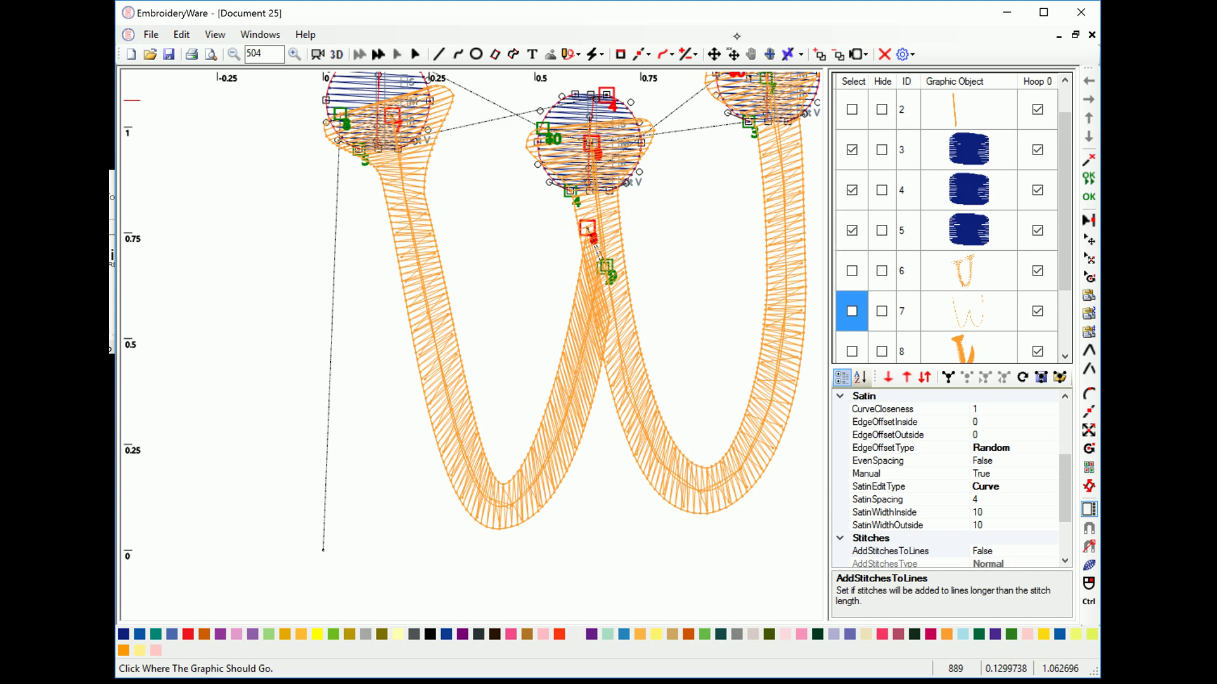
left_click(751, 53)
left_click_drag(672, 177, 572, 261)
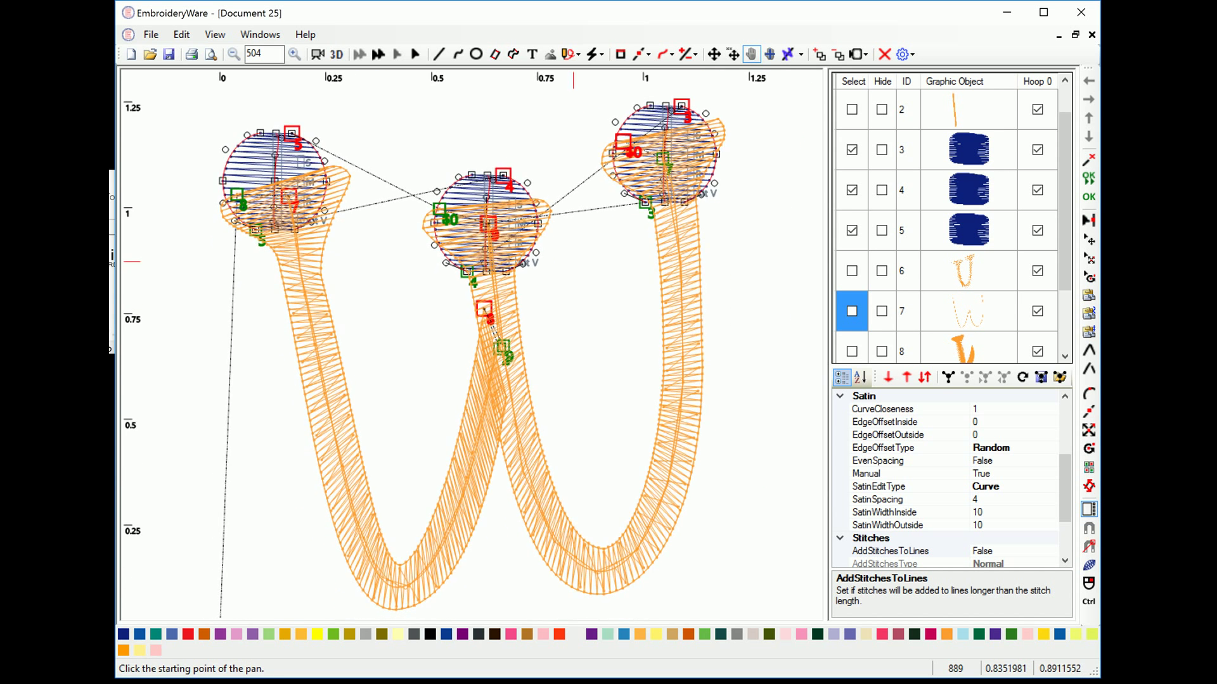
Step: Return to object selection and hide stitches so only outlines show
left_click(415, 54)
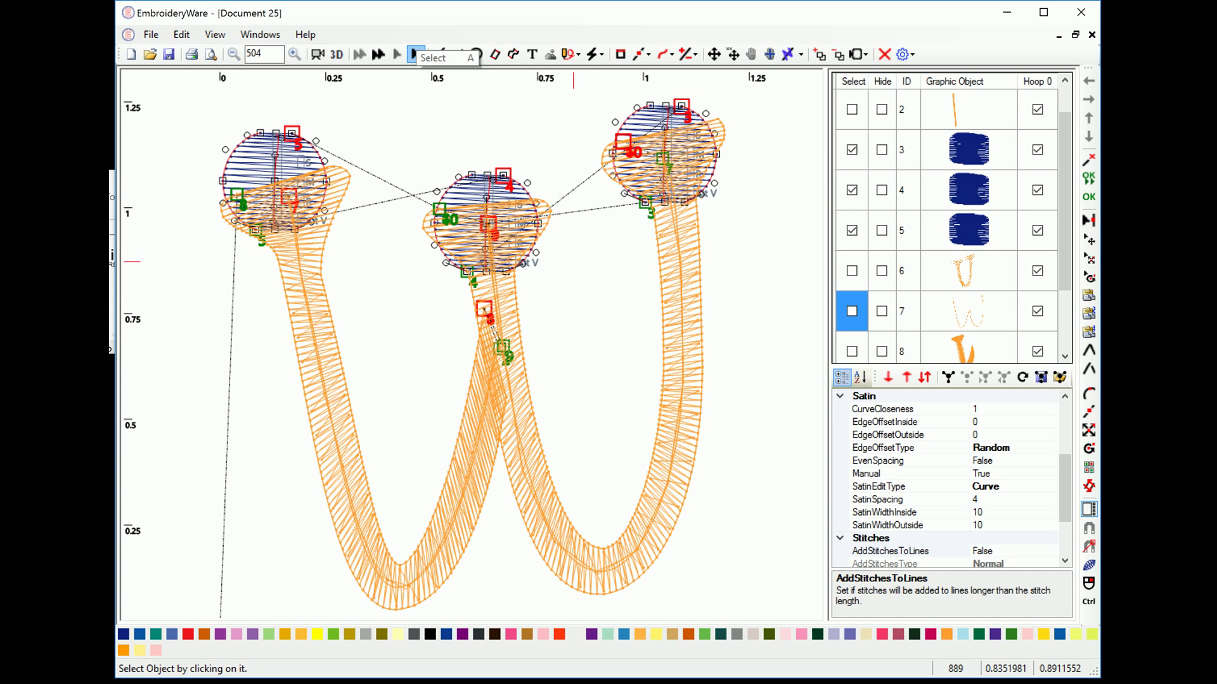
left_click(1089, 563)
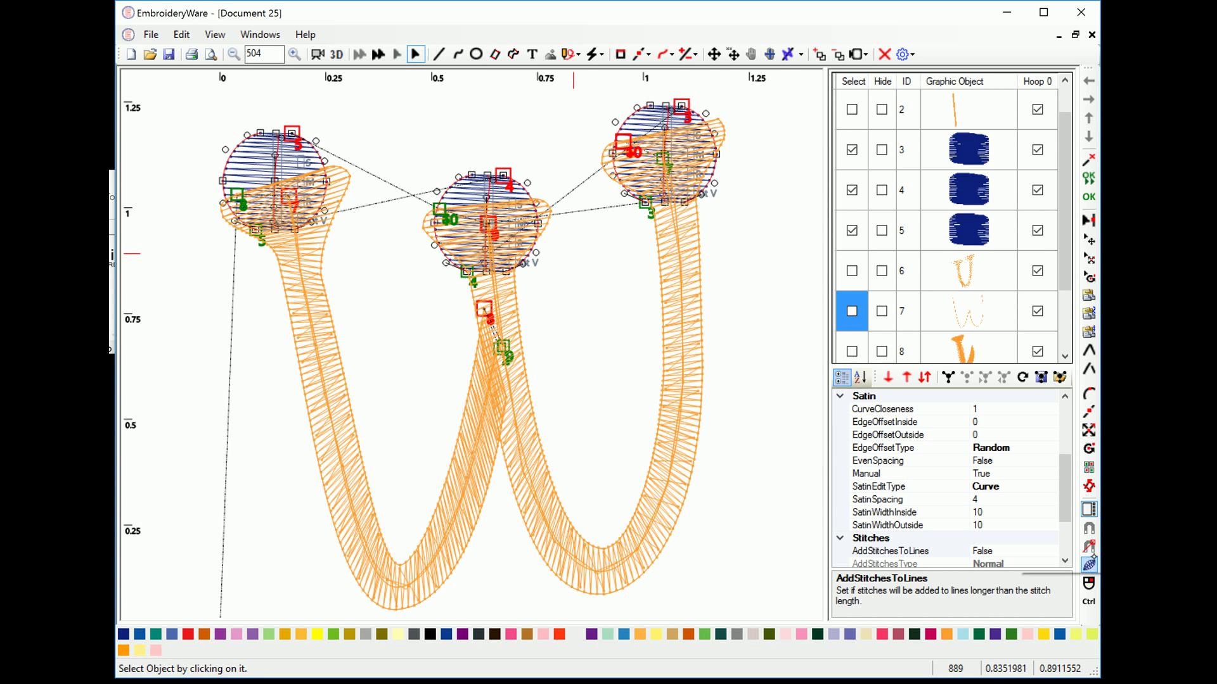
left_click(1088, 563)
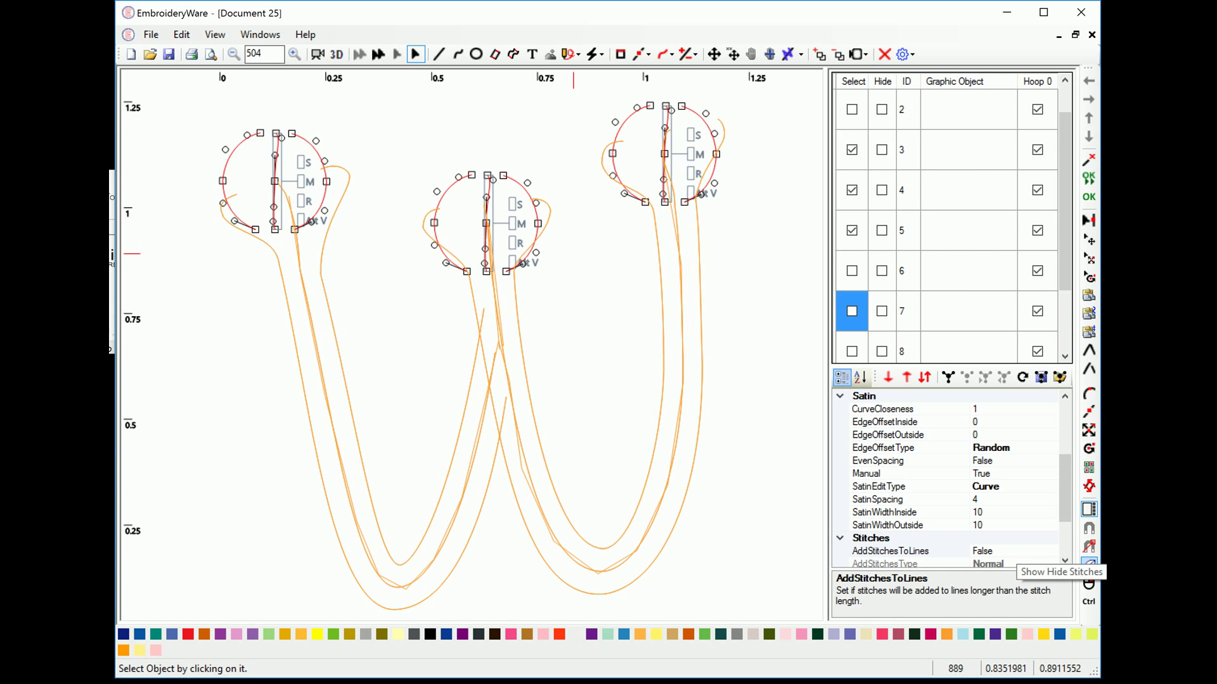
Step: Rotate the right, middle and left top circles to tilt their stitch axes
scroll(951, 253, "down", 1)
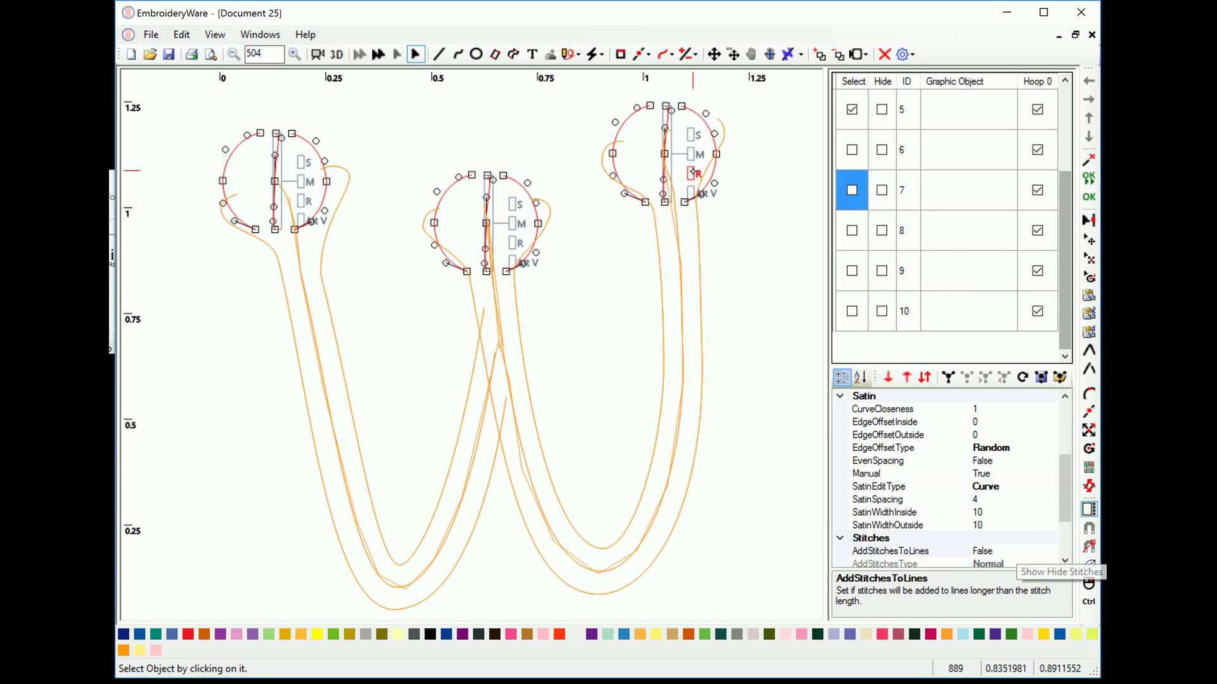
left_click_drag(691, 174, 693, 170)
mouse_move(515, 243)
left_mouse_down()
mouse_move(524, 225)
mouse_move(514, 224)
left_mouse_up()
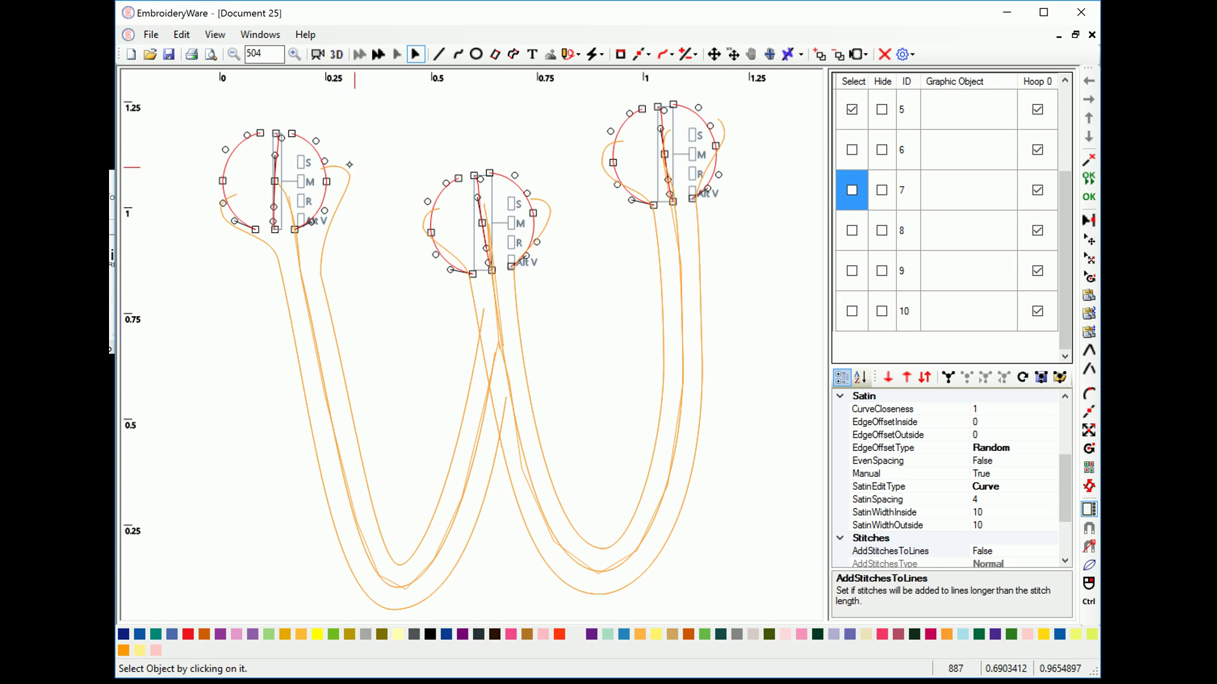
mouse_move(304, 200)
left_mouse_down()
mouse_move(315, 189)
mouse_move(323, 201)
left_mouse_up()
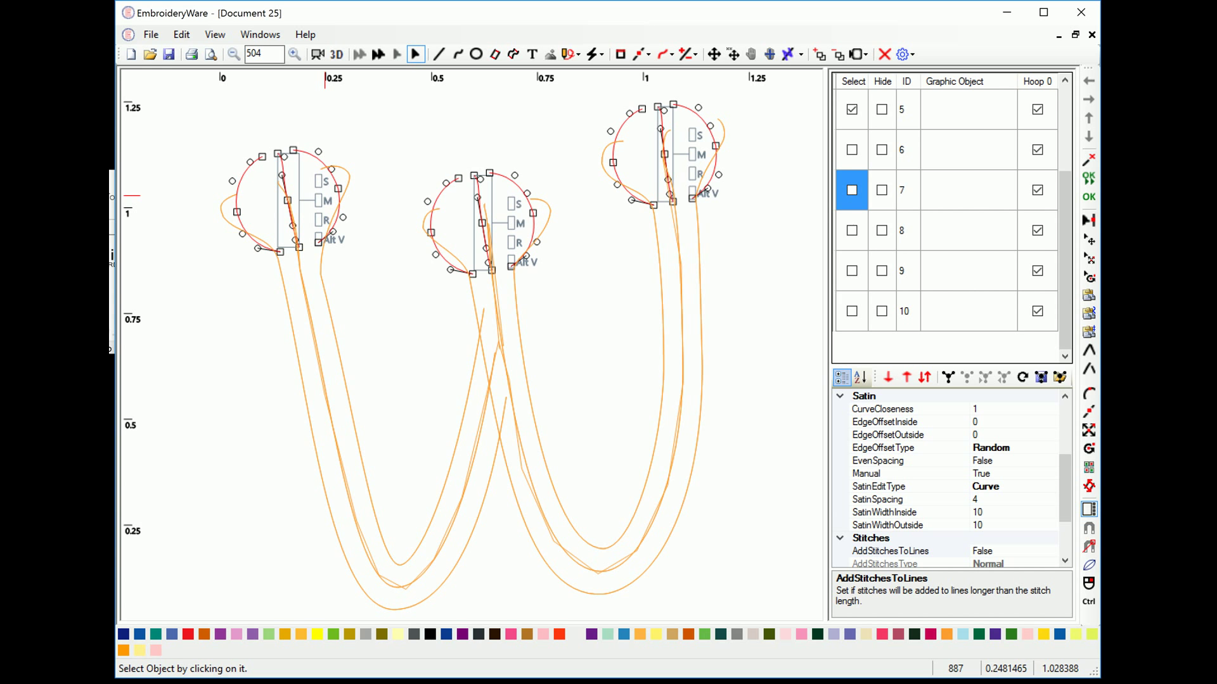
Step: Turn stitch display back on and clear the object selection
left_click(1089, 562)
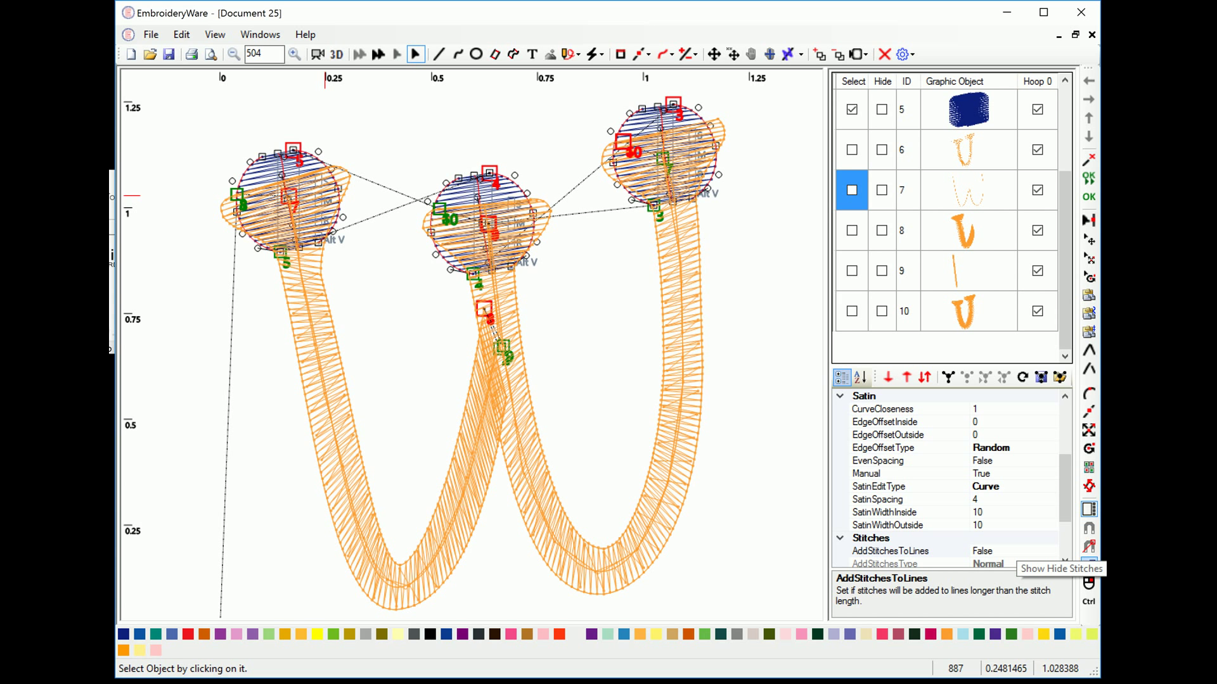
left_click(852, 109)
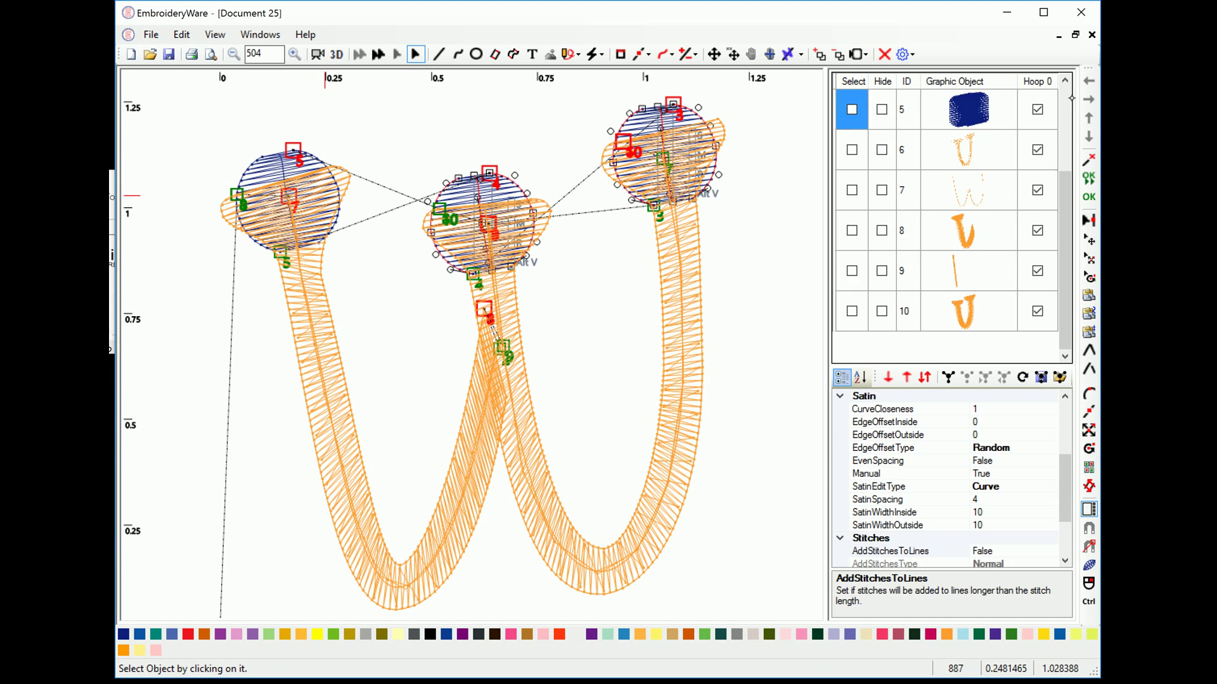
left_click(1071, 99)
left_click(853, 81)
left_click(853, 82)
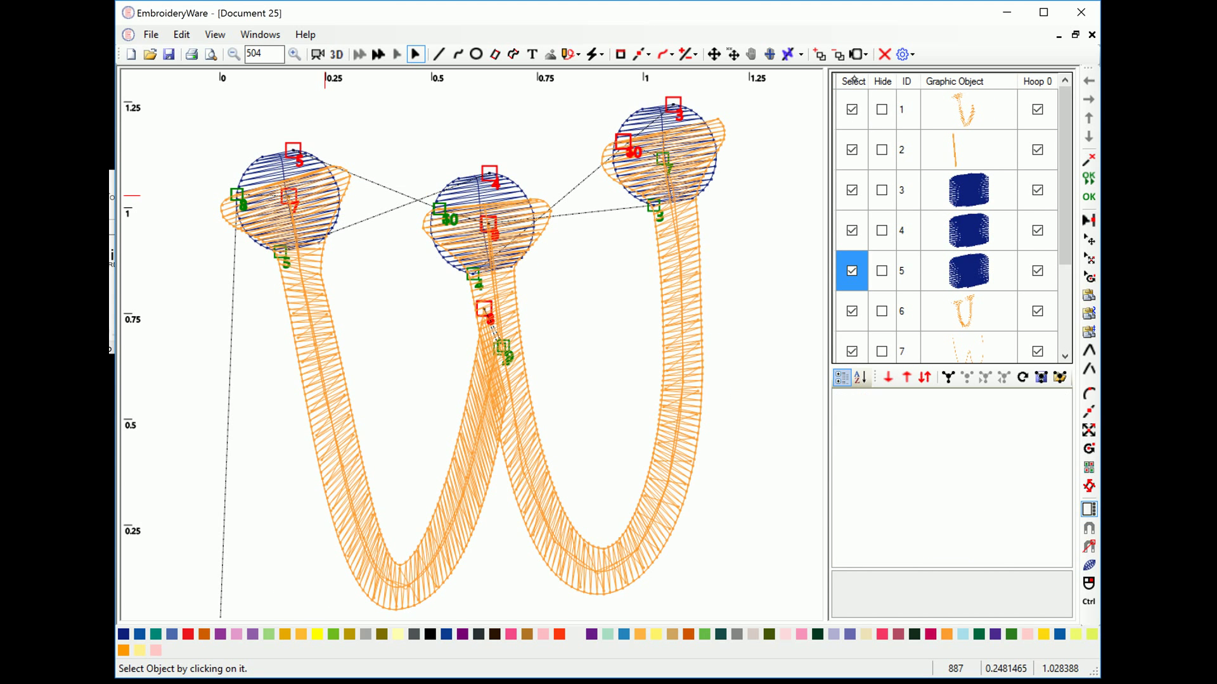
left_click(853, 81)
left_click(854, 81)
Step: Check object 1's settings, then select the duplicate object 6 and delete it
left_click(851, 109)
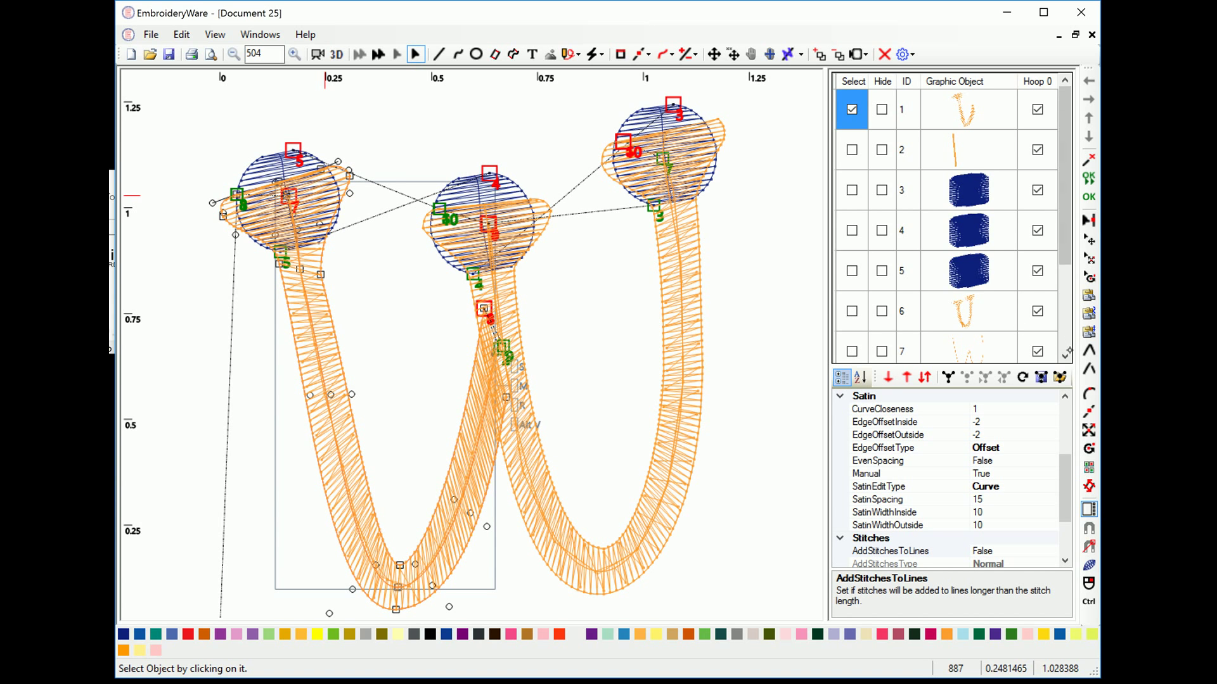
left_click(1065, 356)
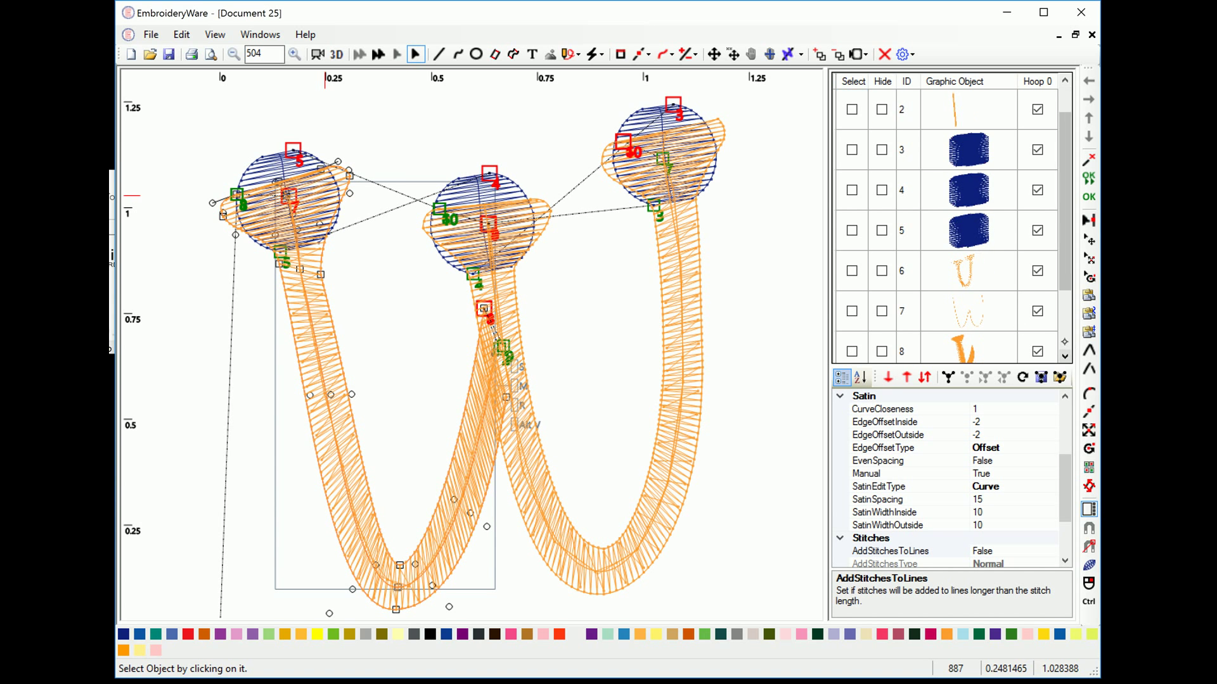
left_click(852, 270)
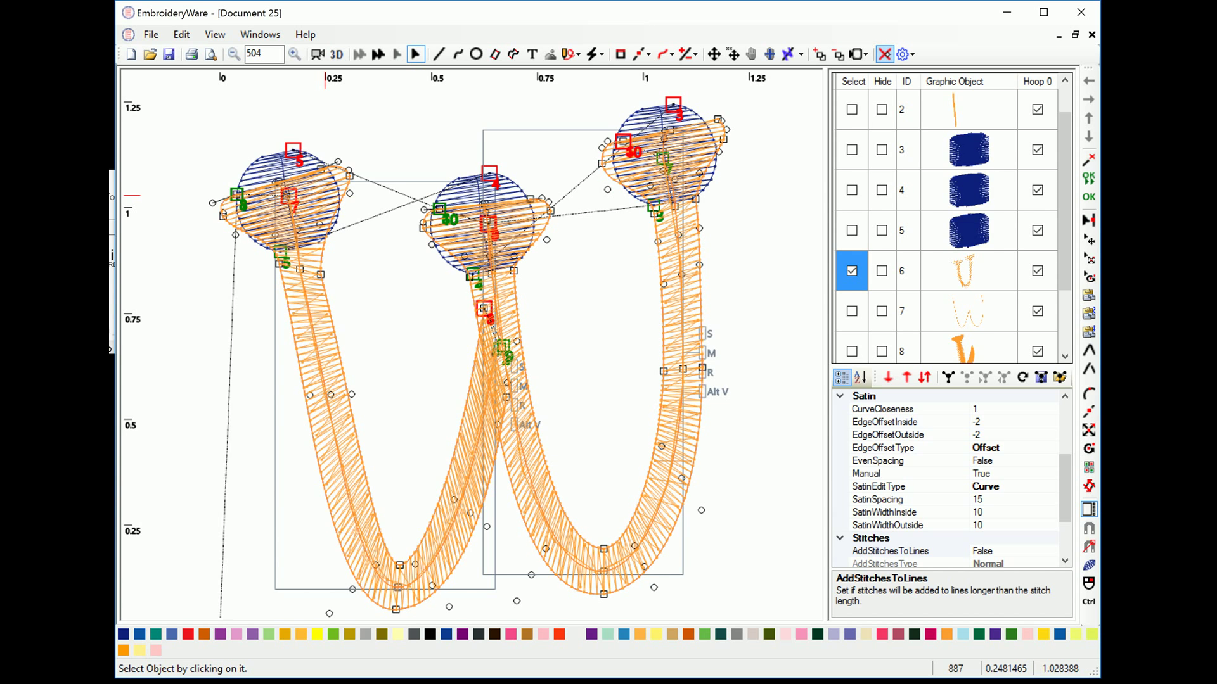
left_click(884, 53)
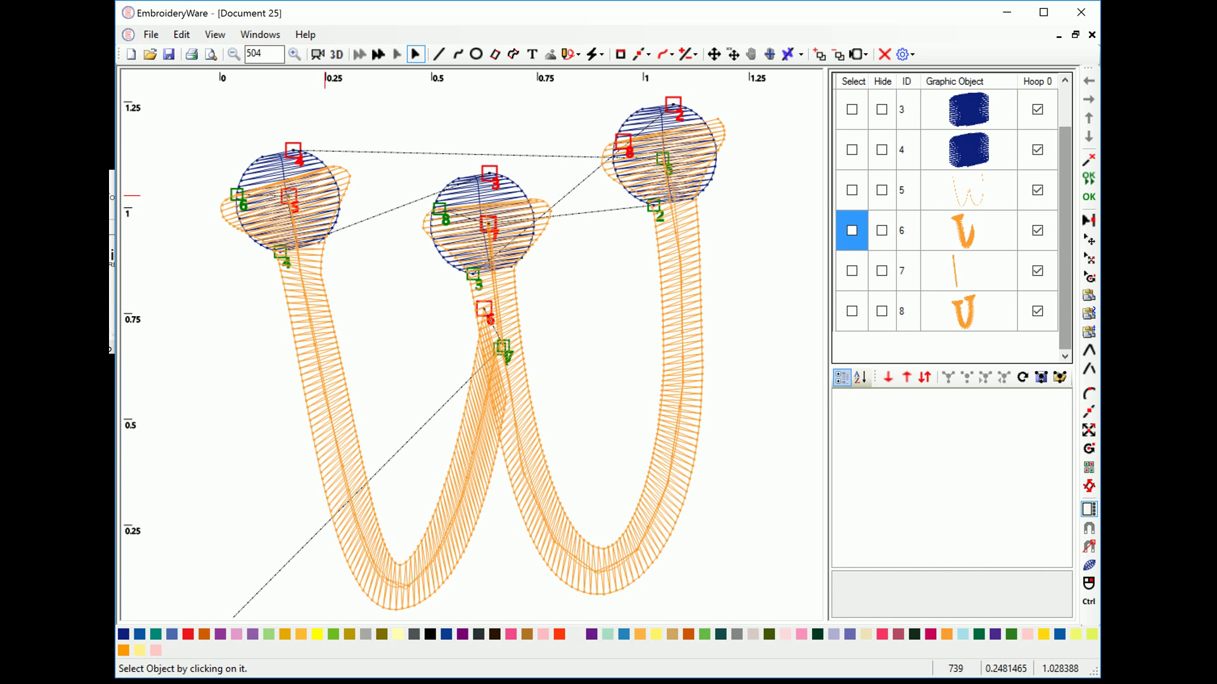
Step: Select objects 6 and 8, hide bounding boxes and activate Edit Points
left_click(852, 230)
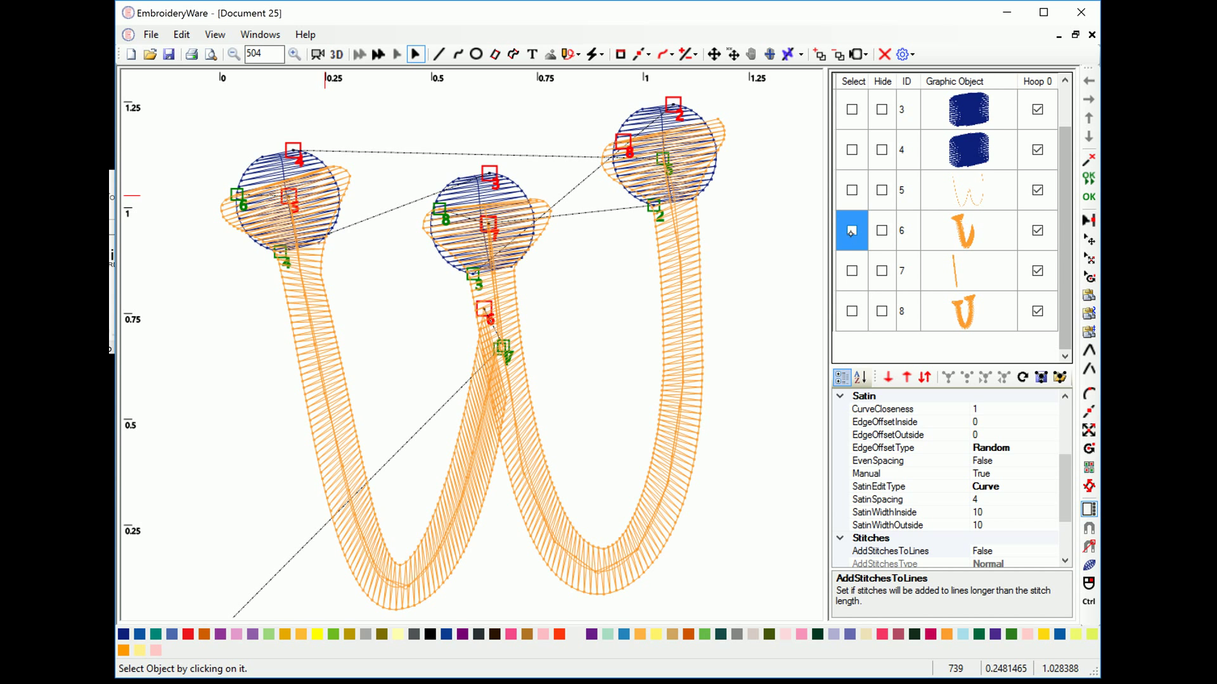
left_click(851, 311)
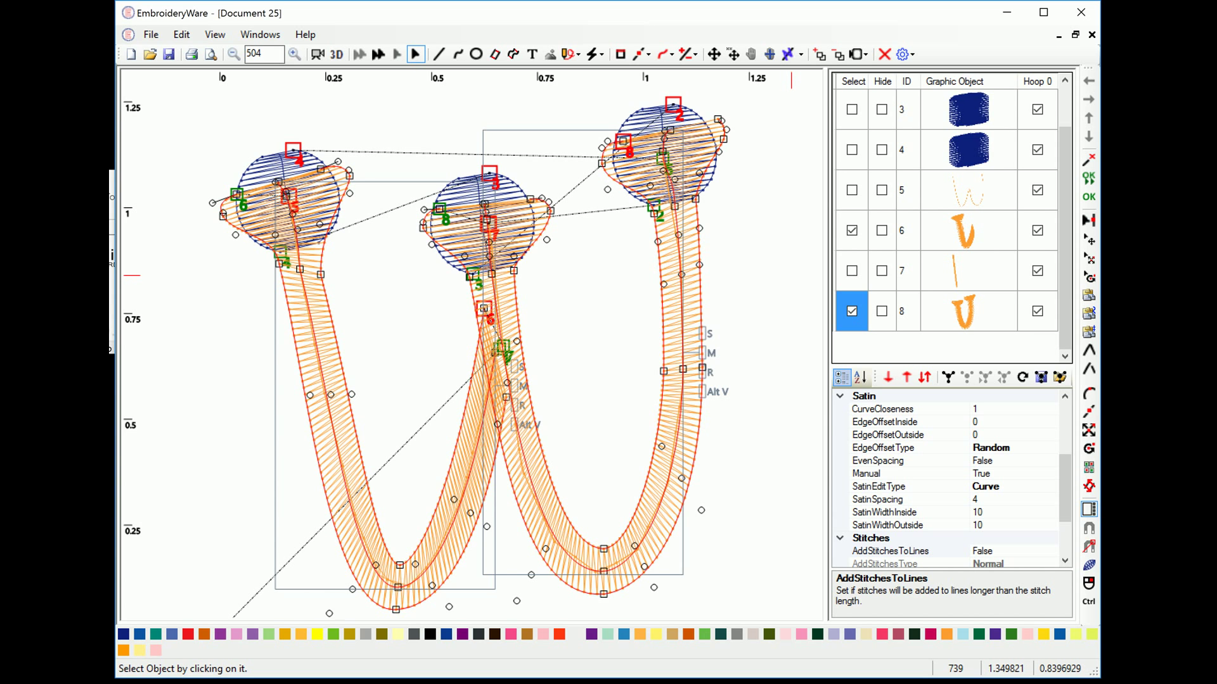
left_click(1089, 509)
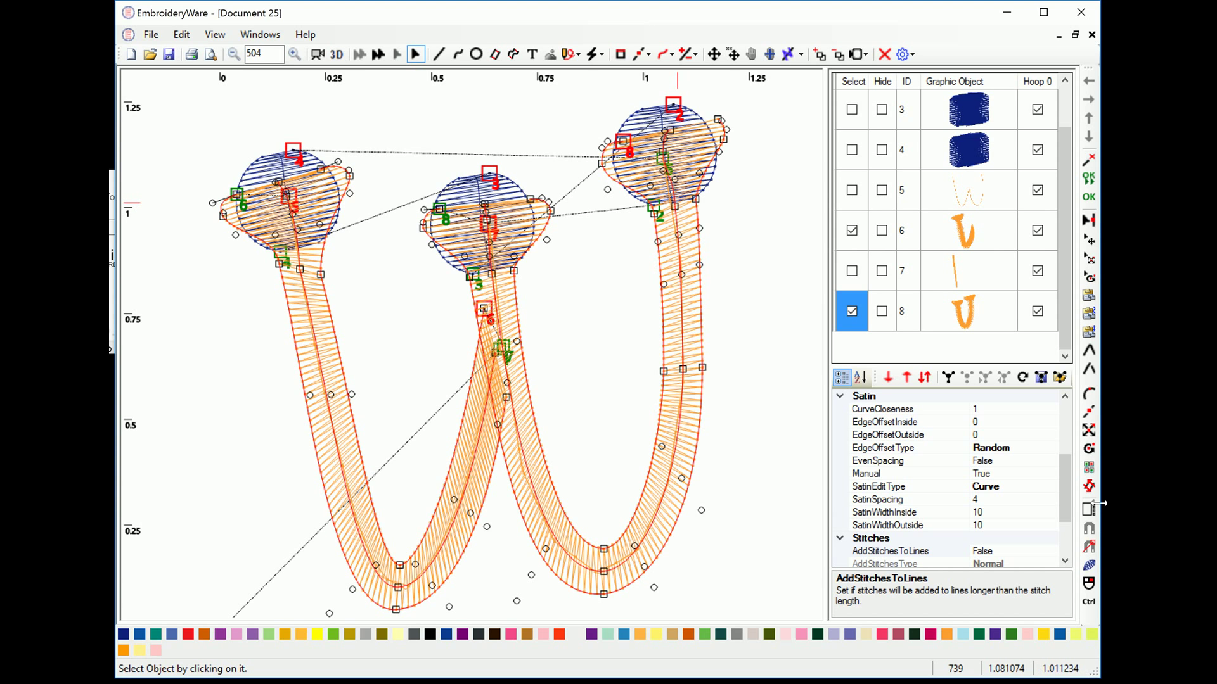
left_click(1089, 411)
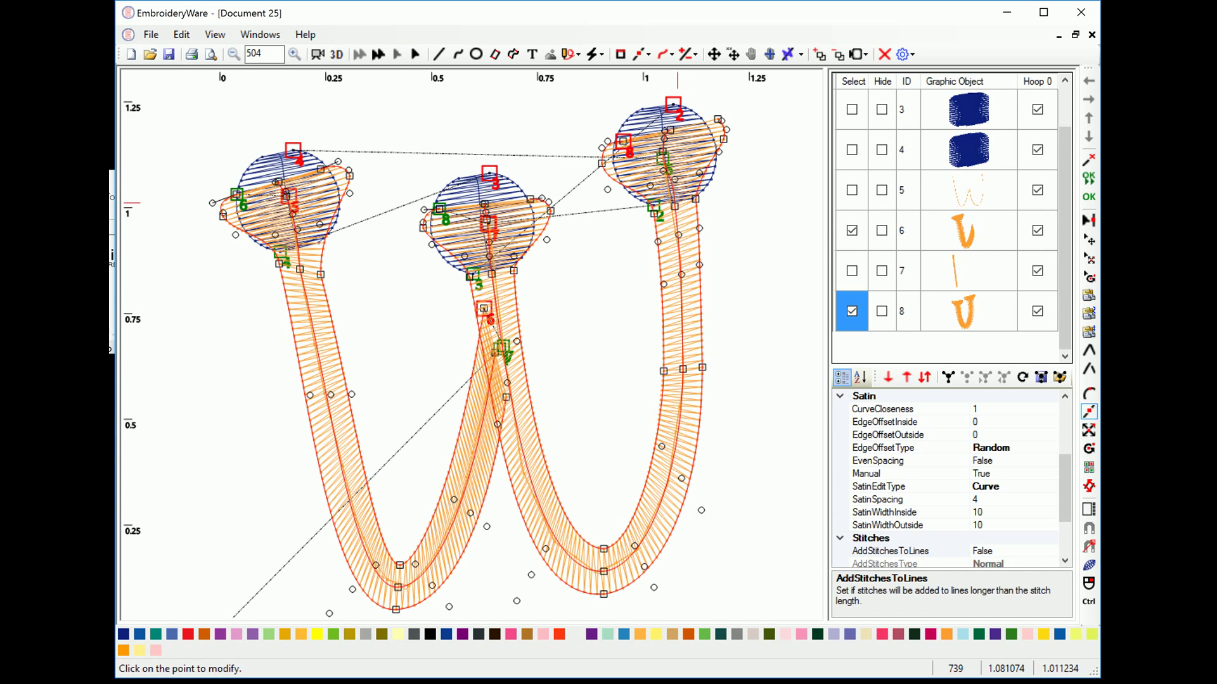
Step: Move centre-line points on the right and middle satin strokes to new positions
left_click(675, 205)
left_click(674, 204)
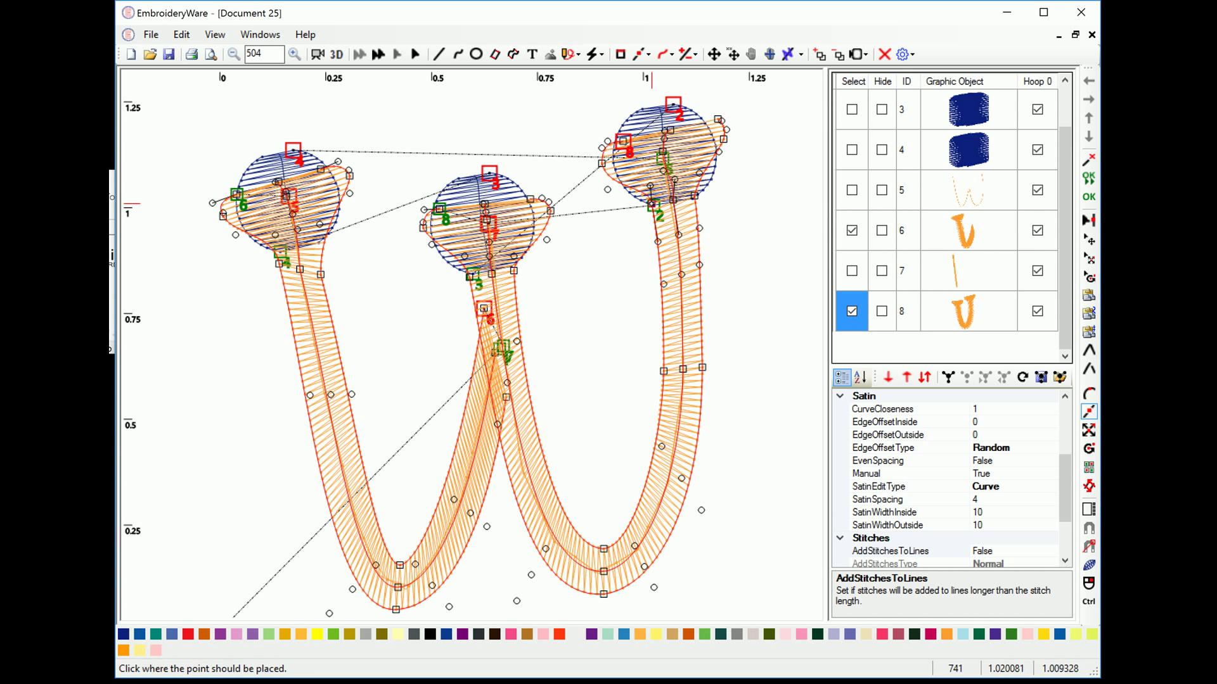
left_click(653, 203)
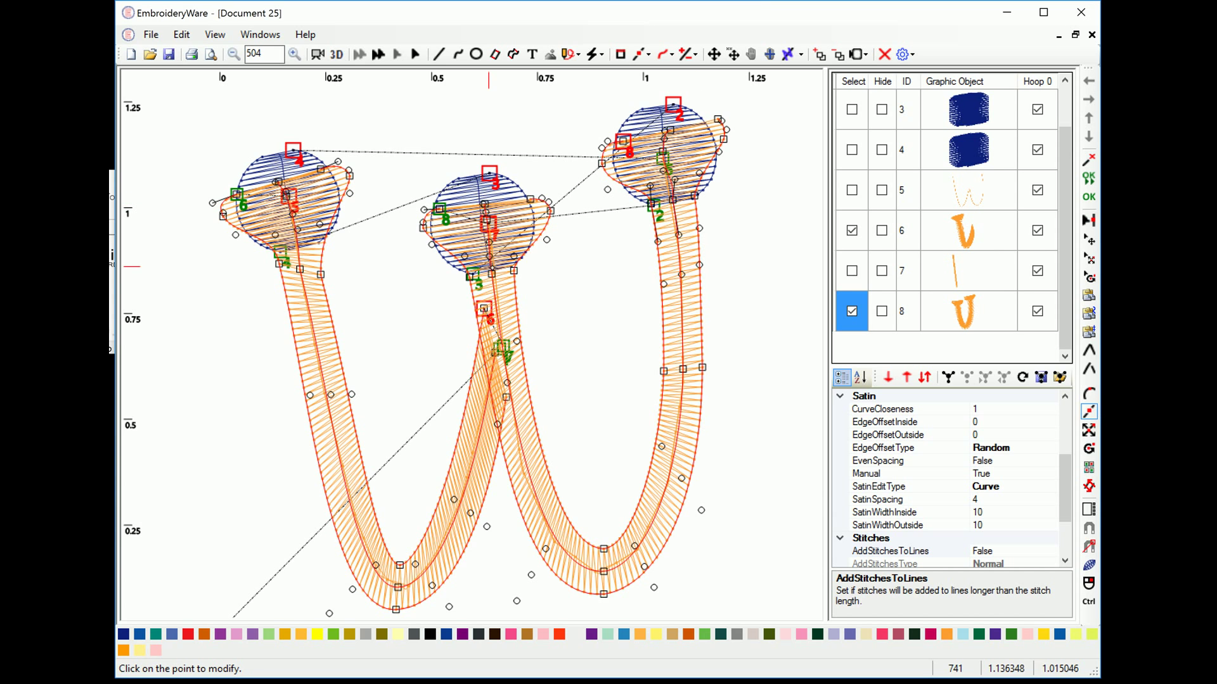
left_click(492, 274)
left_click(493, 271)
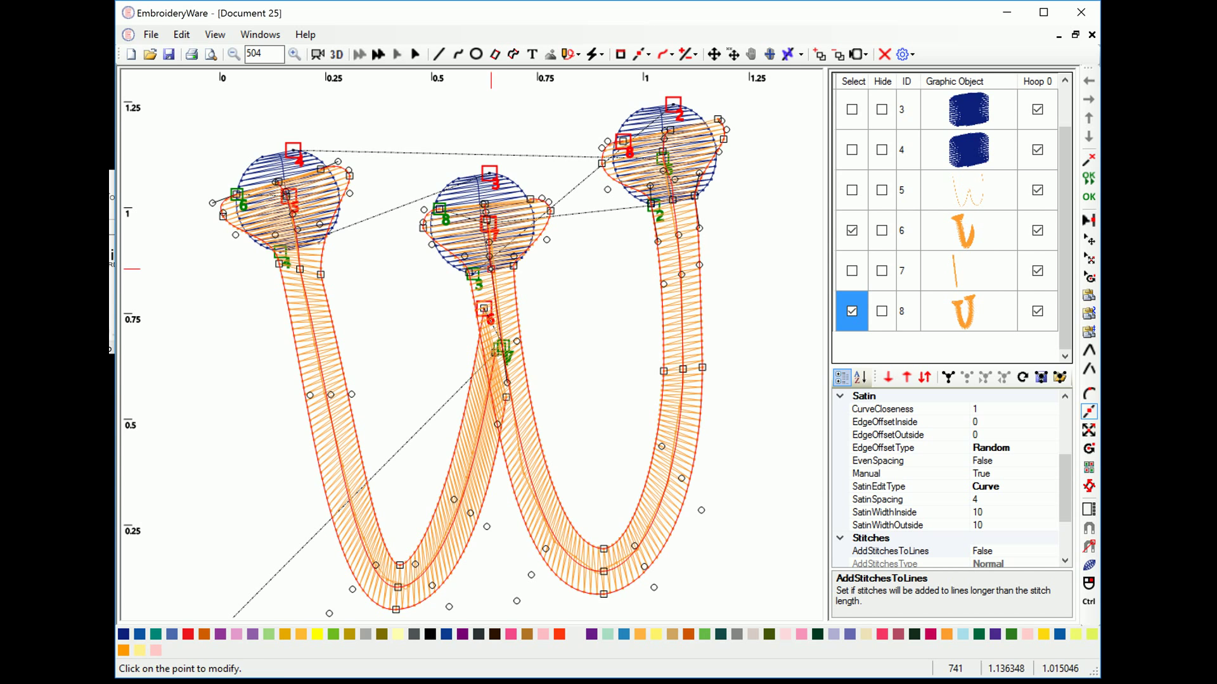
left_click(493, 271)
left_click(495, 268)
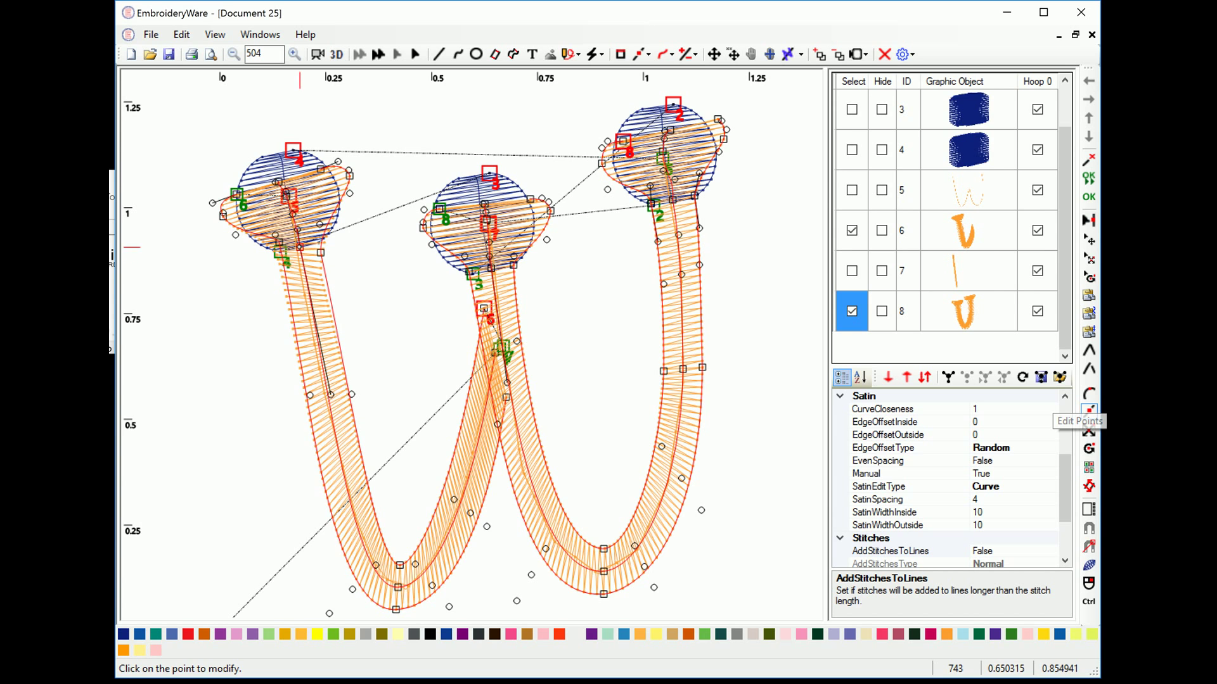
Step: Reposition a centre-line point on the left stroke, then deselect objects 6 and 8
left_click(299, 248)
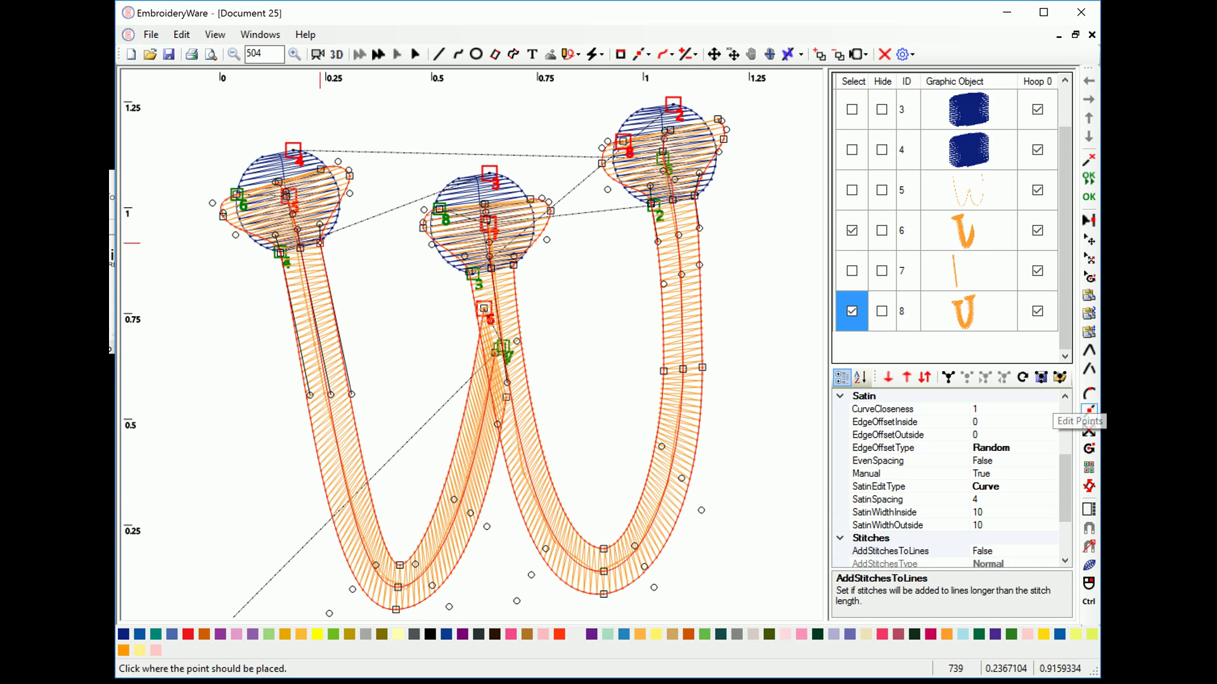
left_click(321, 242)
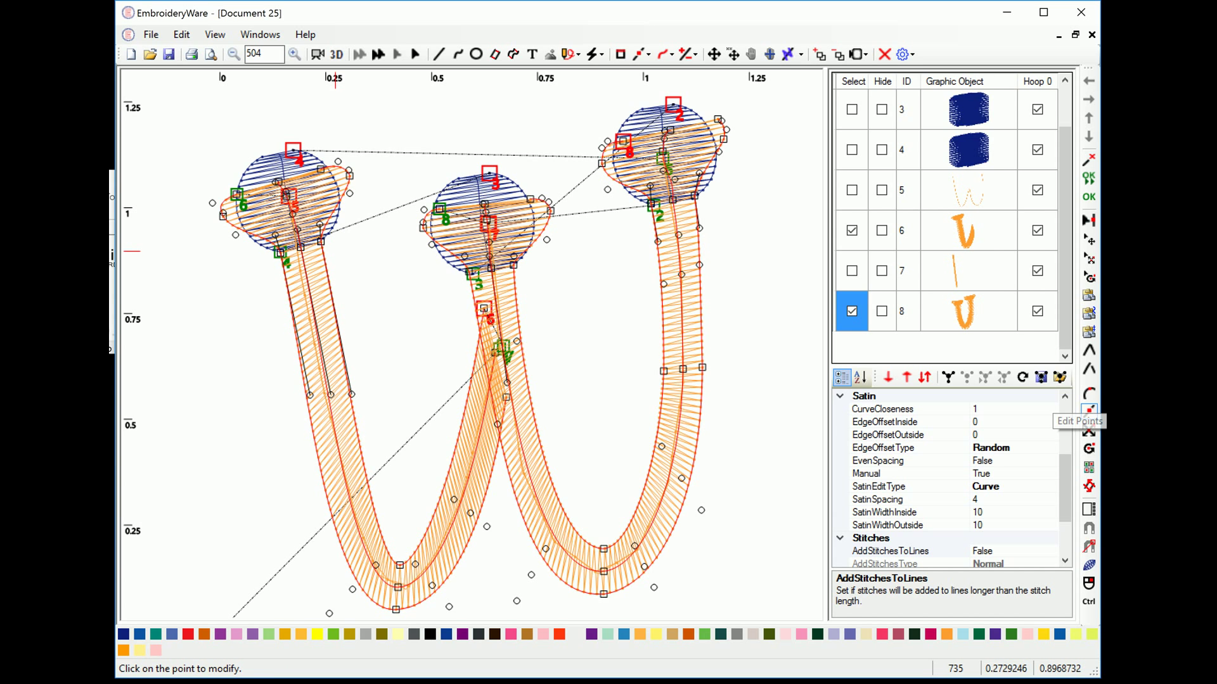
left_click(1089, 410)
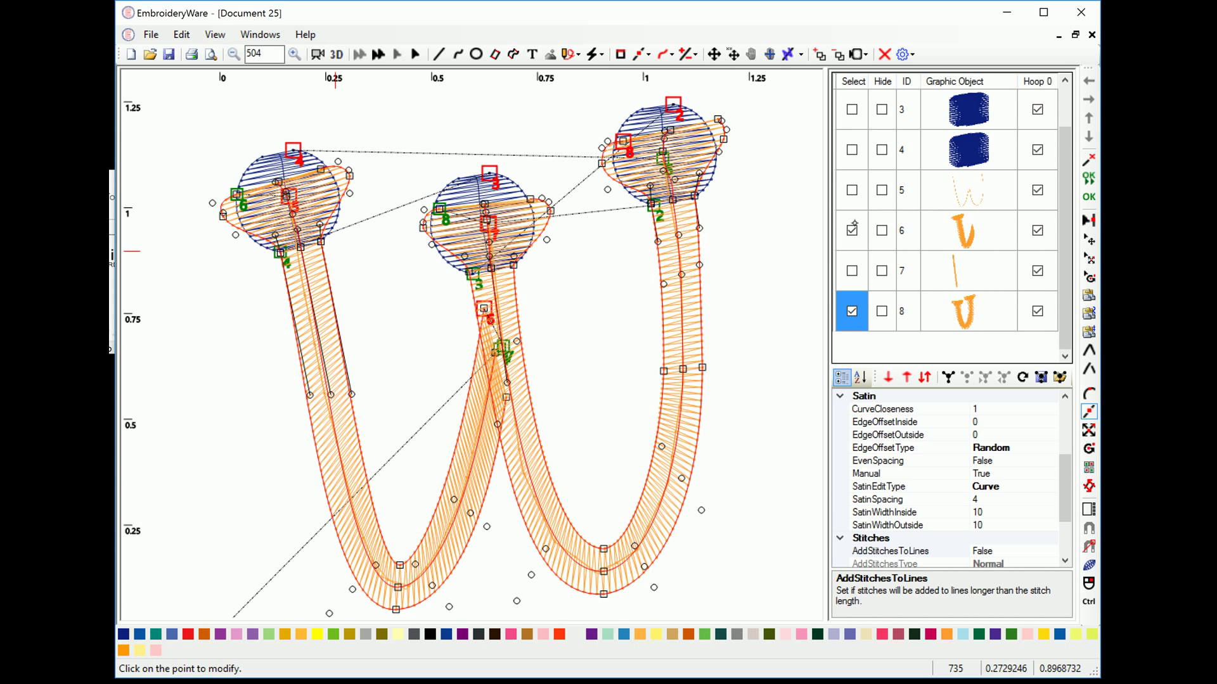
left_click(852, 230)
left_click(851, 311)
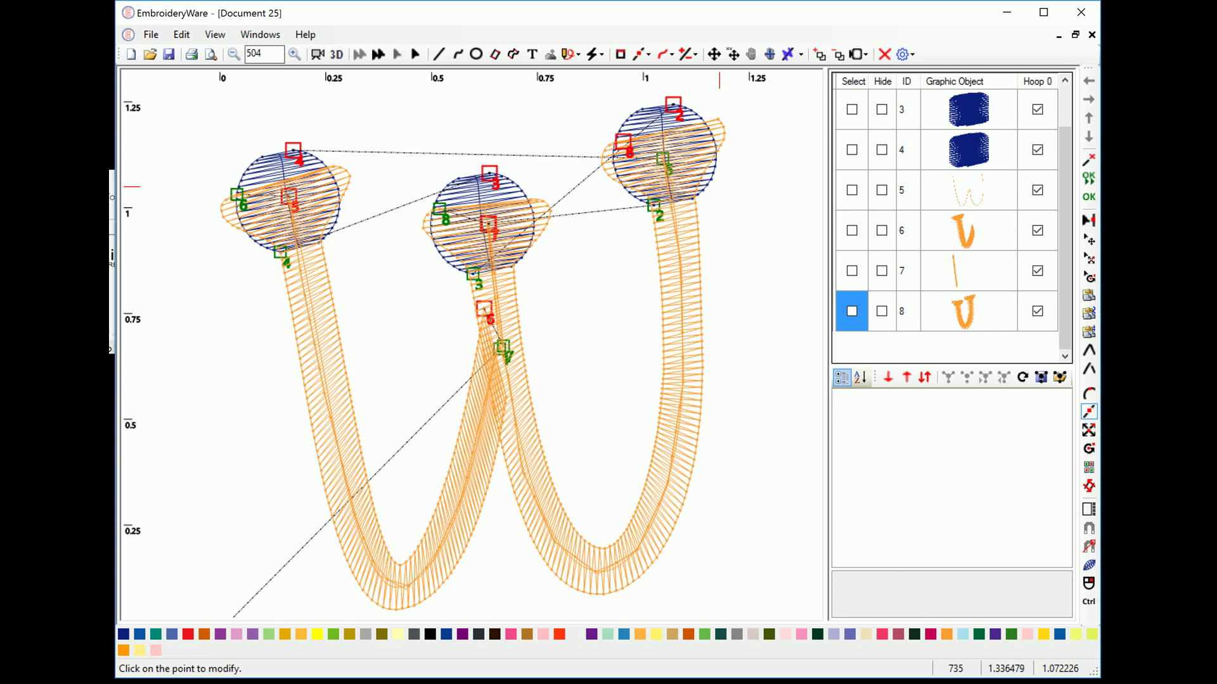
key("Escape")
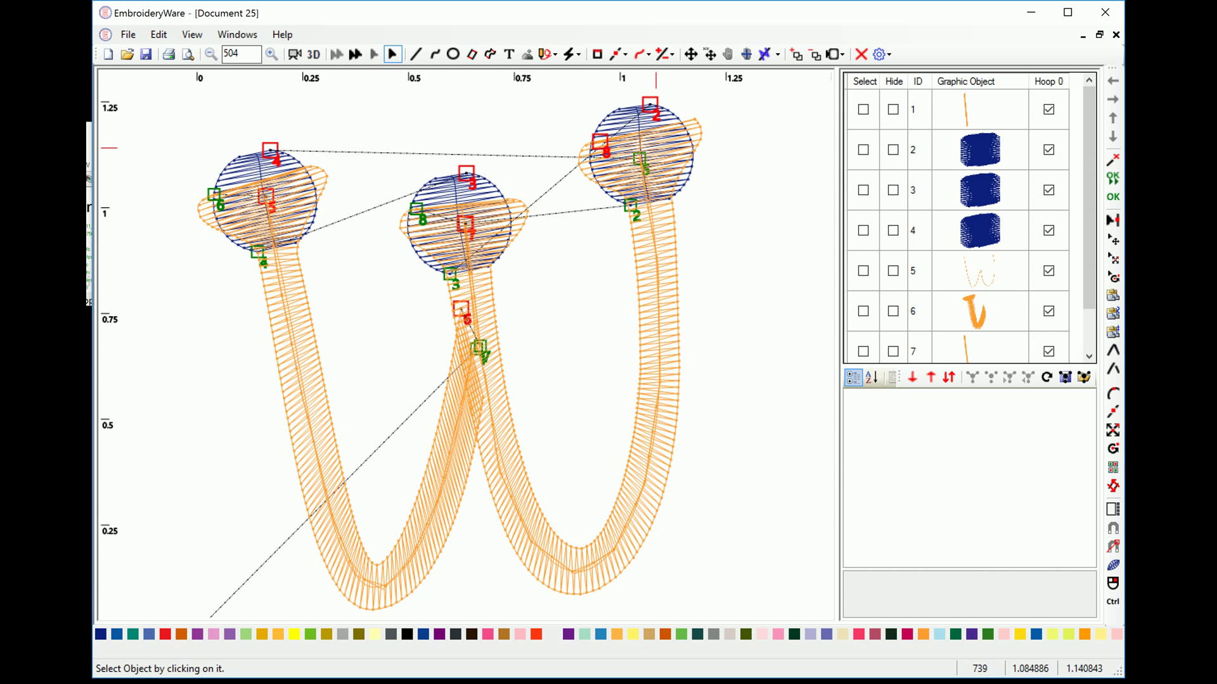
left_click(1097, 325)
left_click_drag(1101, 239, 1095, 98)
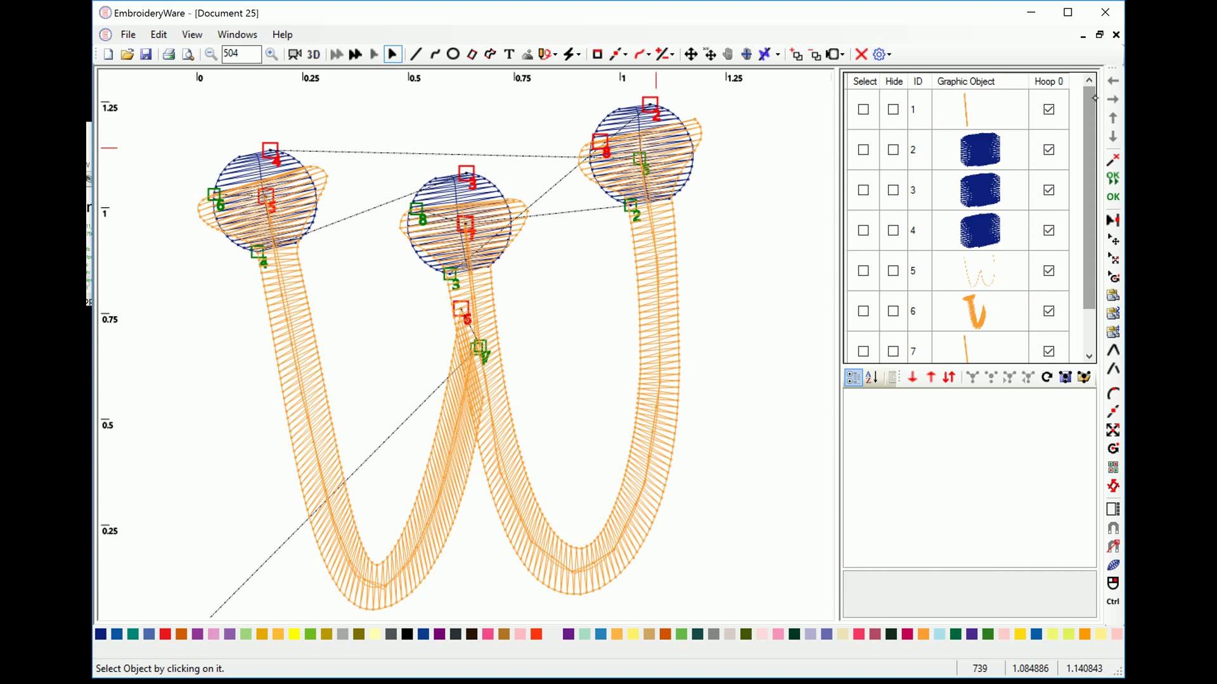
left_click(1088, 343)
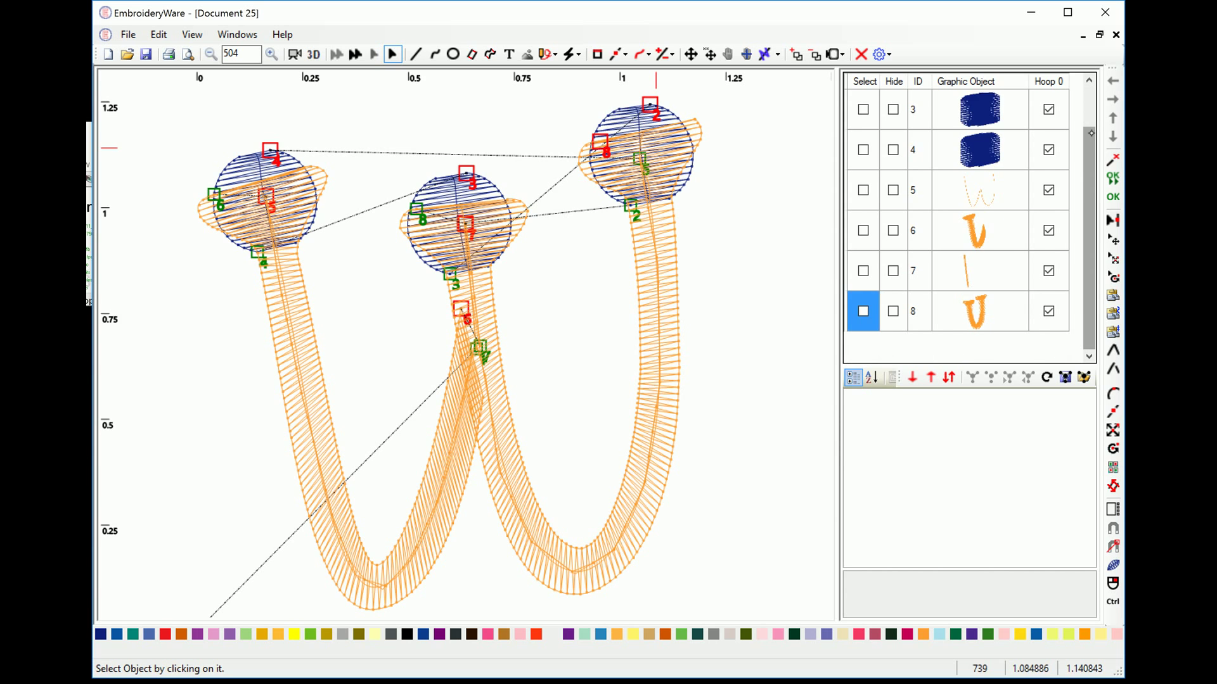
scroll(1091, 134, "up", 2)
scroll(1090, 342, "down", 2)
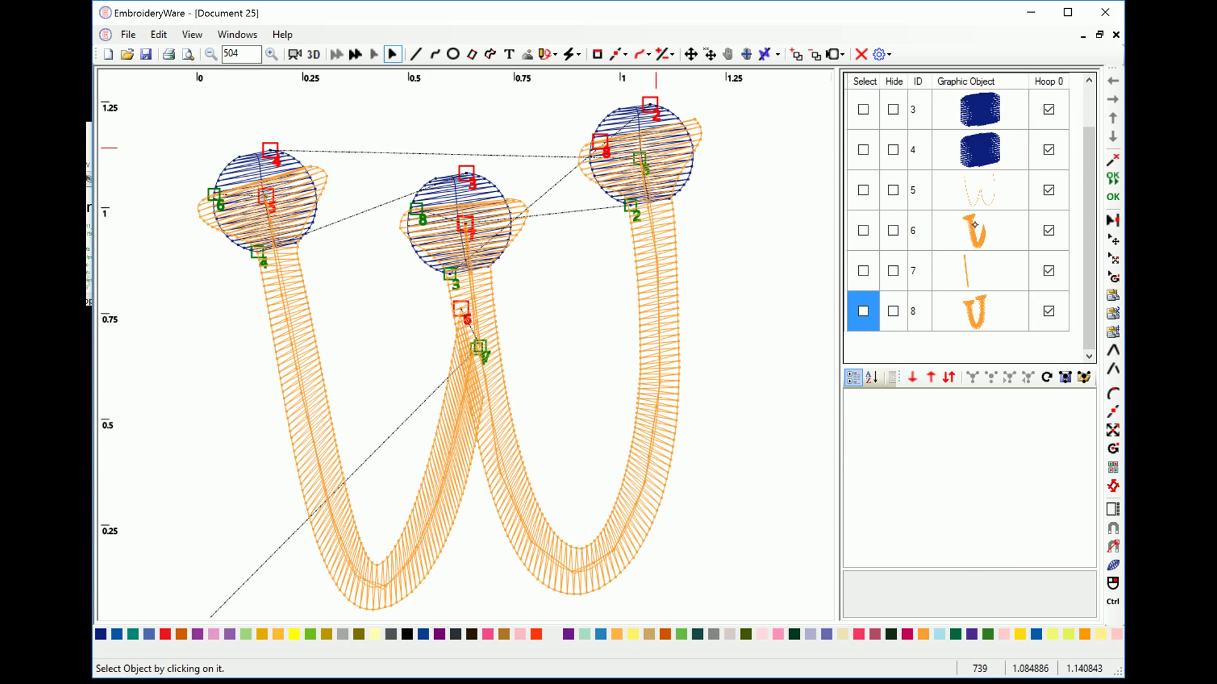
Step: Select objects 6 and 8 and reshape a point on object 8's left edge
left_click(863, 231)
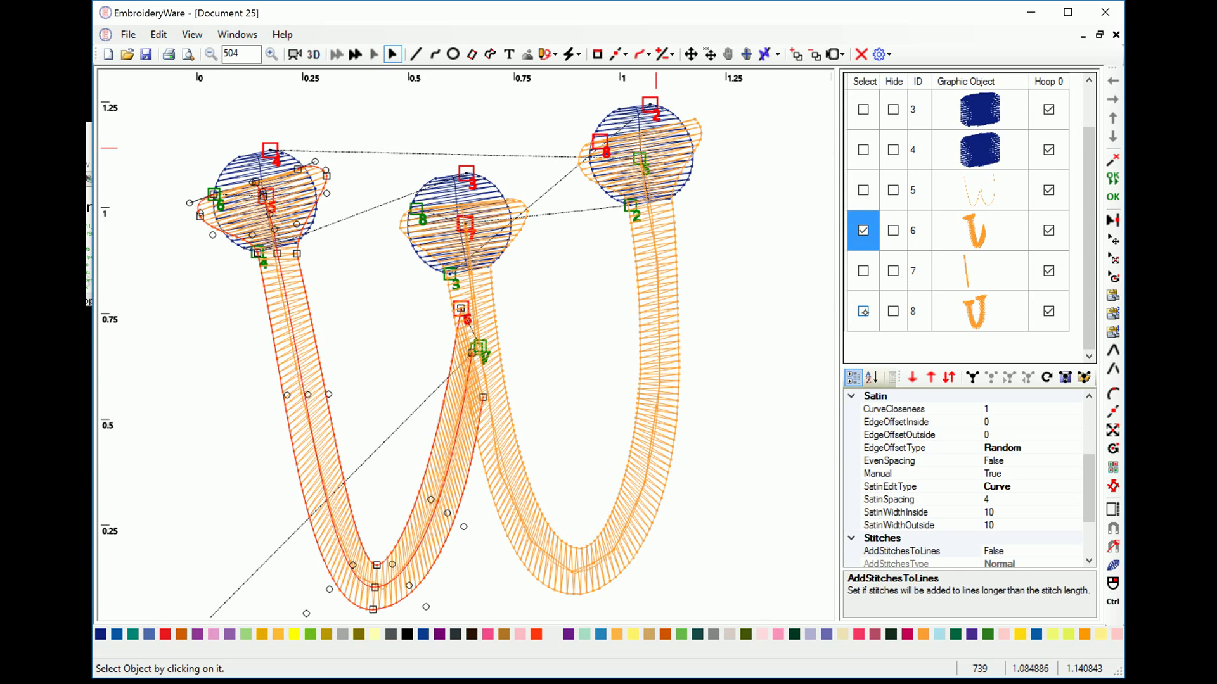
left_click(863, 311)
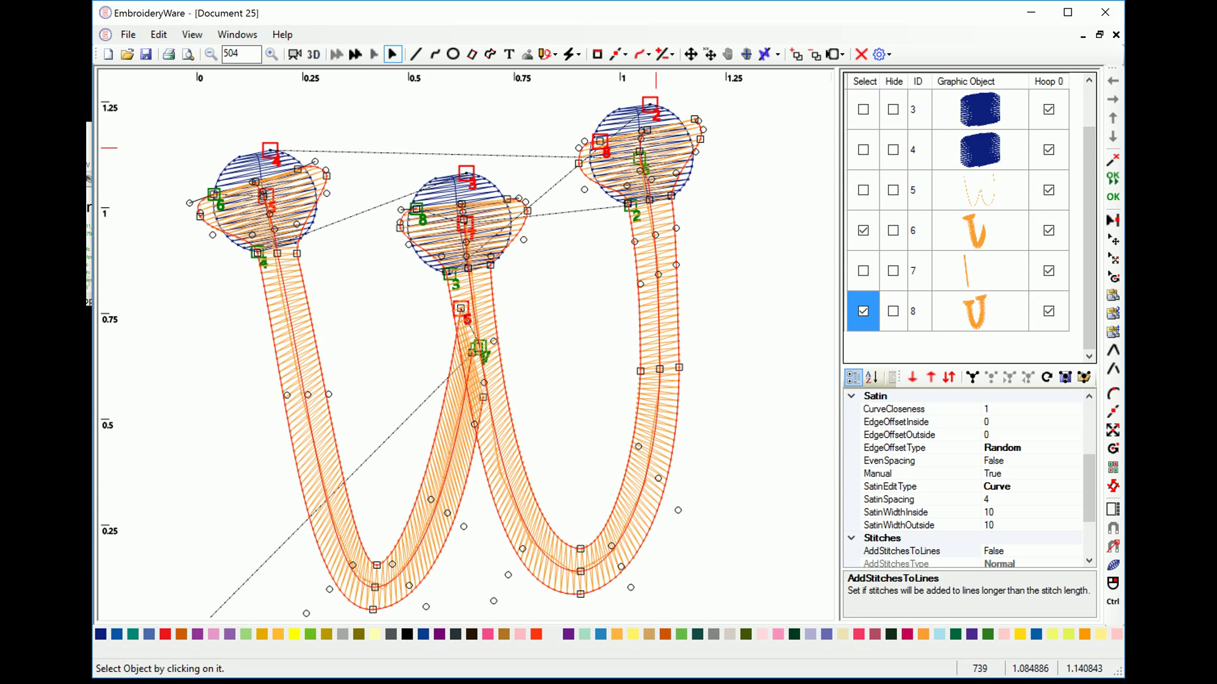
left_click(1112, 410)
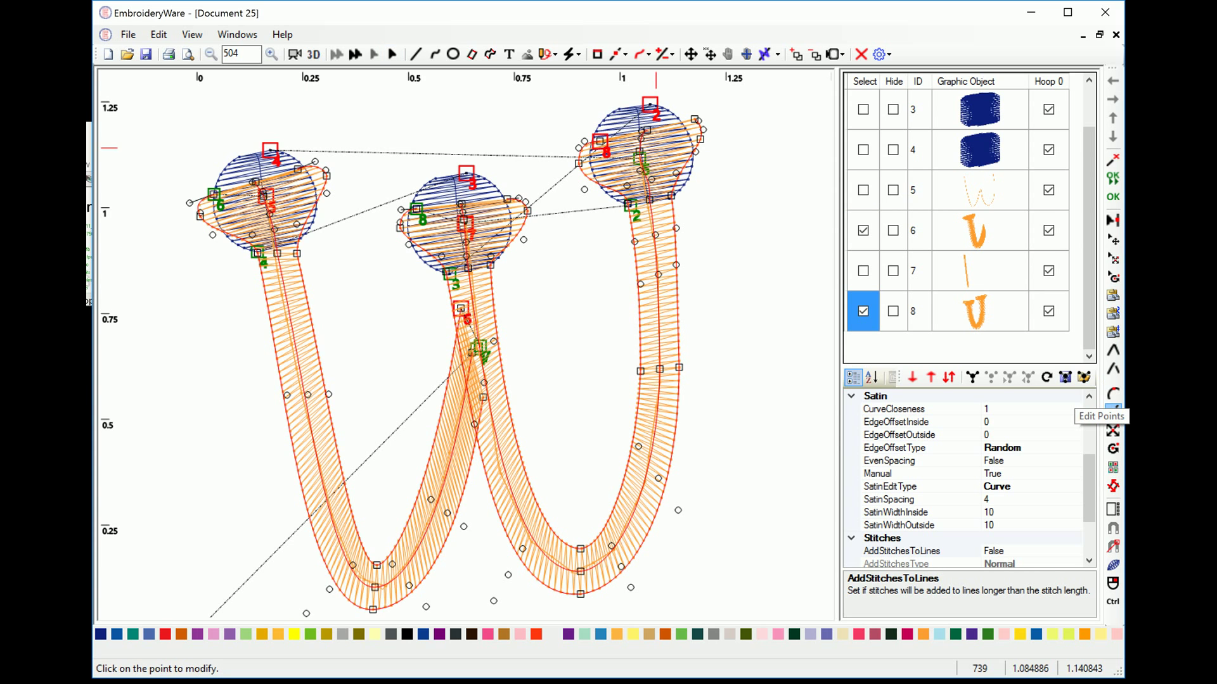
left_click(298, 252)
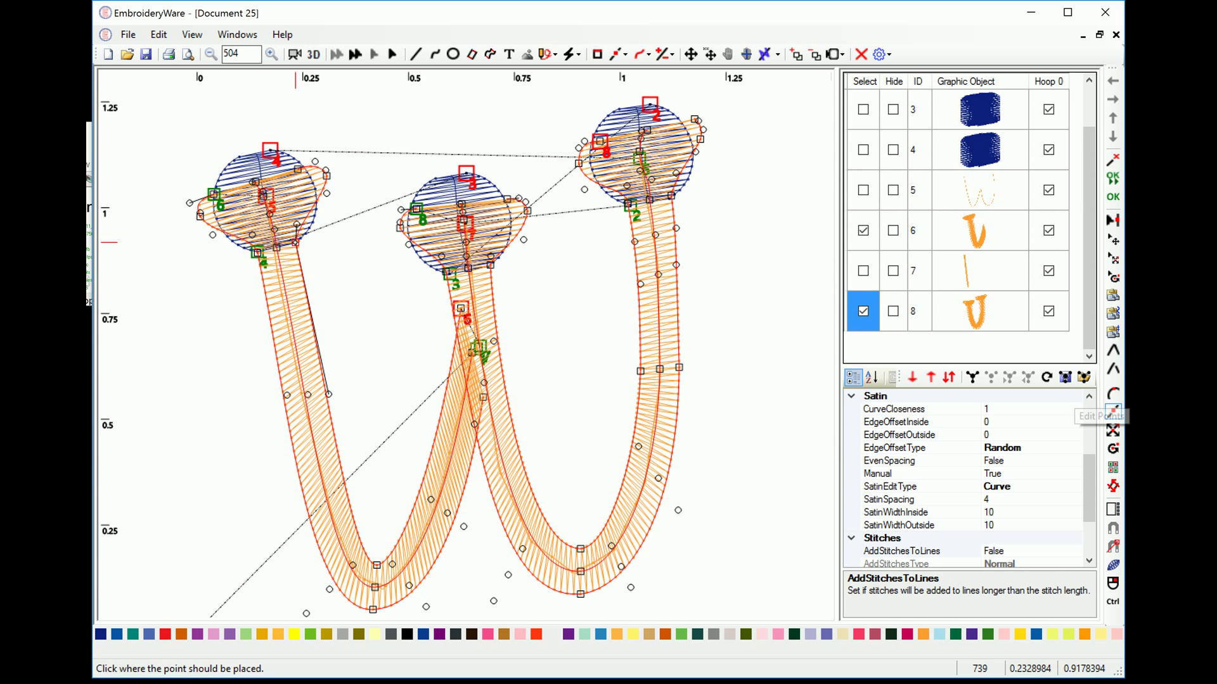
left_click(295, 245)
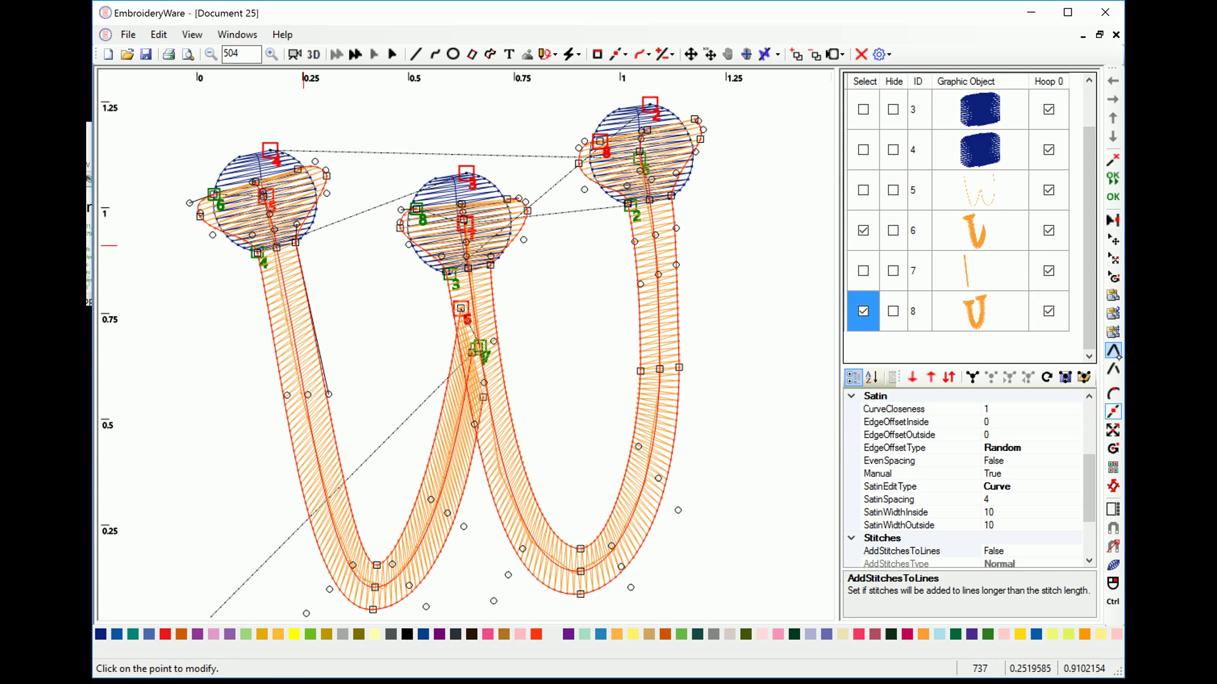
Step: Split the right stroke below its dot and delete the extra piece, object 9
left_click(1113, 366)
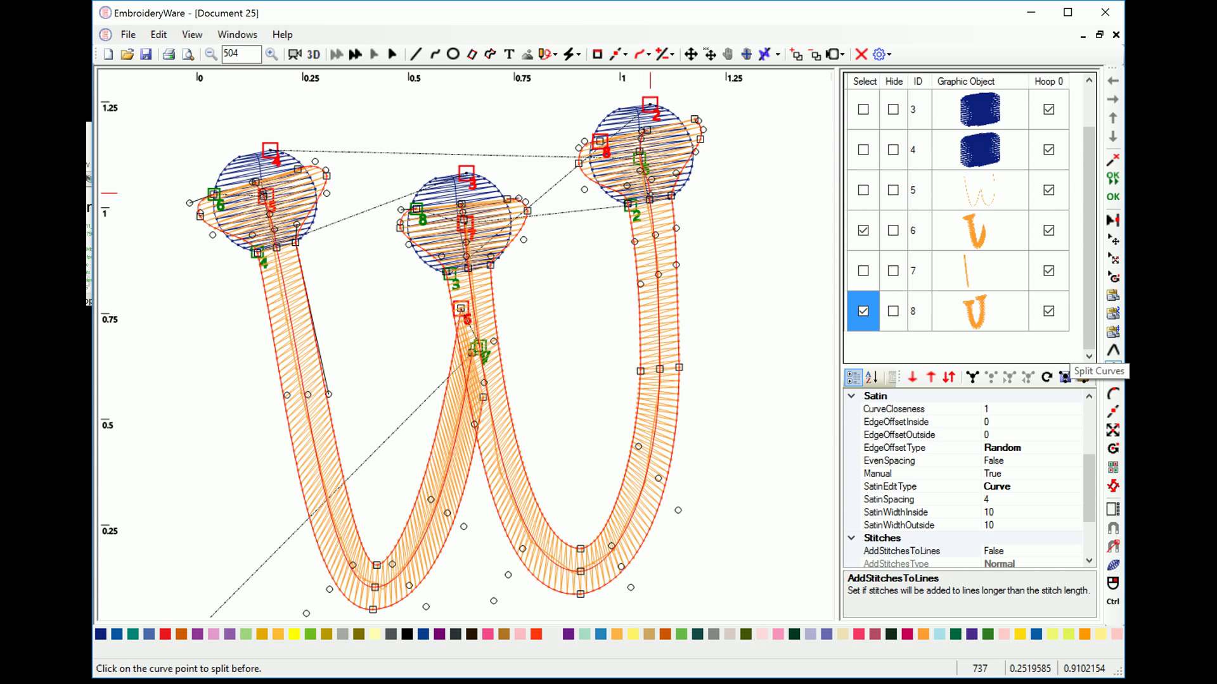
left_click(650, 208)
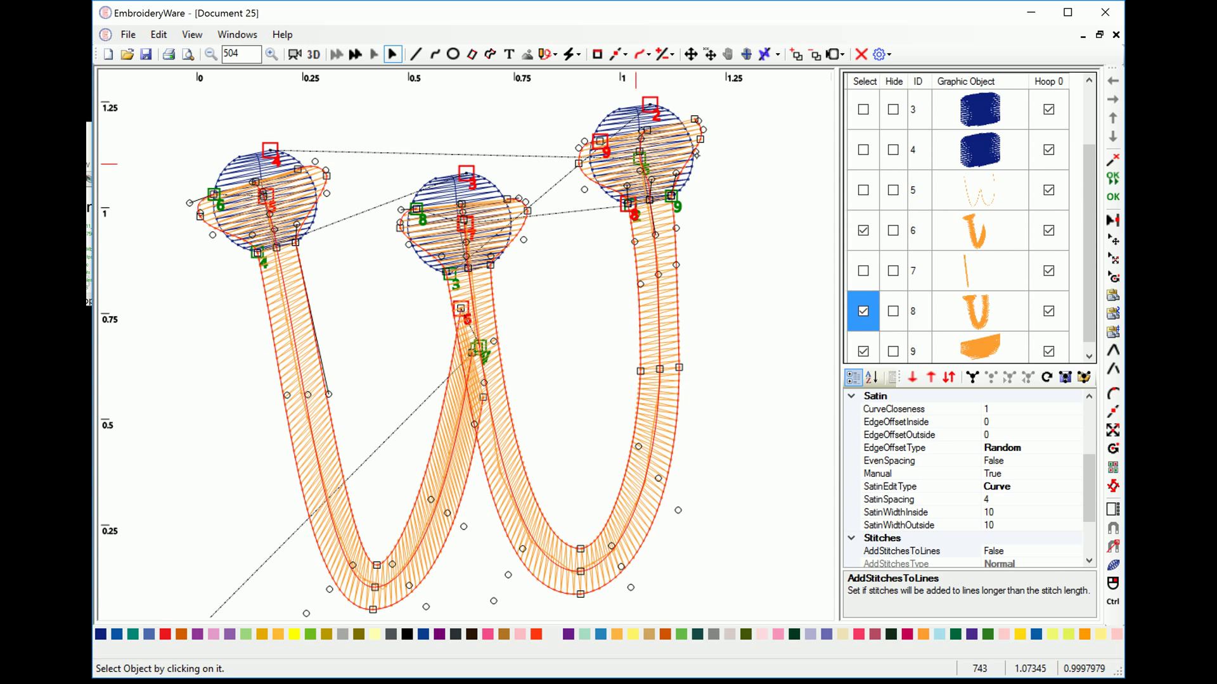
left_click(863, 231)
left_click(863, 311)
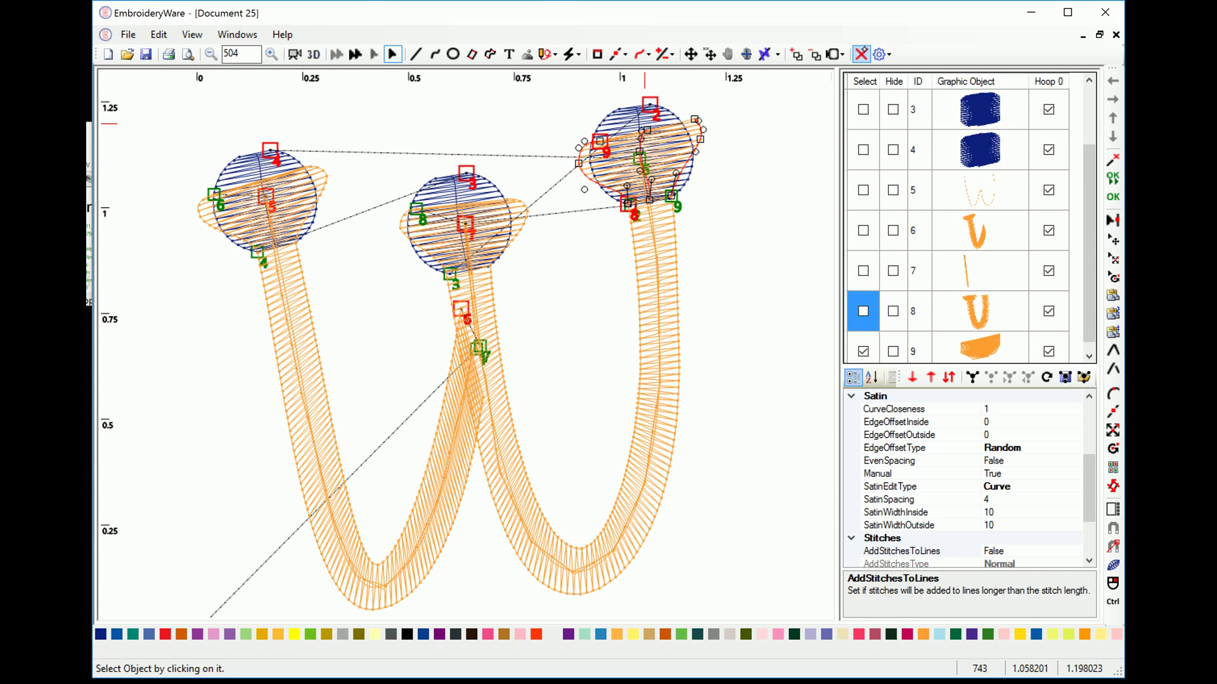
key("F9")
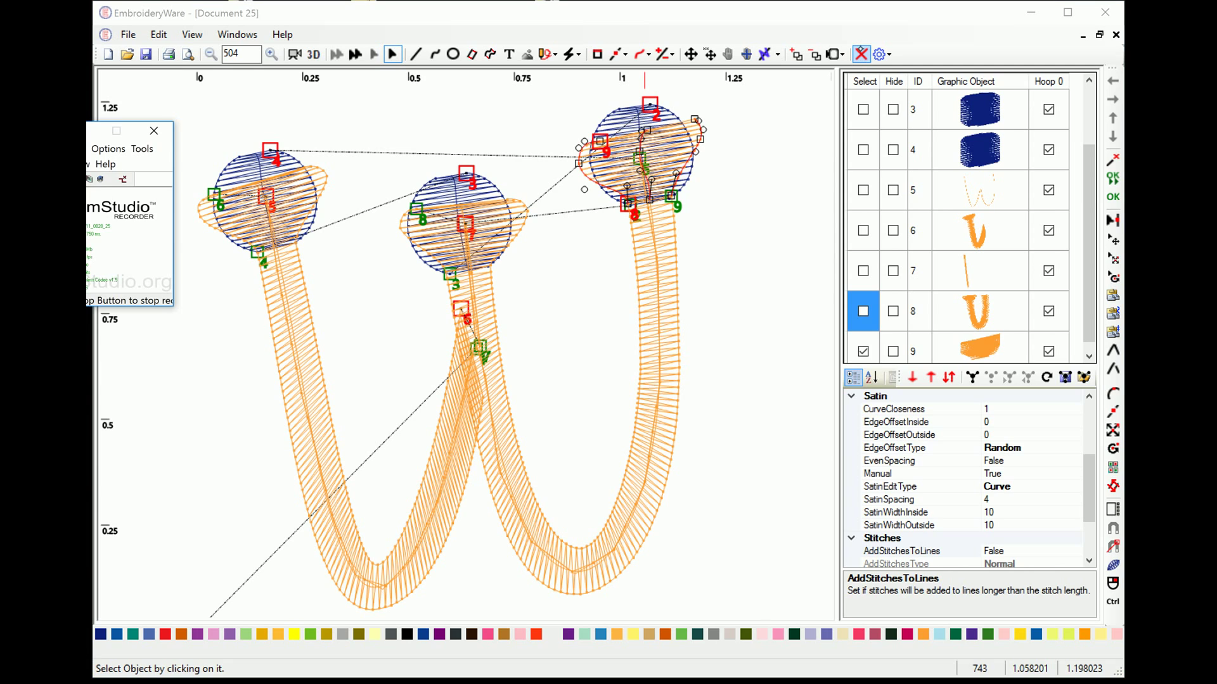
left_click(860, 54)
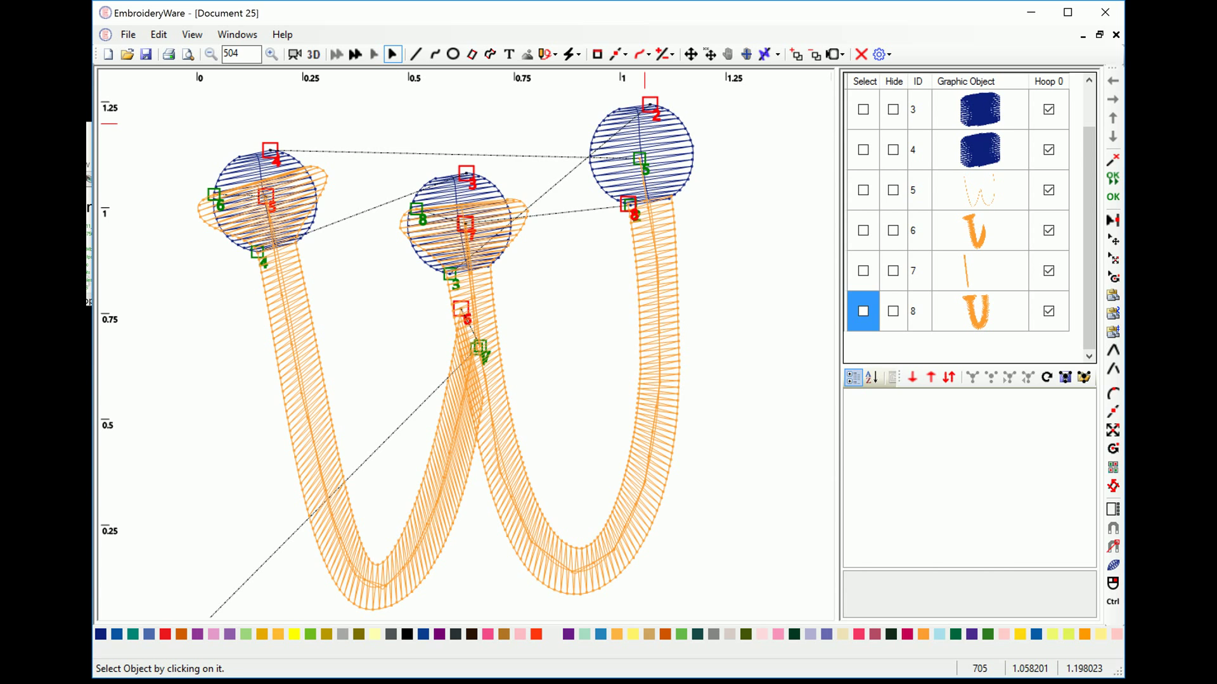
Step: Reselect objects 6 and 8 and split each just below its blue dot
left_click(864, 230)
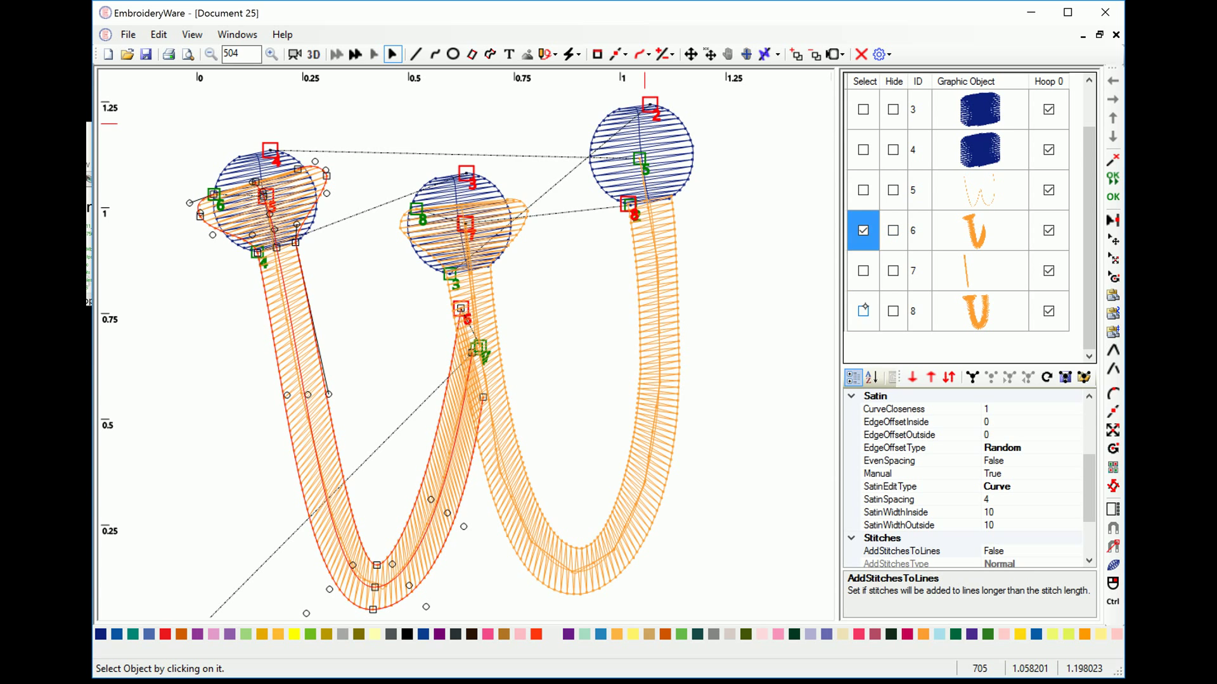
left_click(863, 311)
left_click(1114, 367)
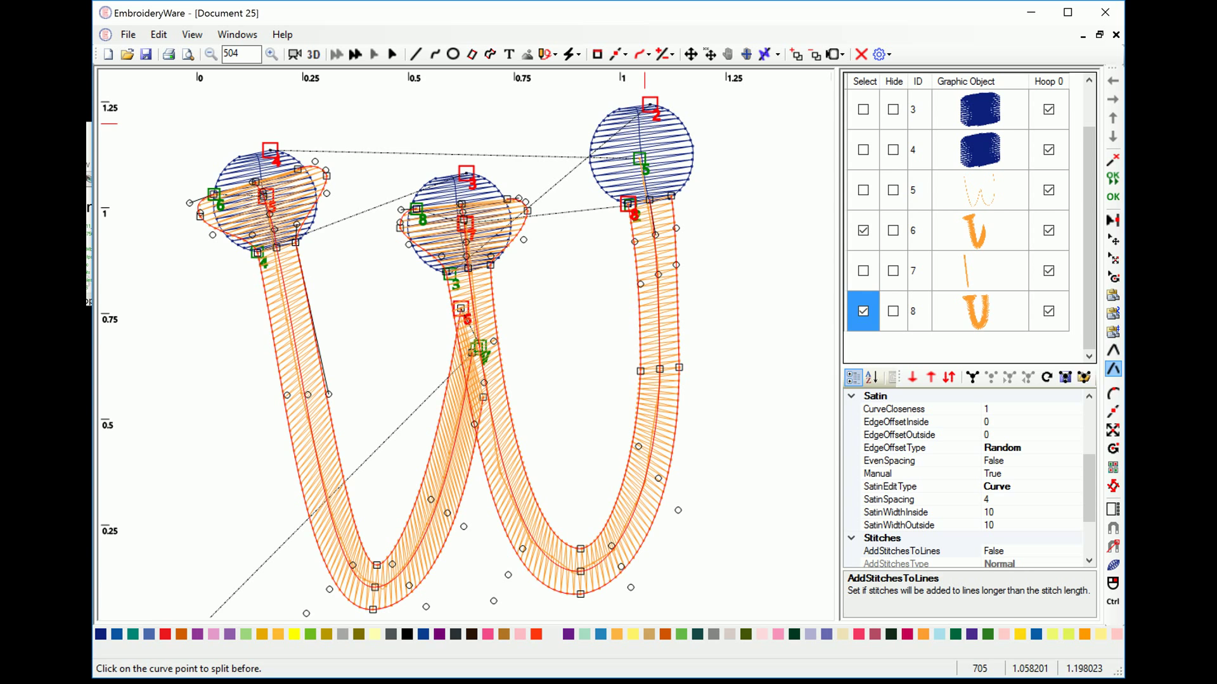
left_click(468, 268)
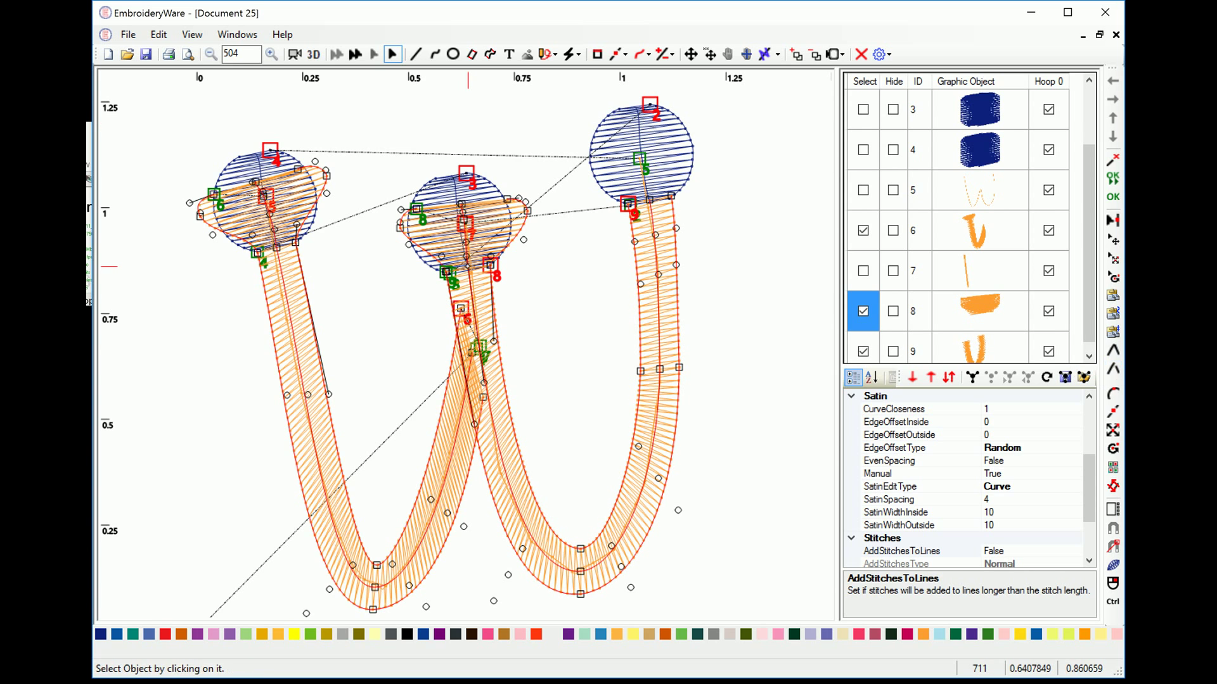
left_click(277, 245)
key("Escape")
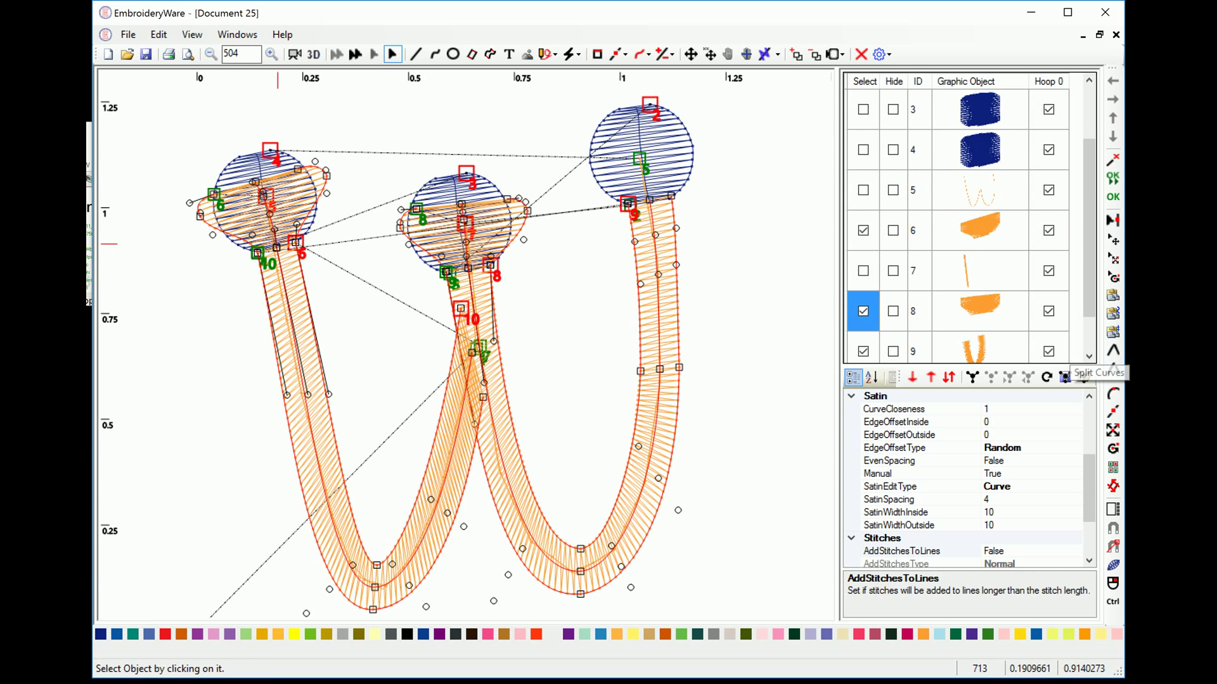
Step: Deselect lower pieces 9 and 10, then delete top pieces 6 and 8
scroll(1089, 229, "down", 1)
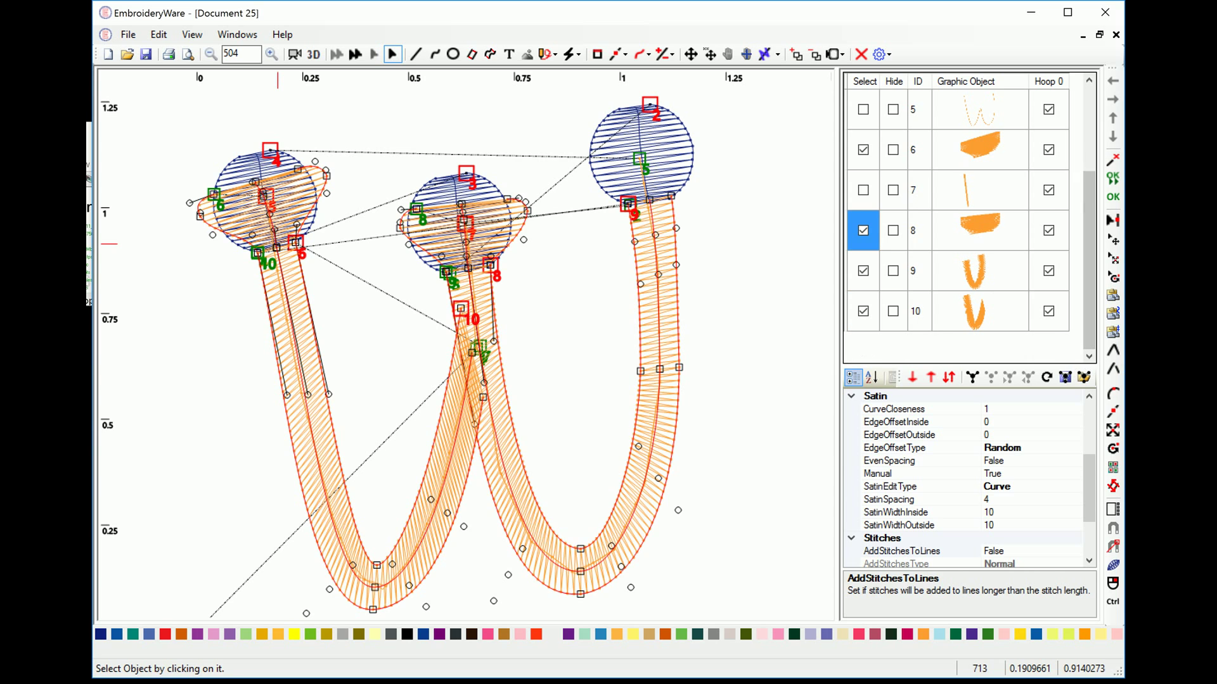
left_click(863, 270)
left_click(863, 312)
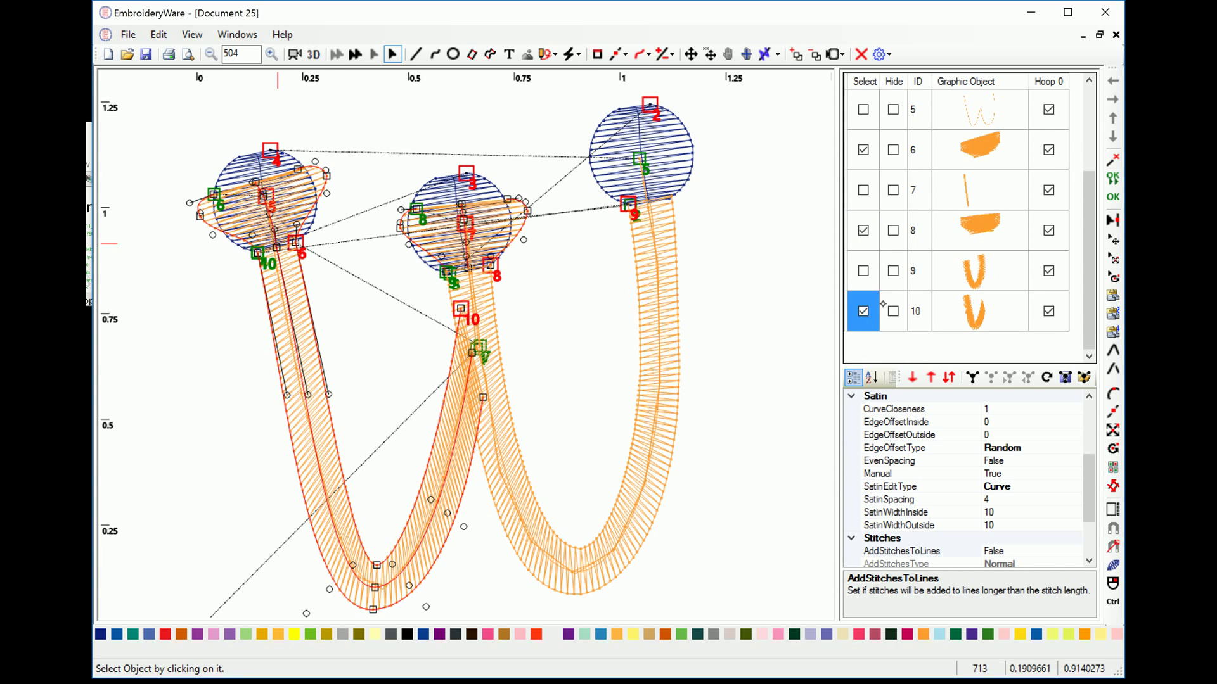
left_click(863, 312)
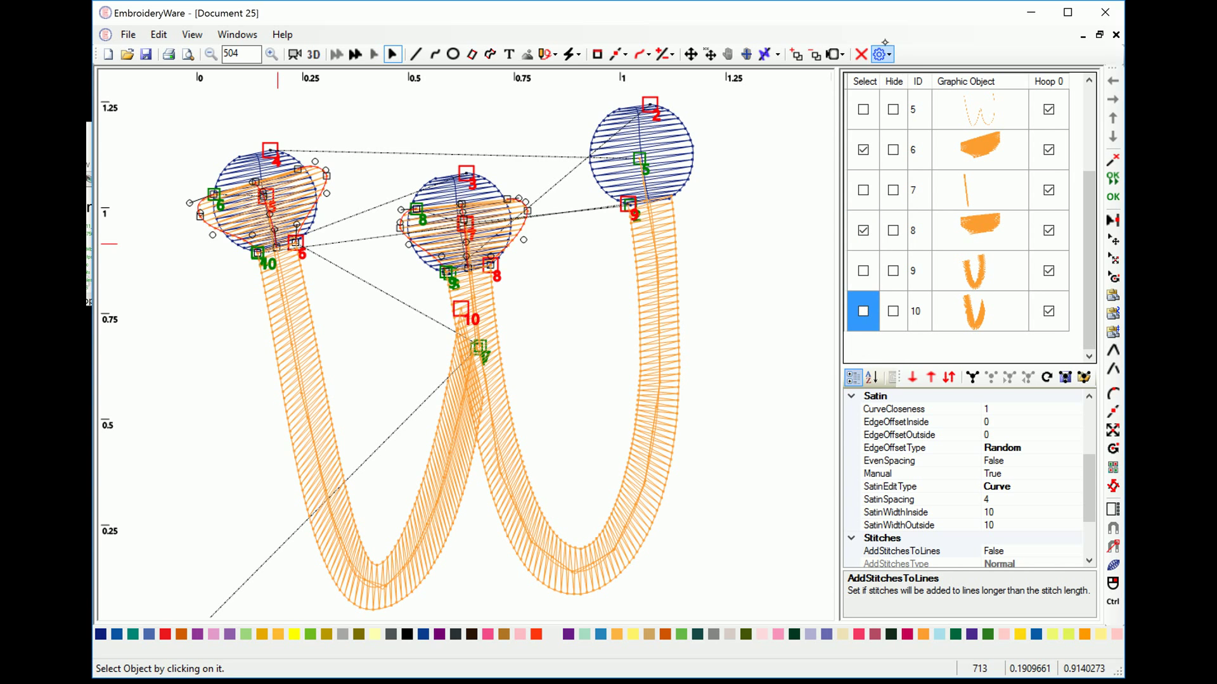
left_click(861, 55)
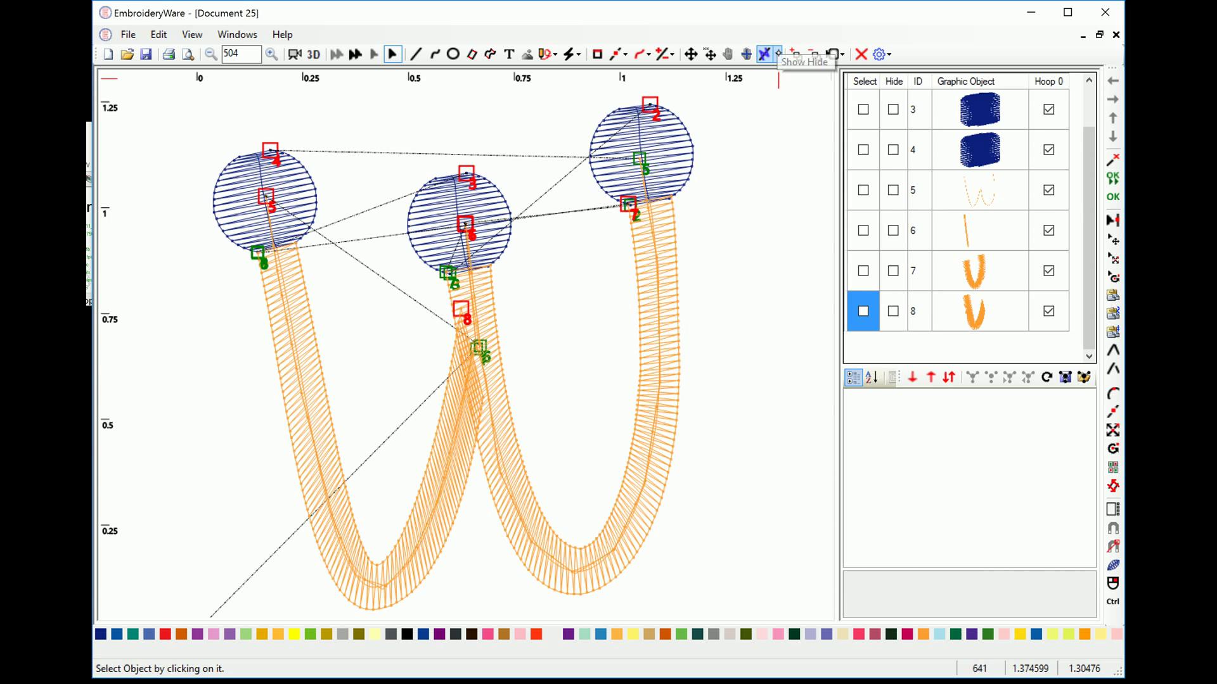
left_click(778, 54)
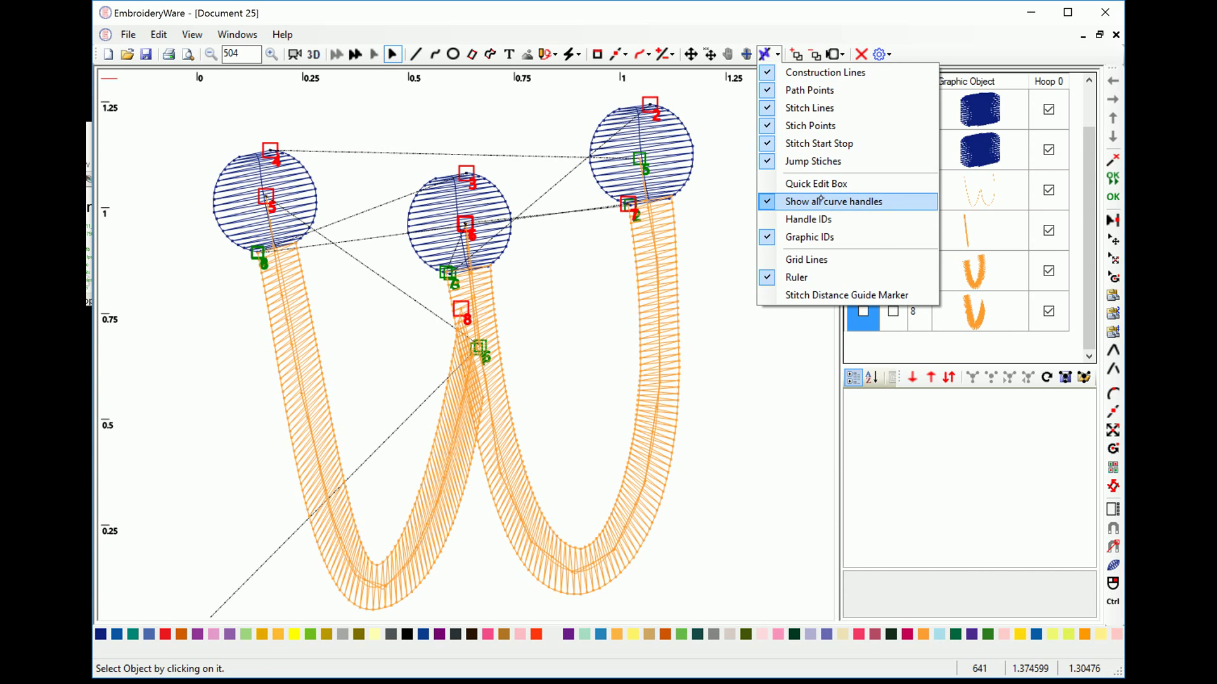
left_click(806, 237)
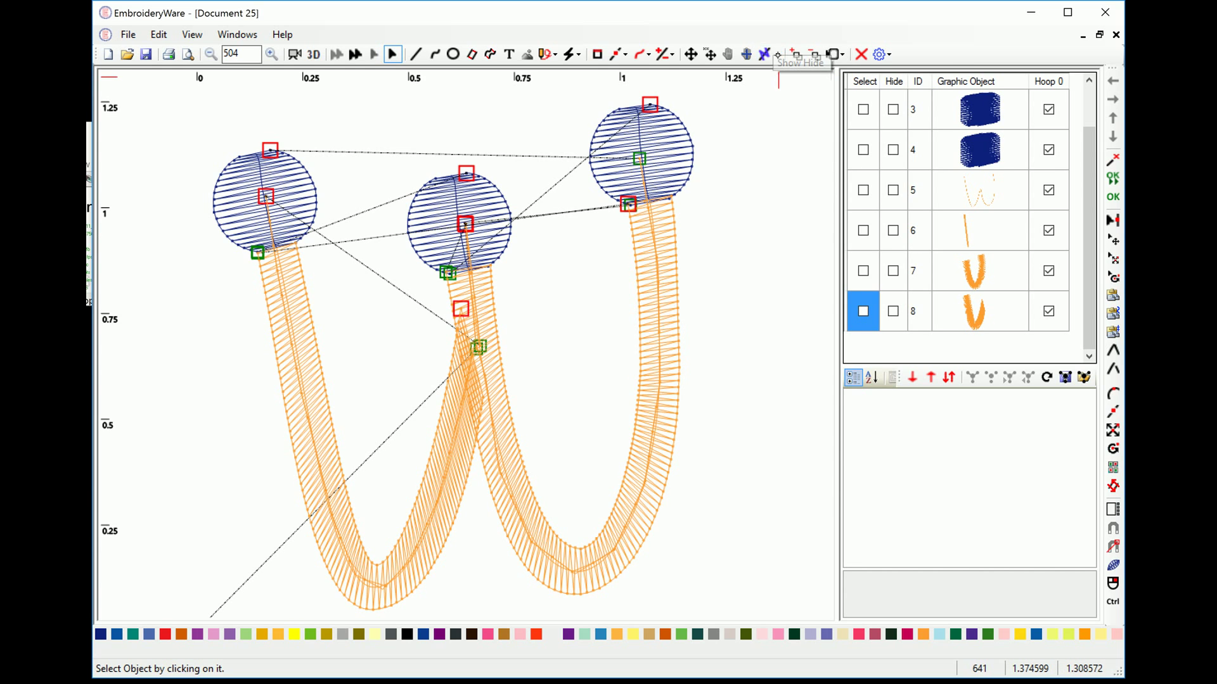
left_click(778, 56)
left_click(780, 237)
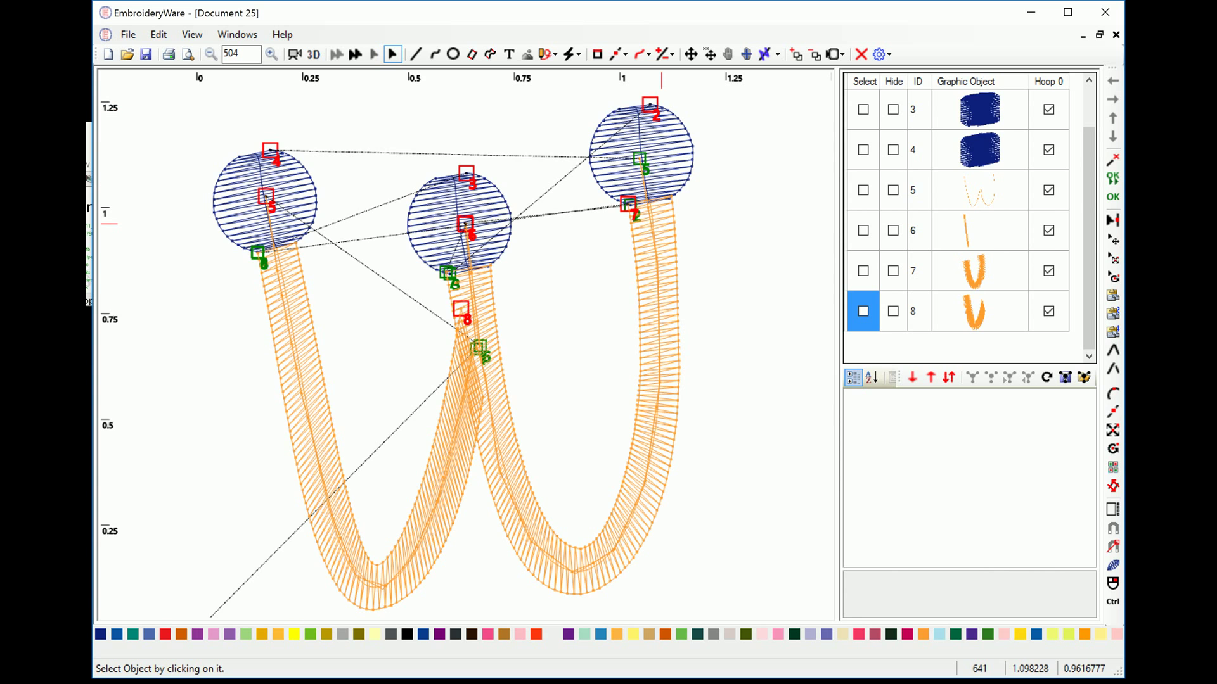
left_click(1113, 565)
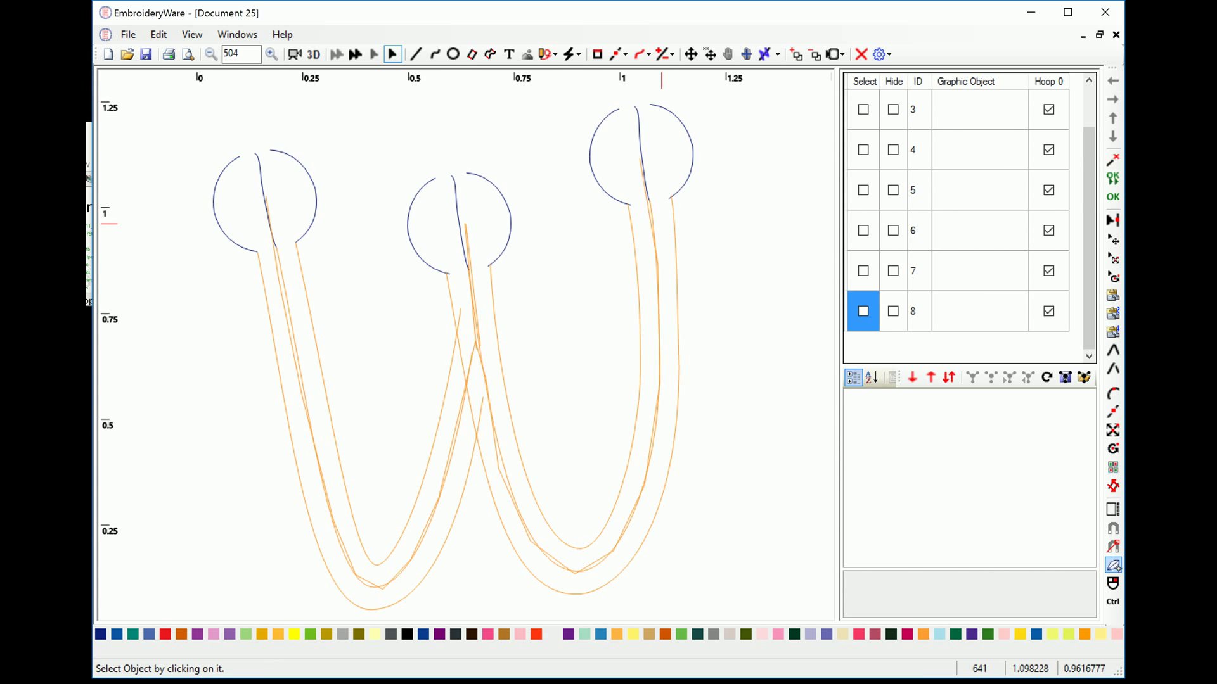
left_click(1113, 565)
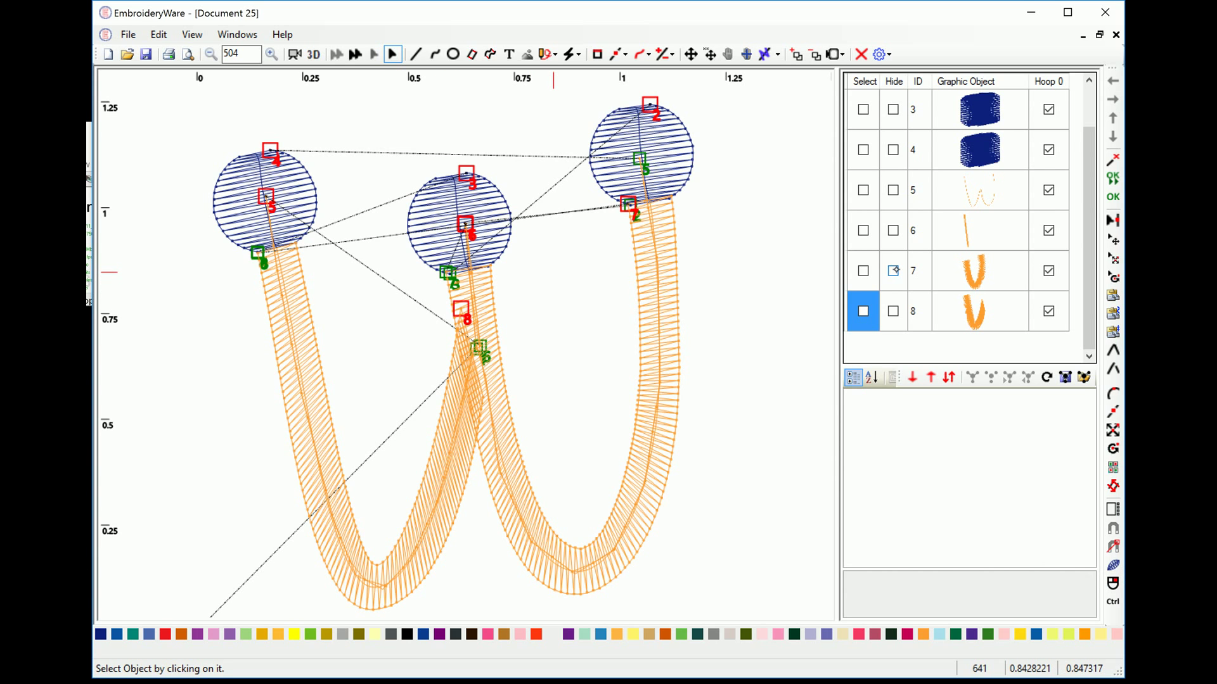
left_click(893, 271)
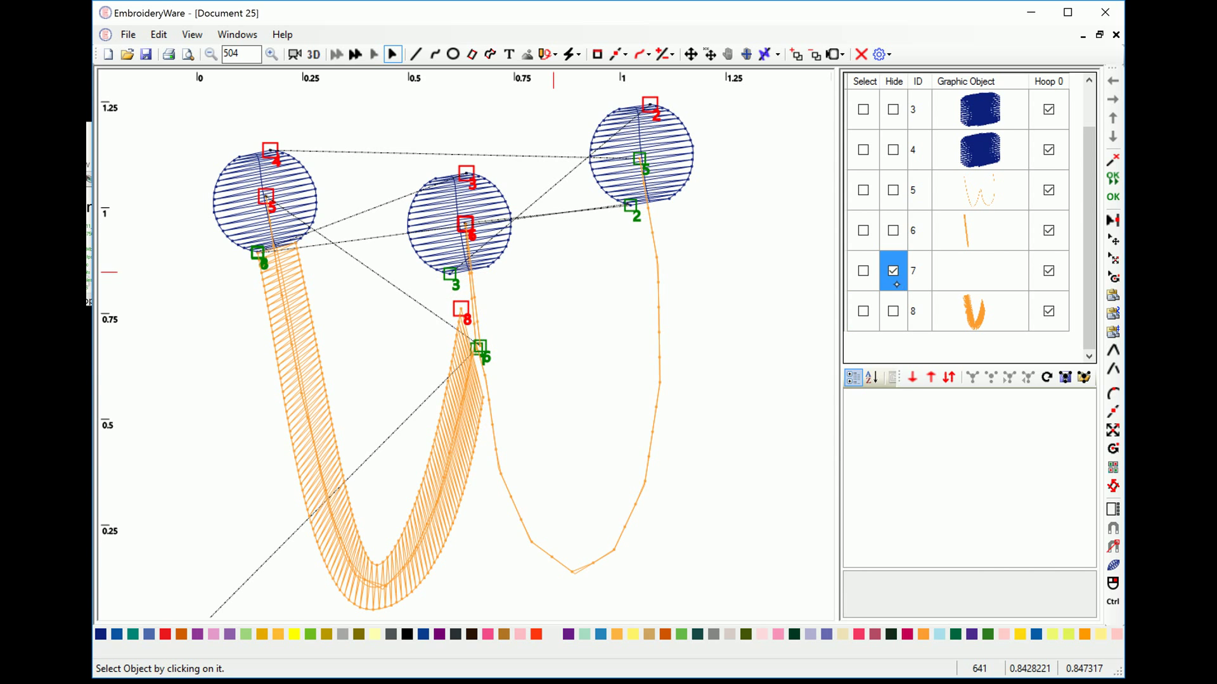
left_click(894, 271)
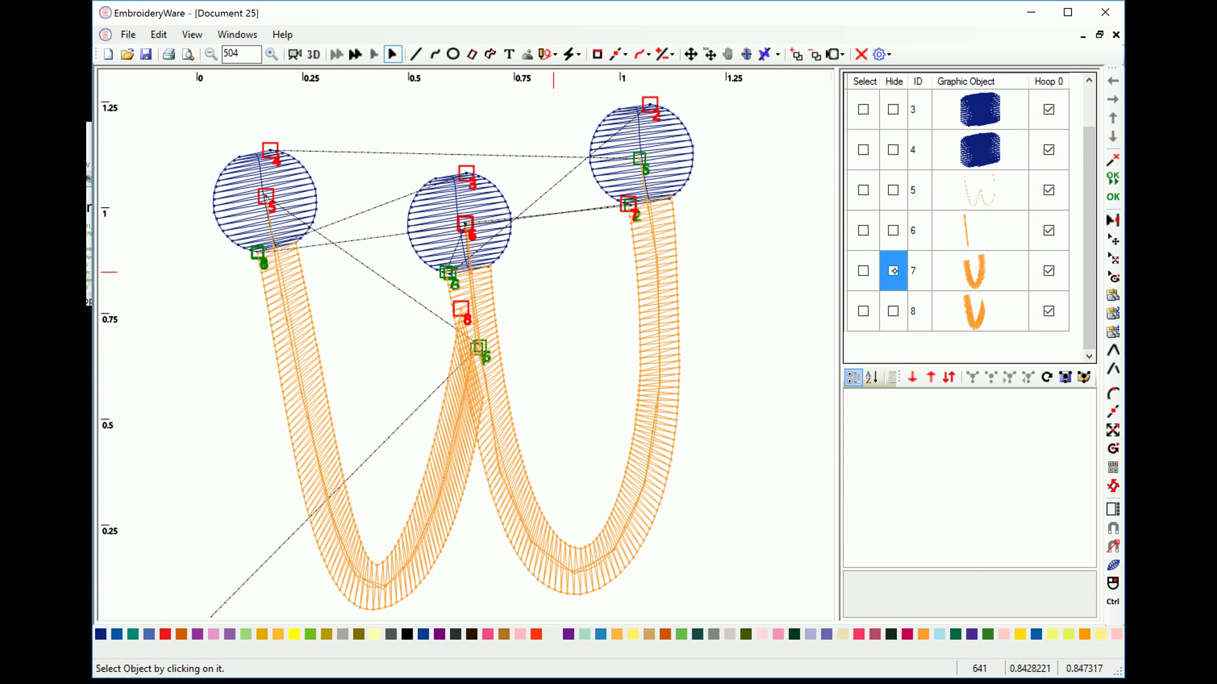
left_click(893, 271)
left_click(893, 272)
left_click(893, 149)
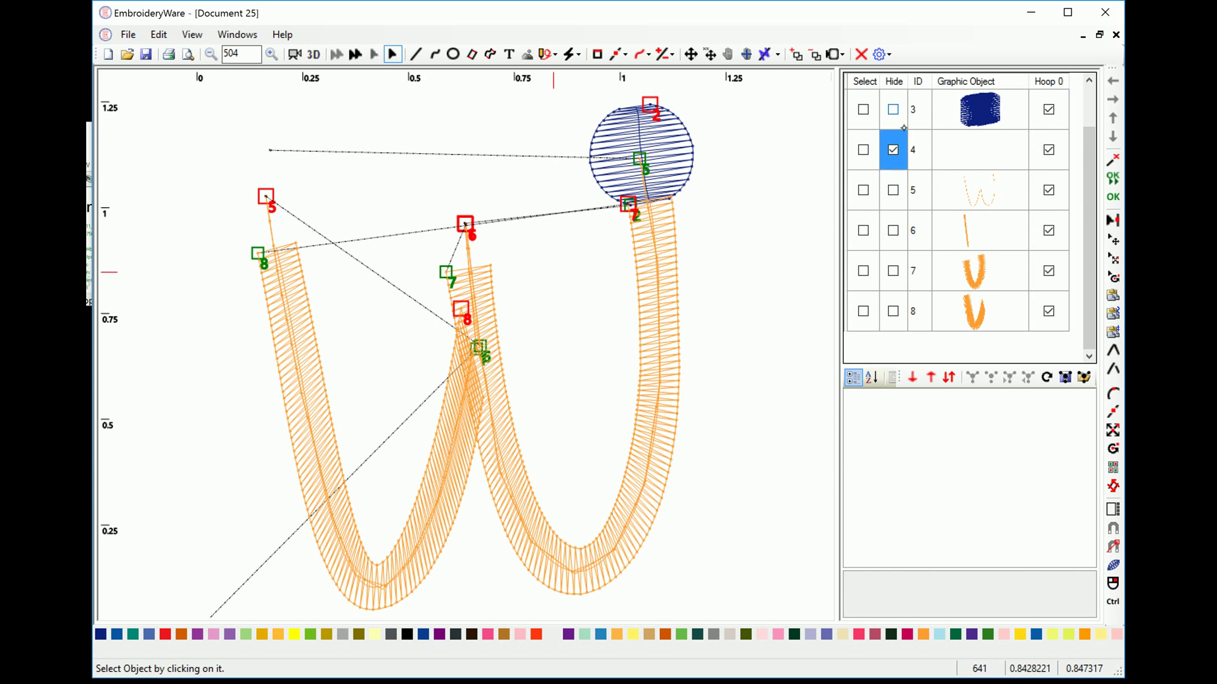
left_click(893, 109)
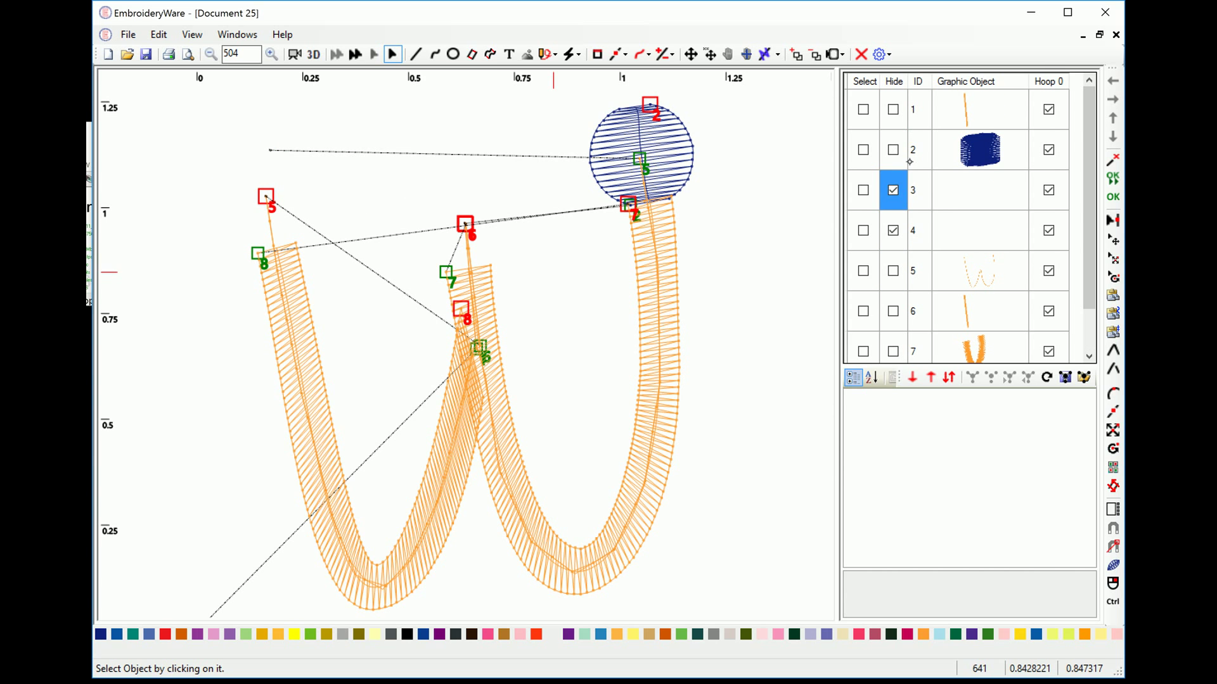
left_click(893, 150)
left_click(894, 150)
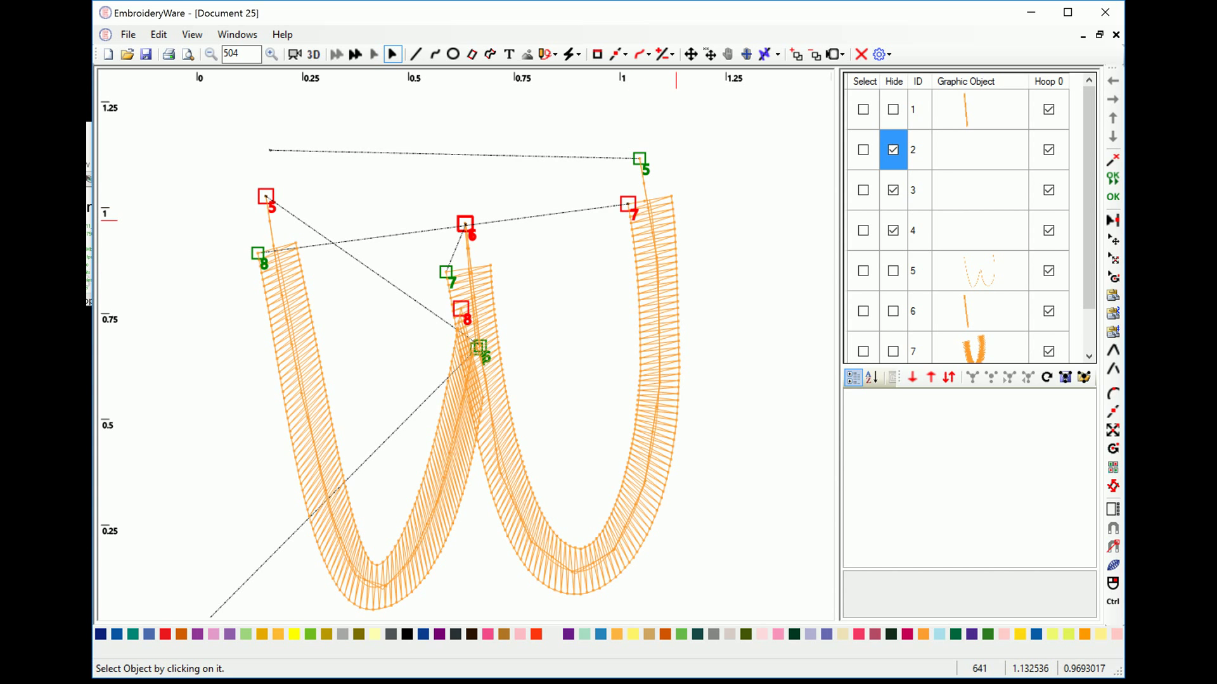
left_click(894, 150)
left_click(893, 190)
left_click(894, 230)
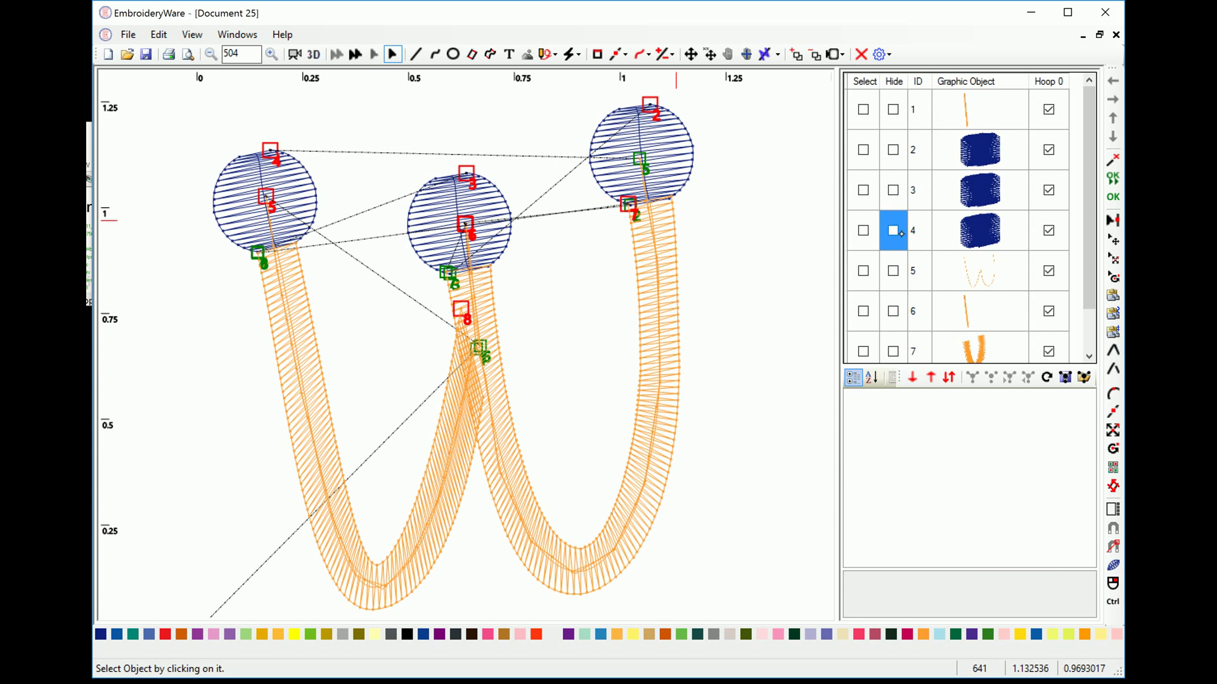
scroll(963, 222, "down", 2)
scroll(963, 222, "up", 2)
Step: Reverse the point order of the right dot (object 2) and the right satin stroke (object 7)
key("alt+Tab")
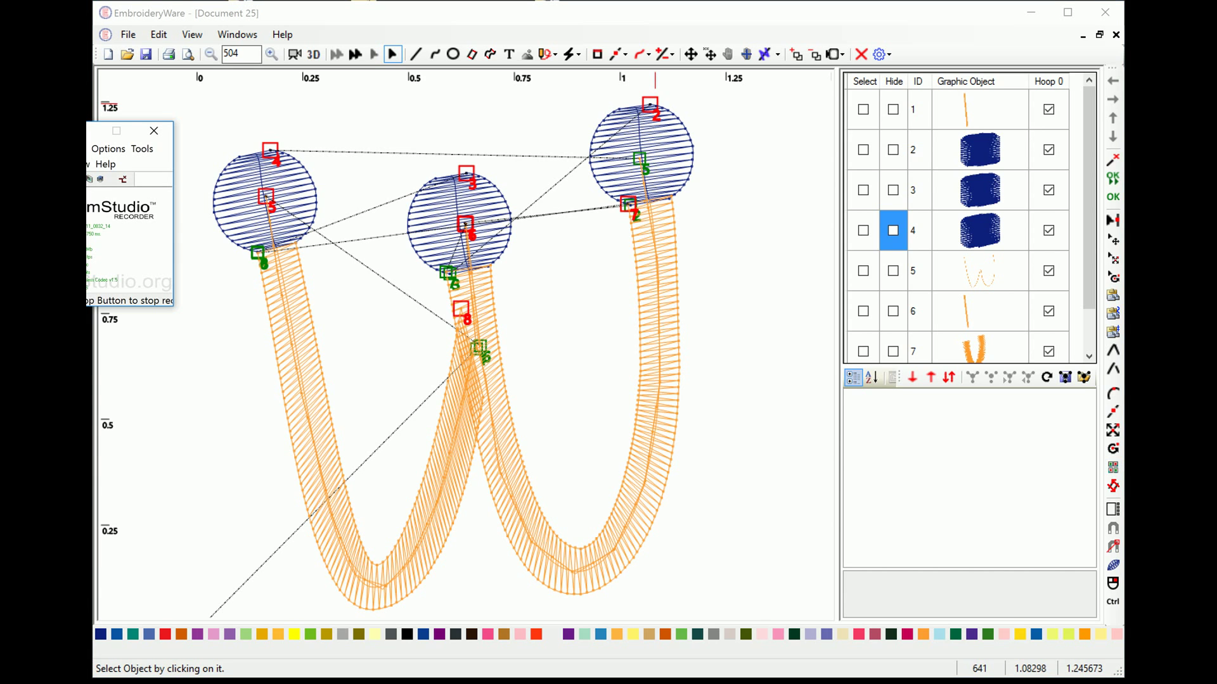
left_click(887, 19)
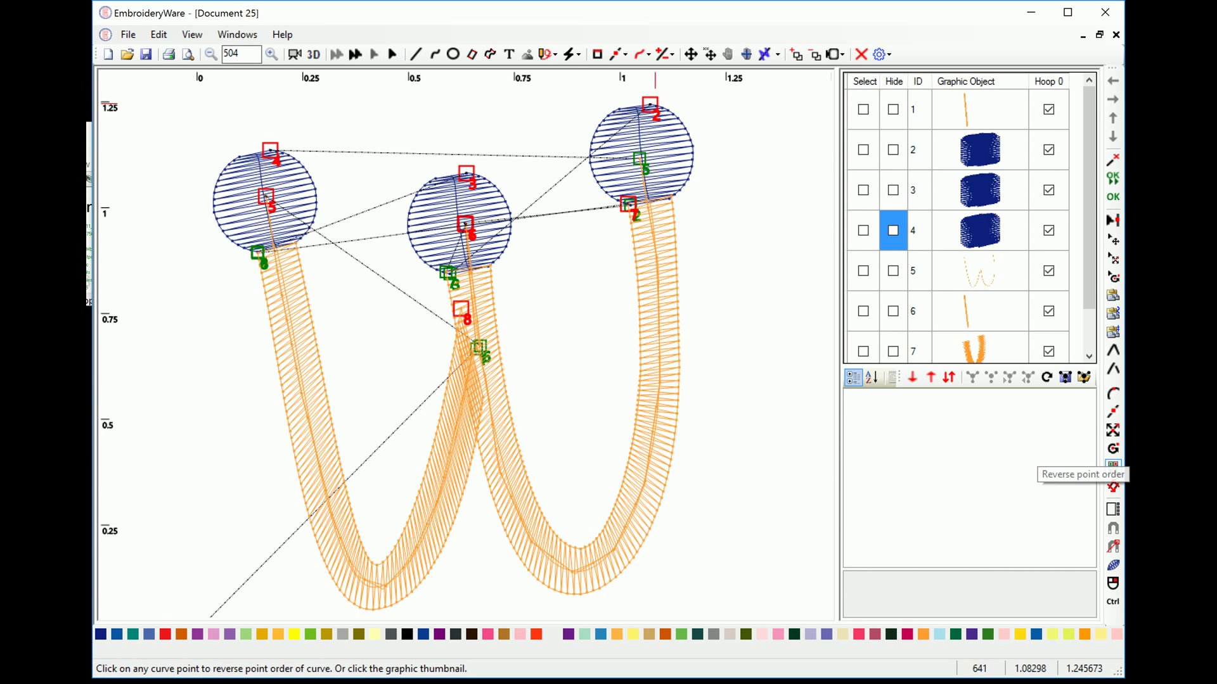
left_click(978, 148)
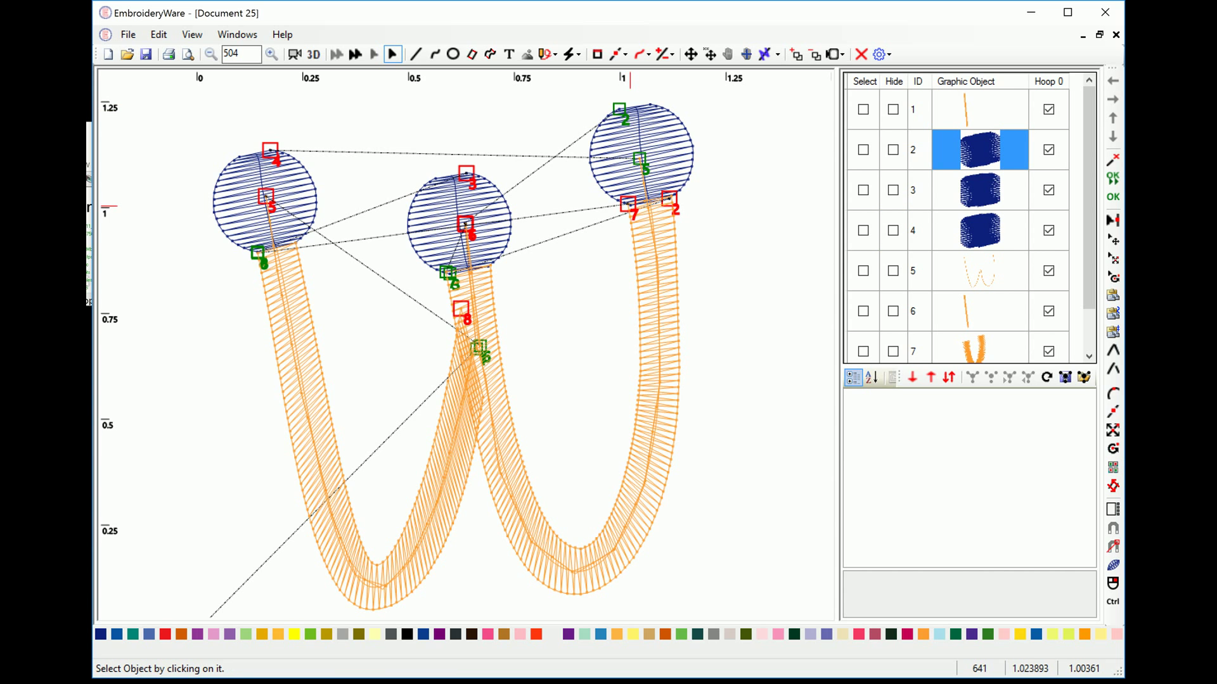
left_click(1112, 468)
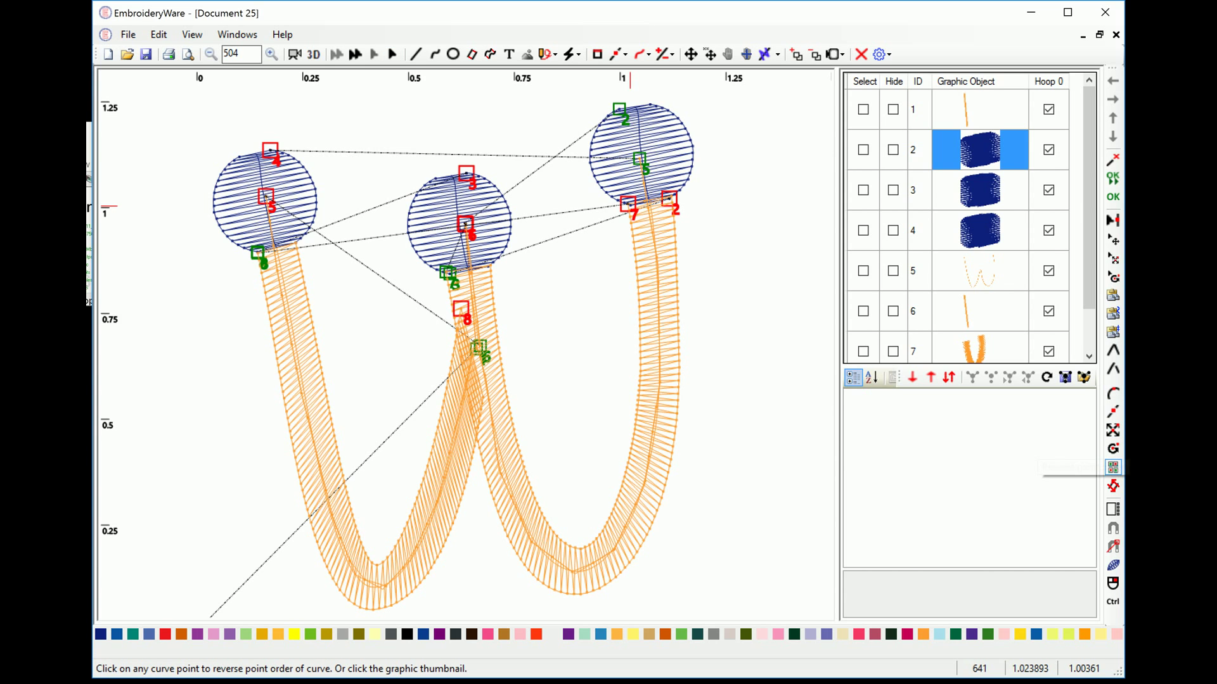
scroll(1081, 331, "down", 1)
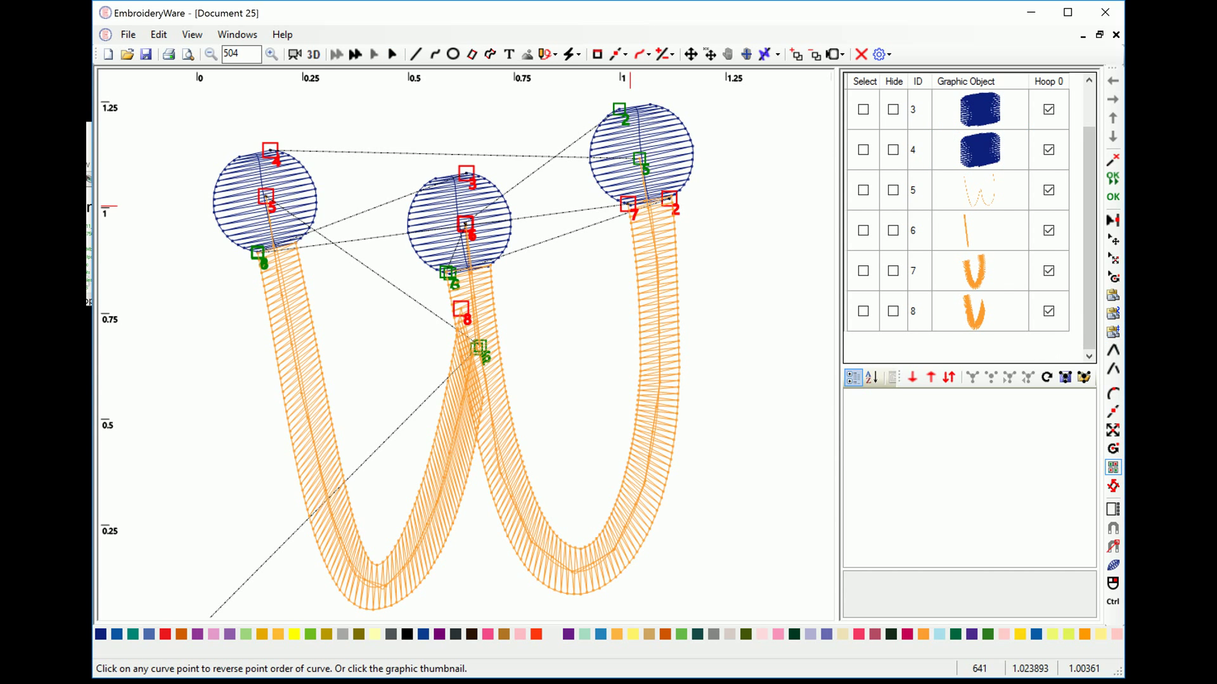
left_click(981, 271)
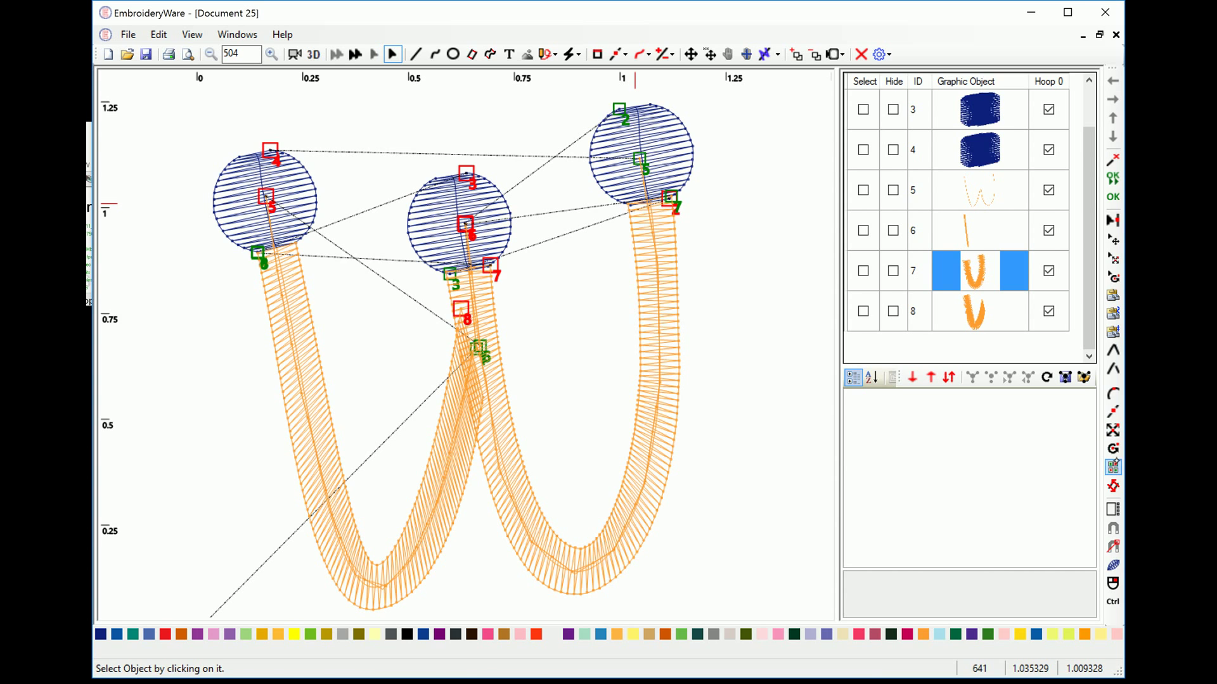
Step: Swap object 7's inside and outside satin lines, then join it onto the right dot, object 2
left_click(1113, 486)
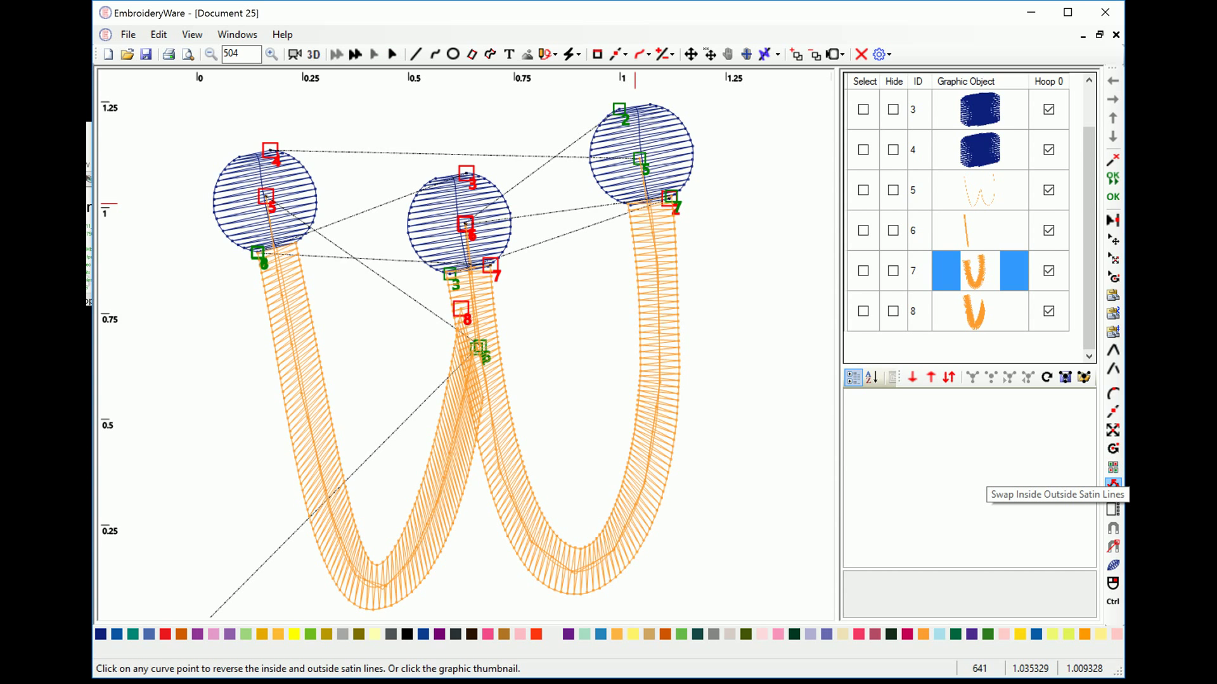
left_click(988, 296)
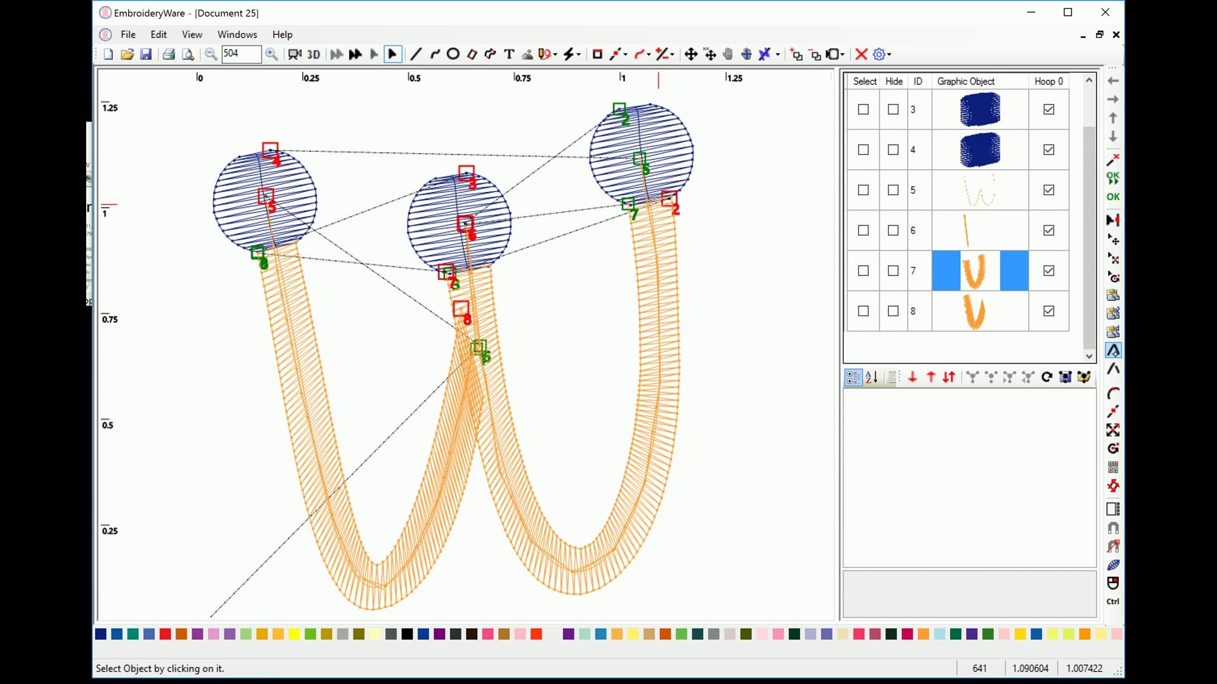
left_click(1113, 350)
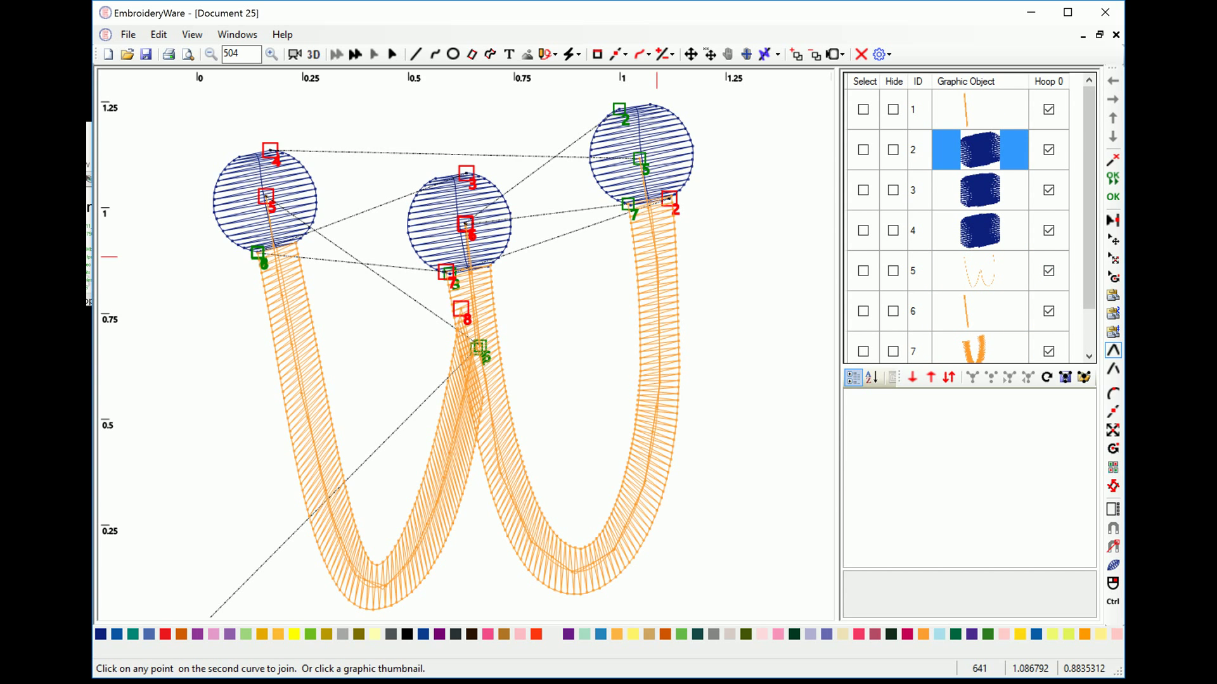
left_click(976, 348)
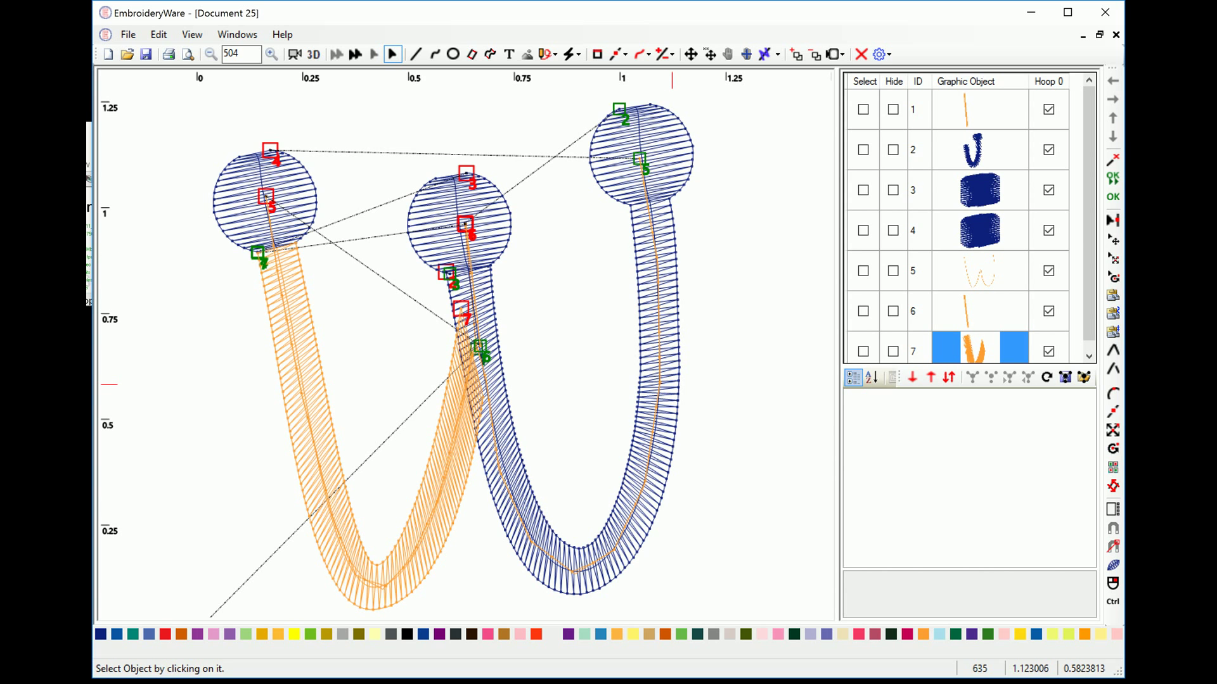
left_click(159, 36)
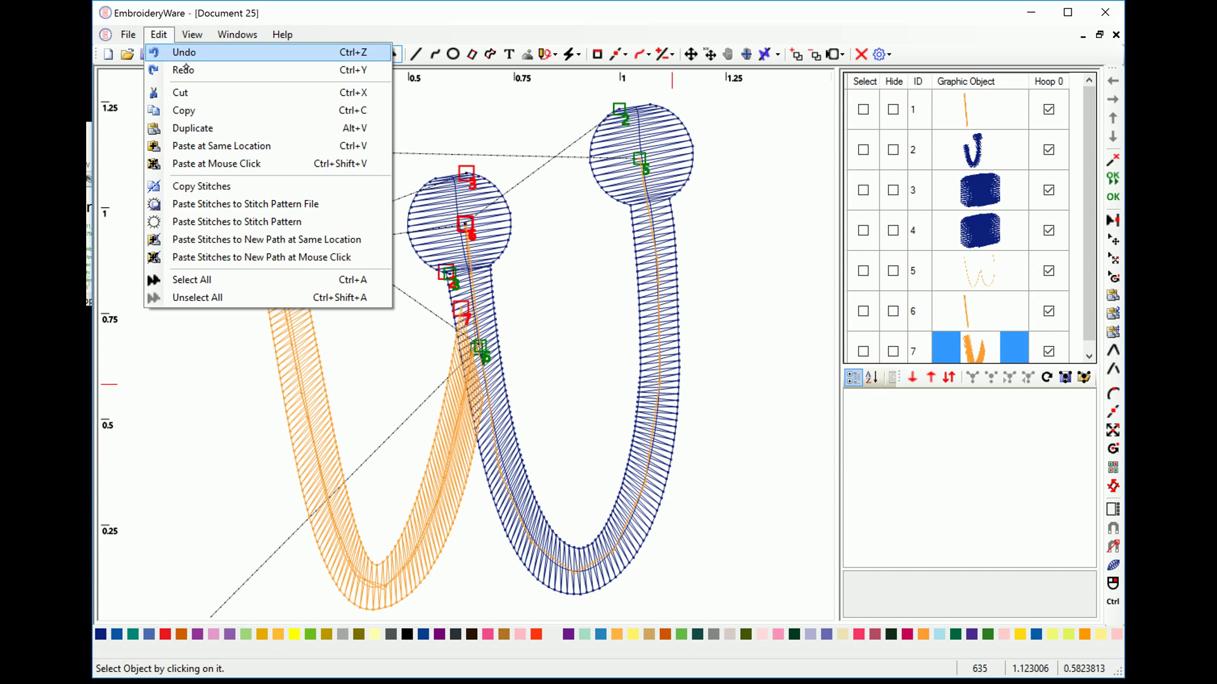
left_click(178, 52)
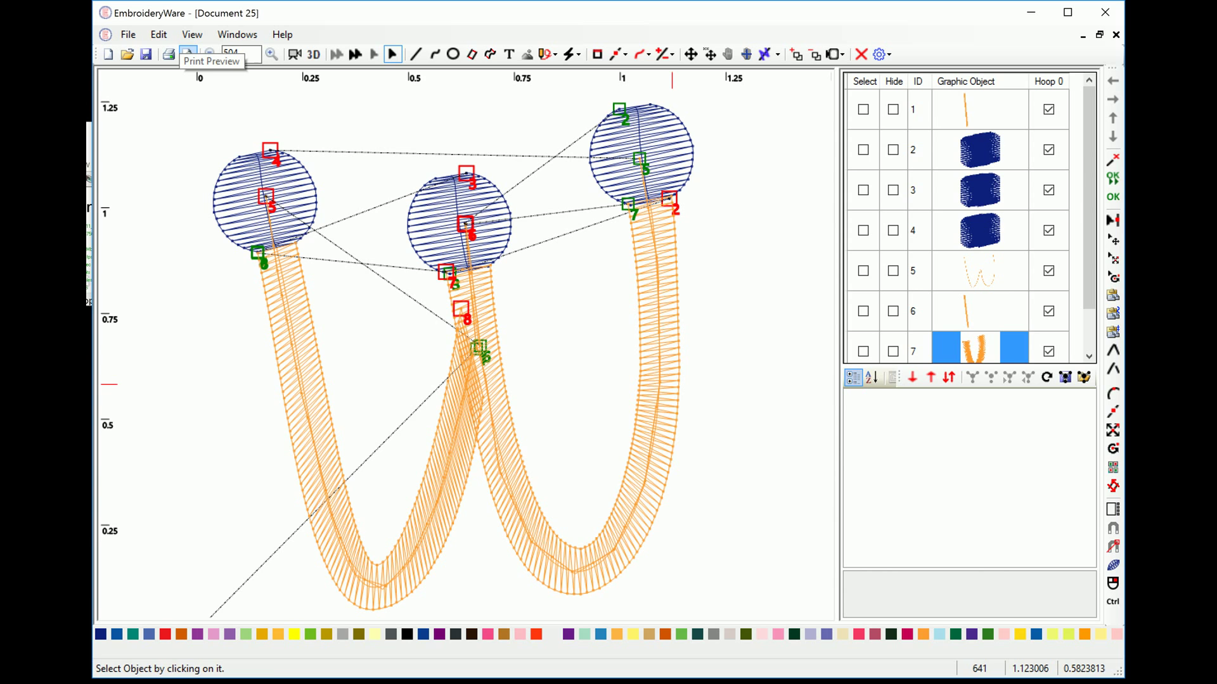
left_click(1113, 350)
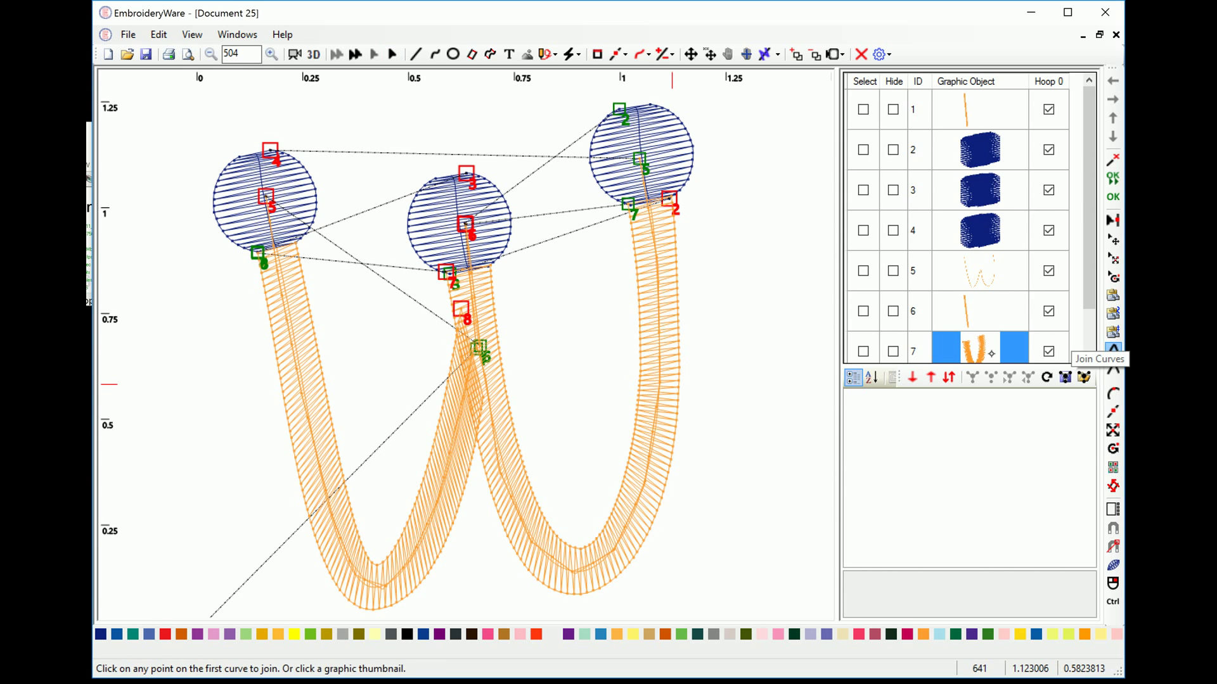
left_click(980, 149)
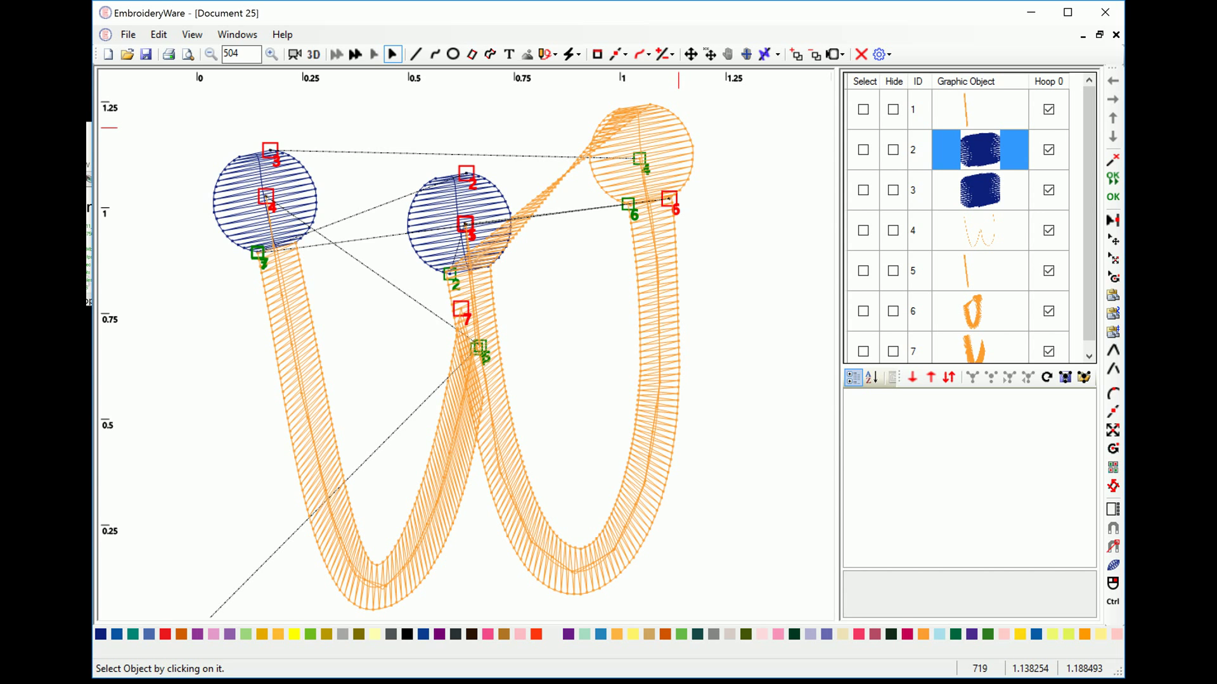
left_click(158, 34)
left_click(184, 52)
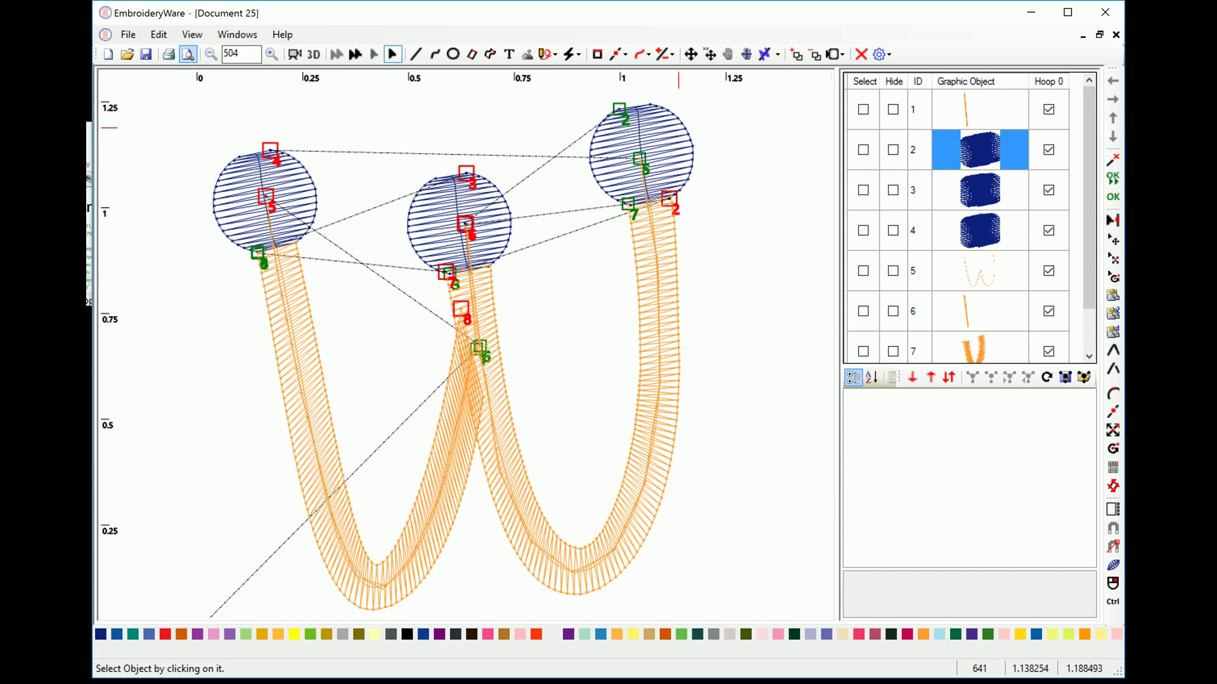
left_click(158, 35)
left_click(181, 49)
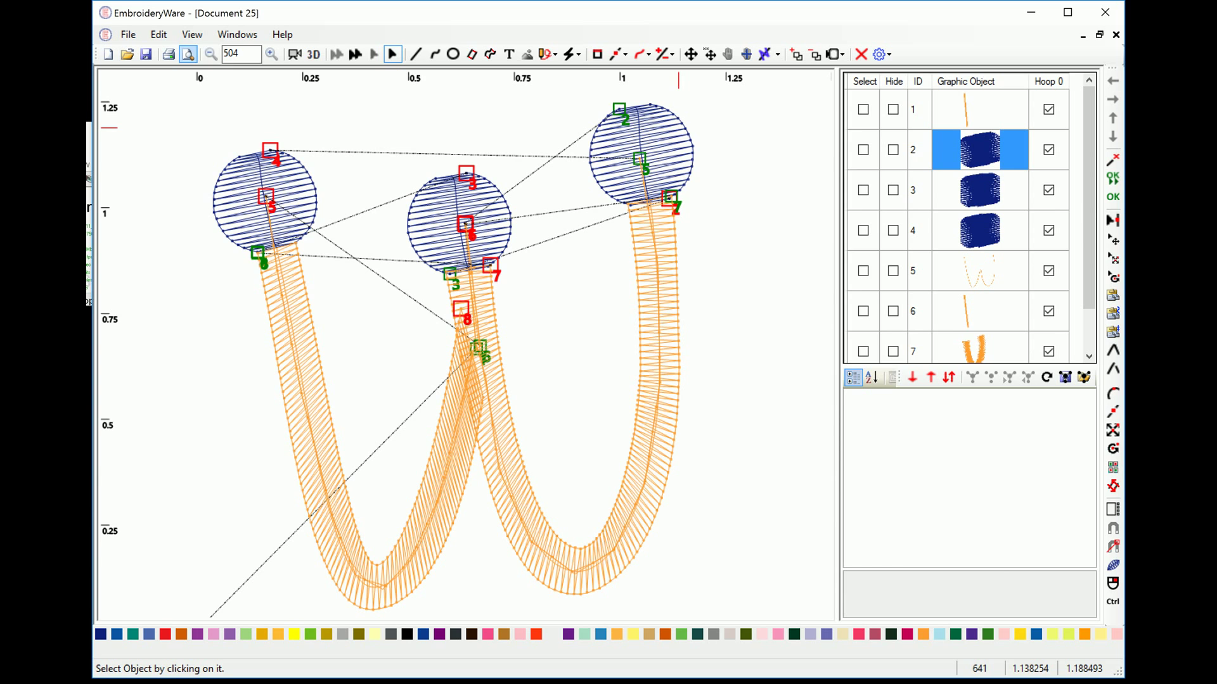
left_click(158, 34)
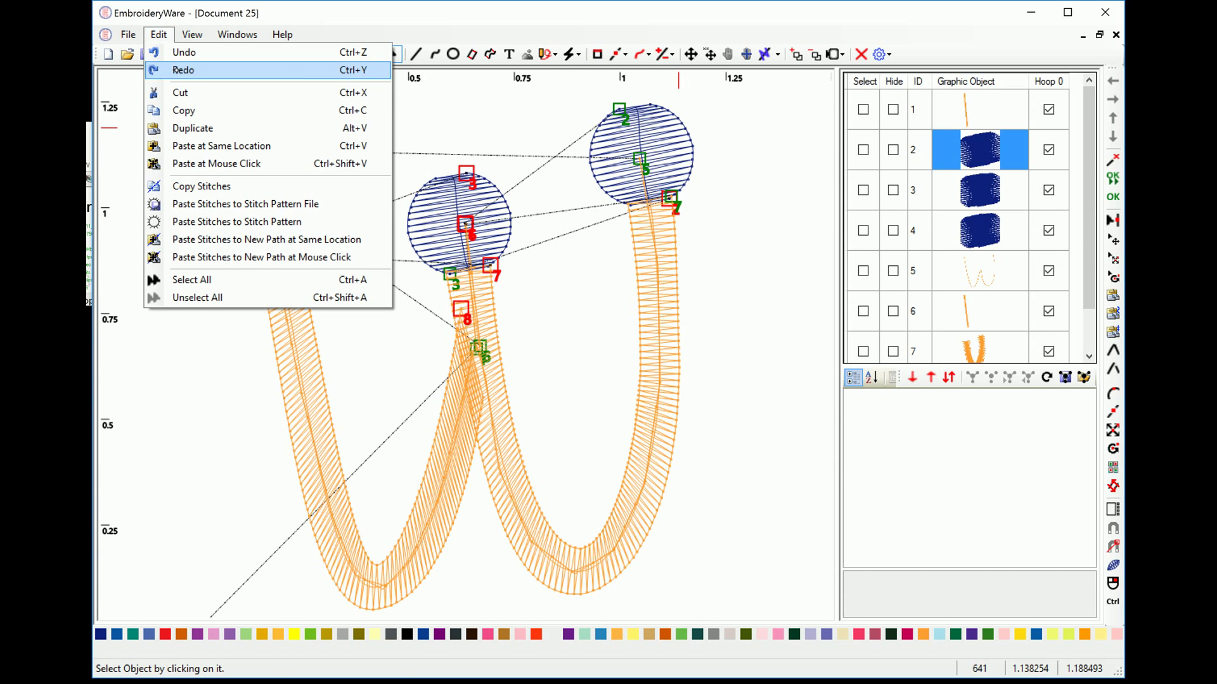
left_click(176, 70)
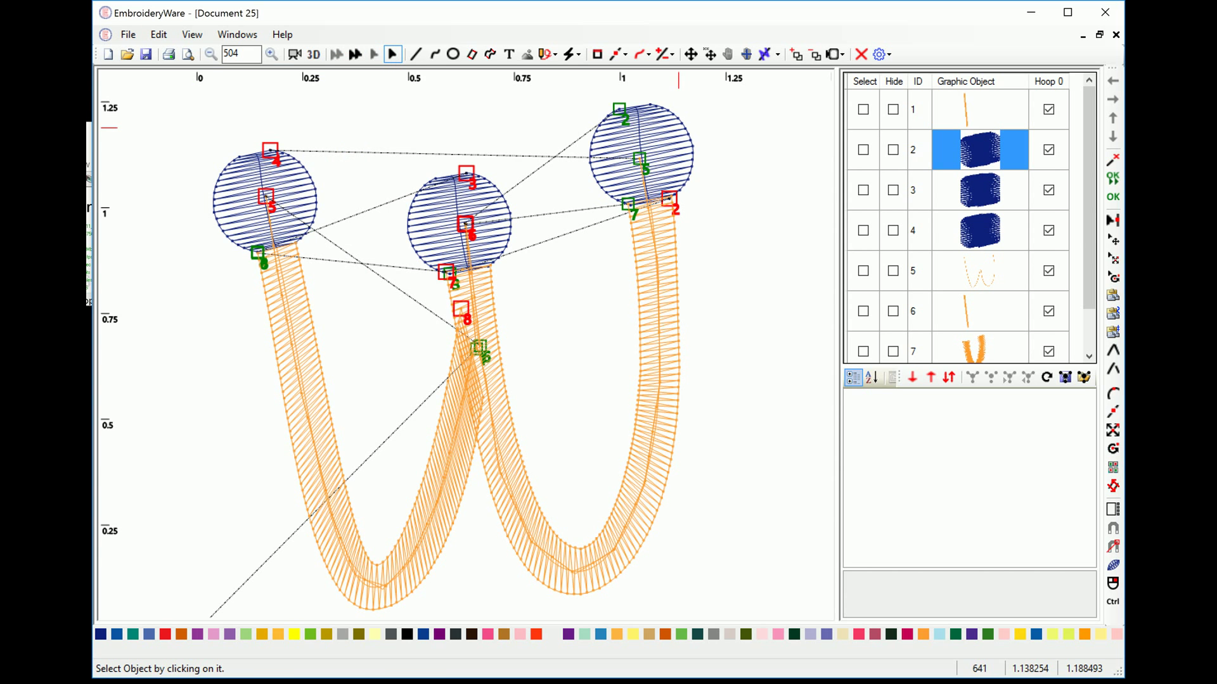
left_click(1113, 350)
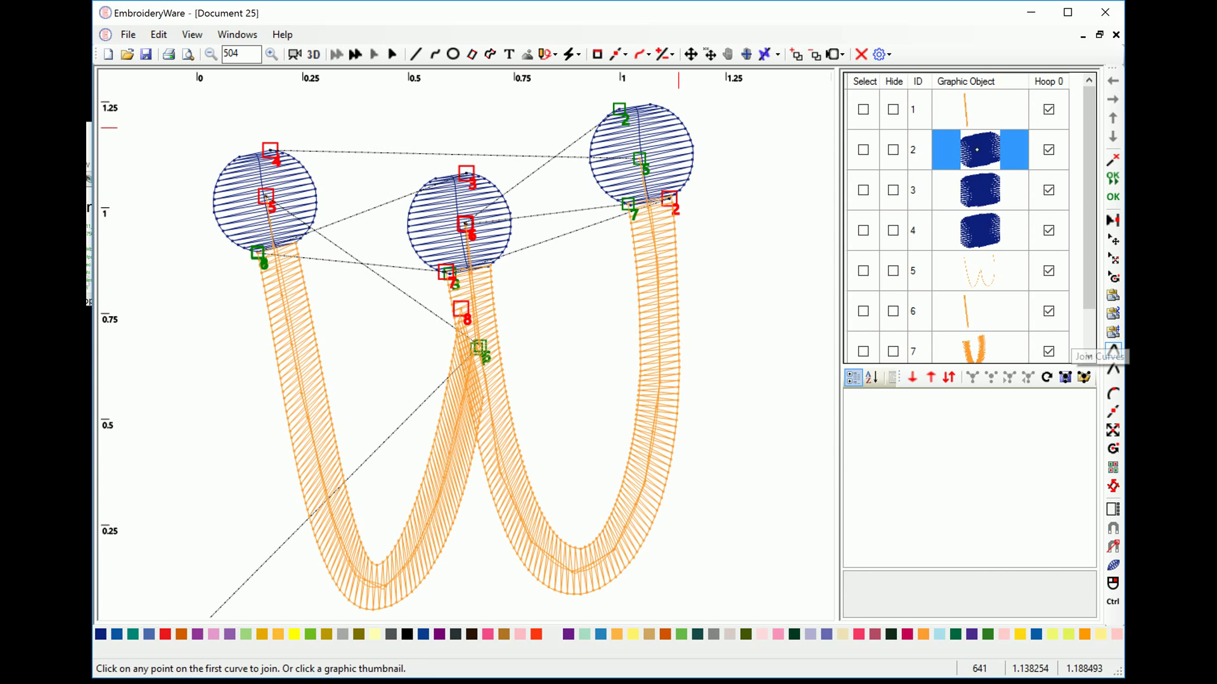
left_click(982, 347)
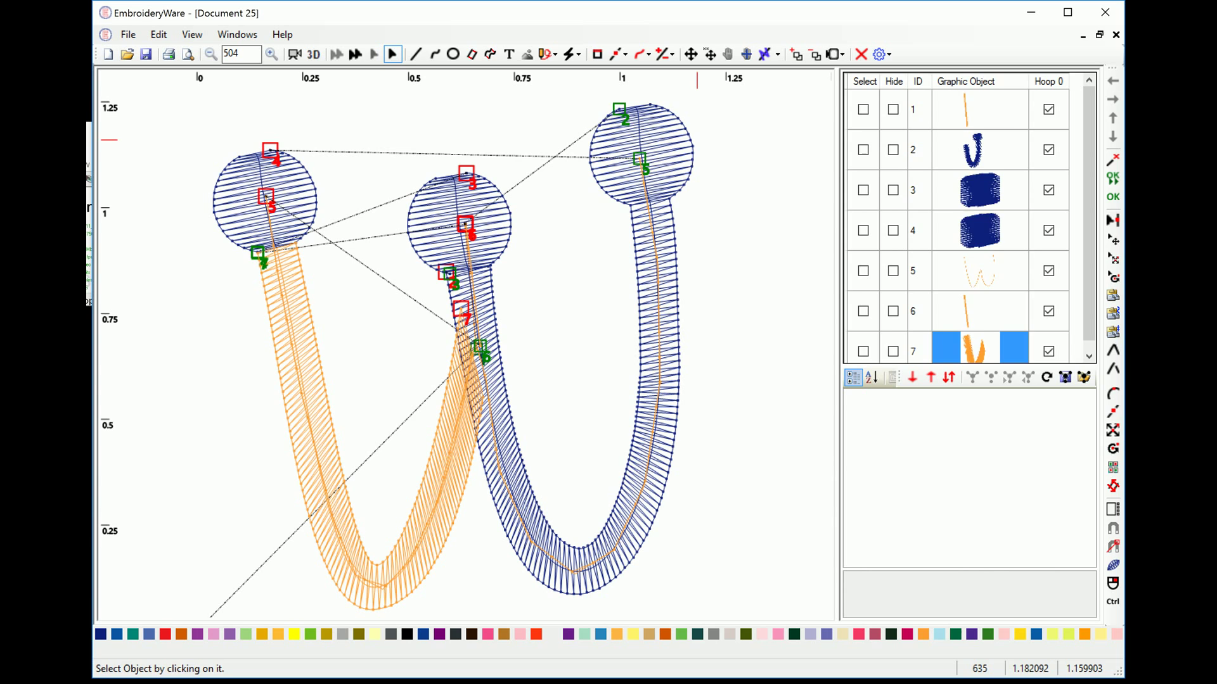
Step: Swap the middle dot's (object 3) satin sides and join it with object 2 into a U-shape
scroll(966, 221, "down", 1)
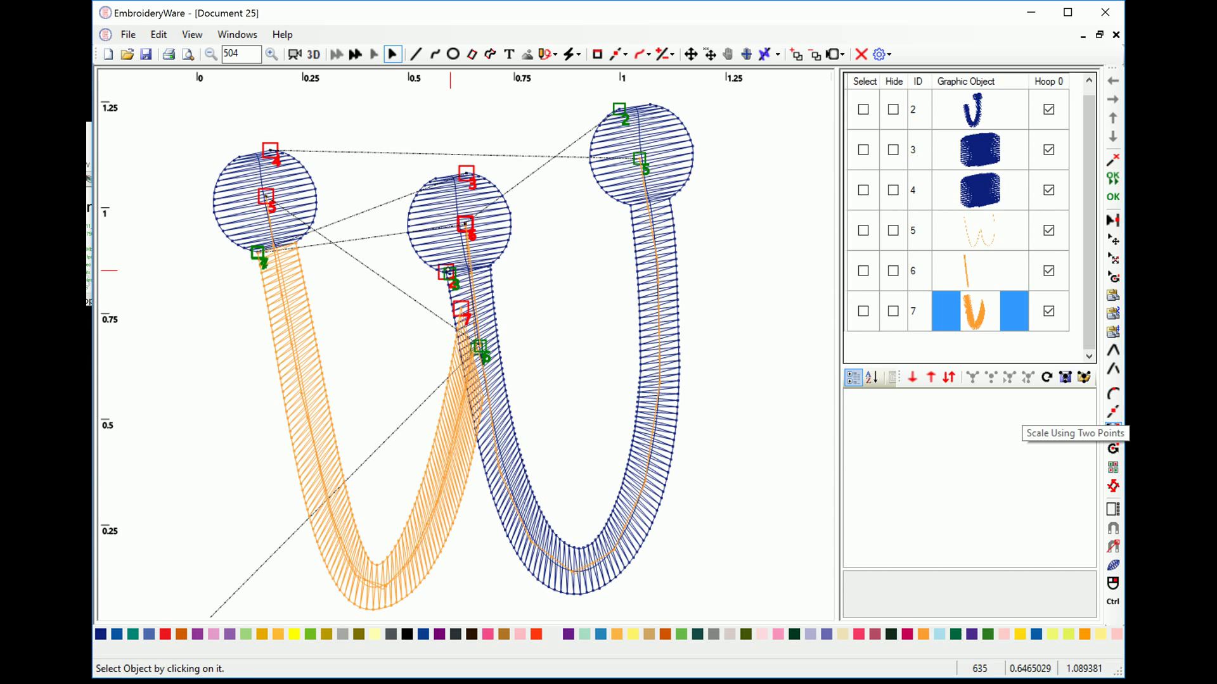
left_click(1112, 486)
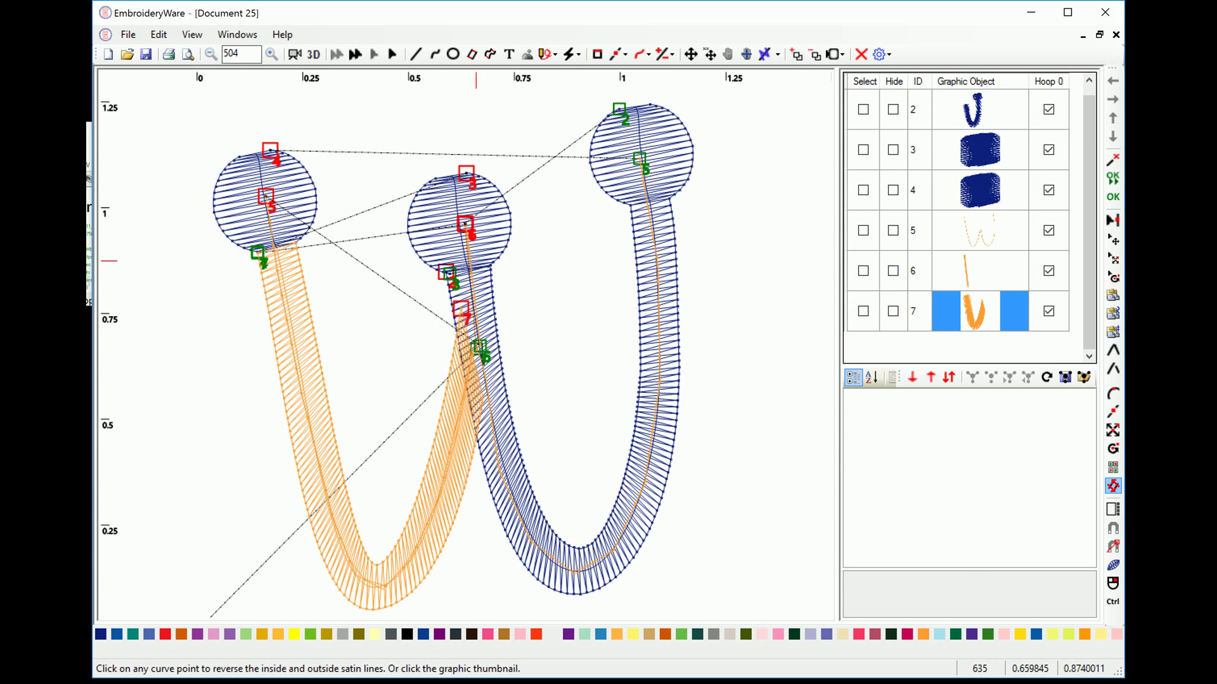
left_click(979, 150)
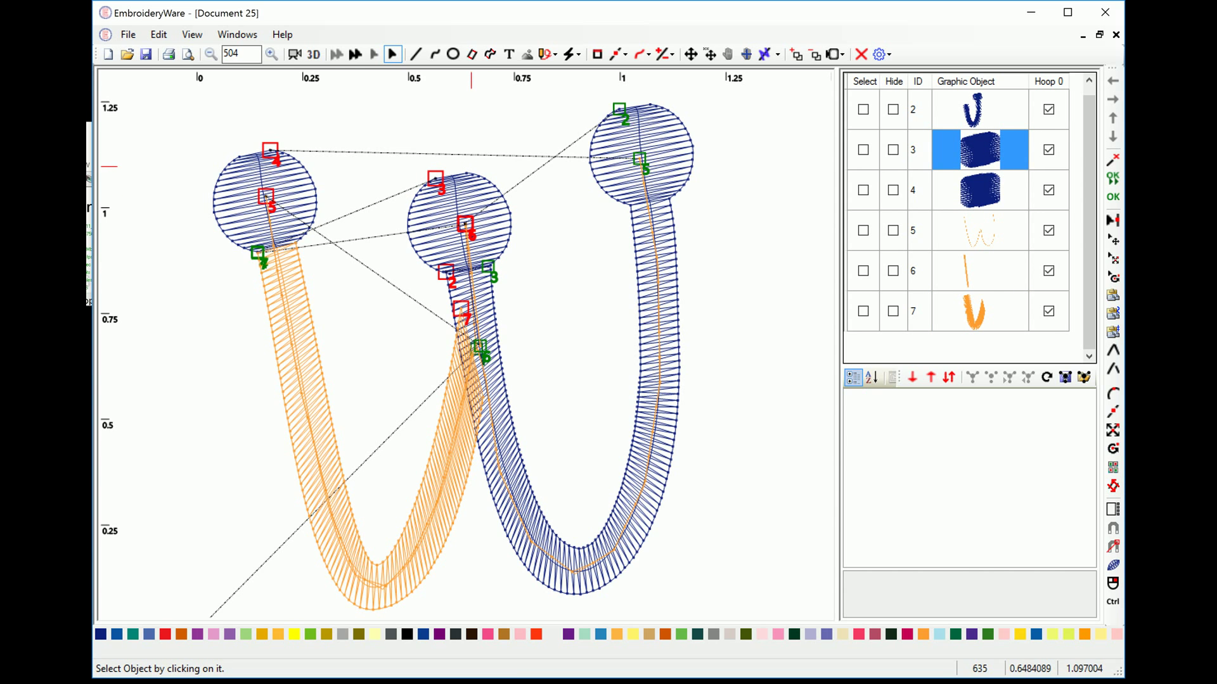
left_click(1113, 348)
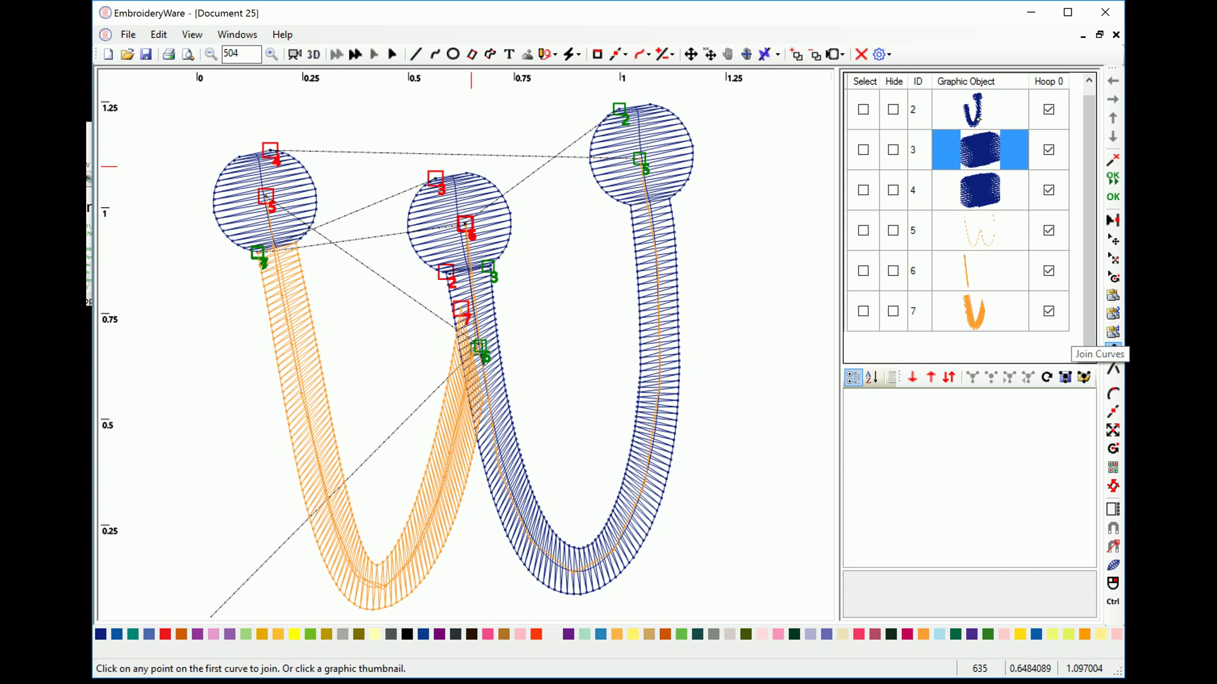
left_click(974, 109)
left_click(980, 149)
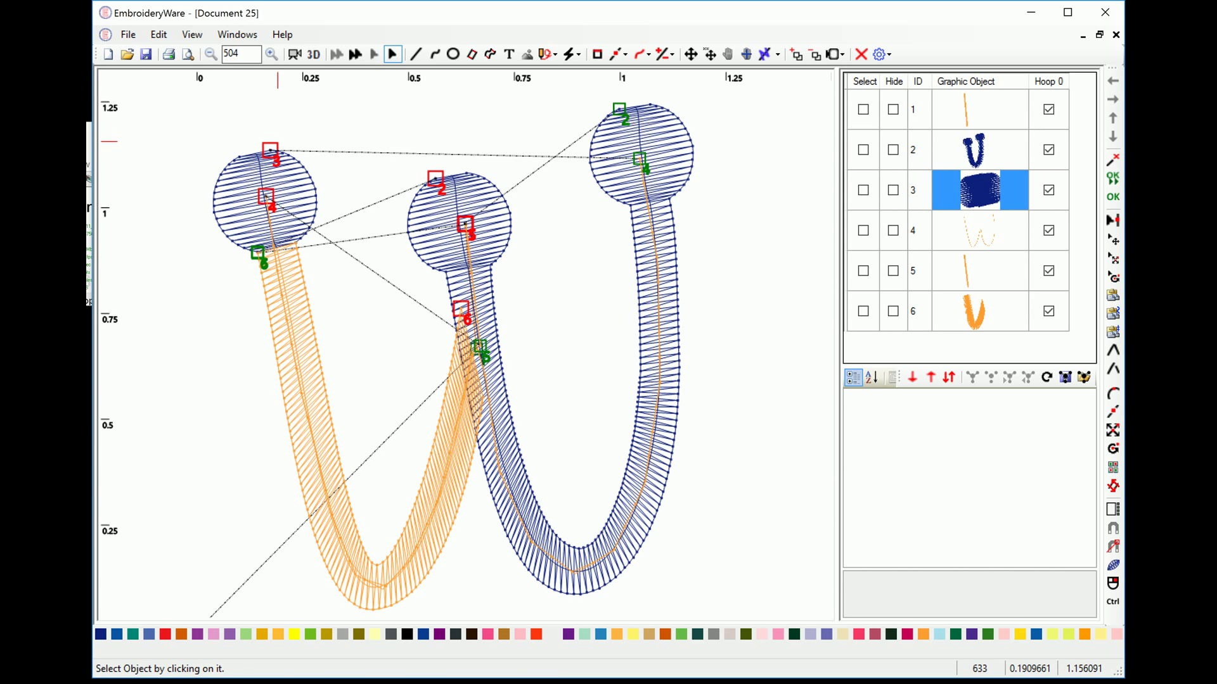
Step: Reverse the left dot (object 3) and join the orange left stroke, object 6, into it
left_click(1112, 449)
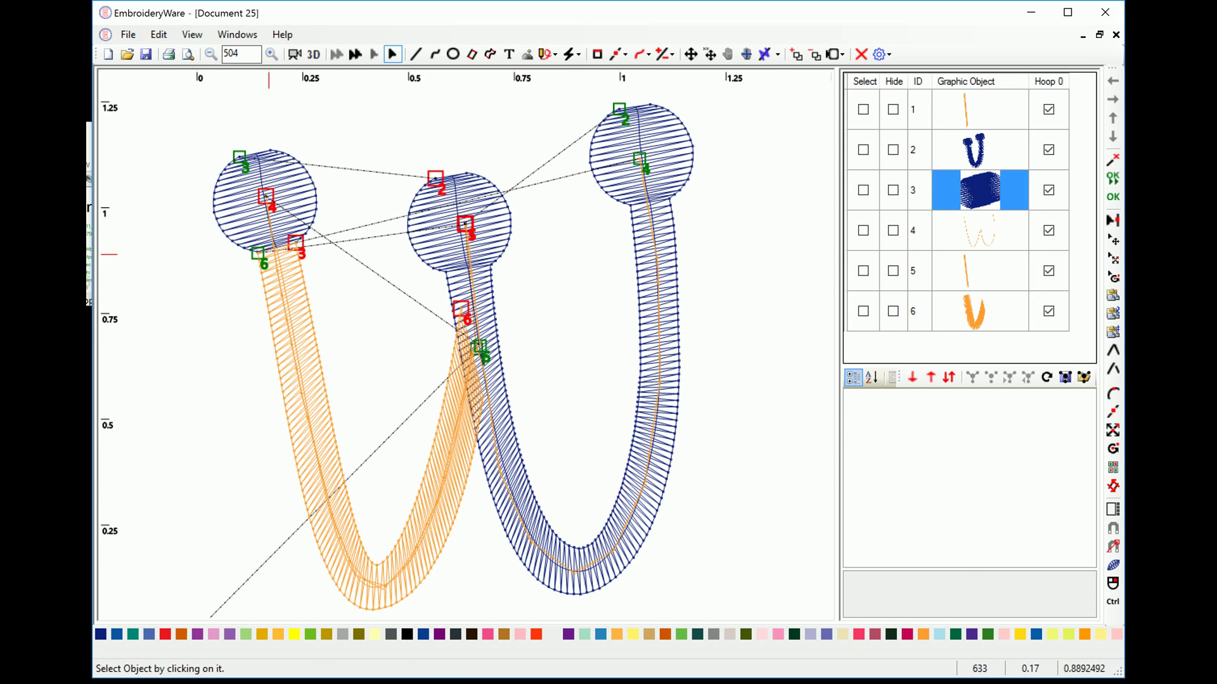
left_click(1113, 350)
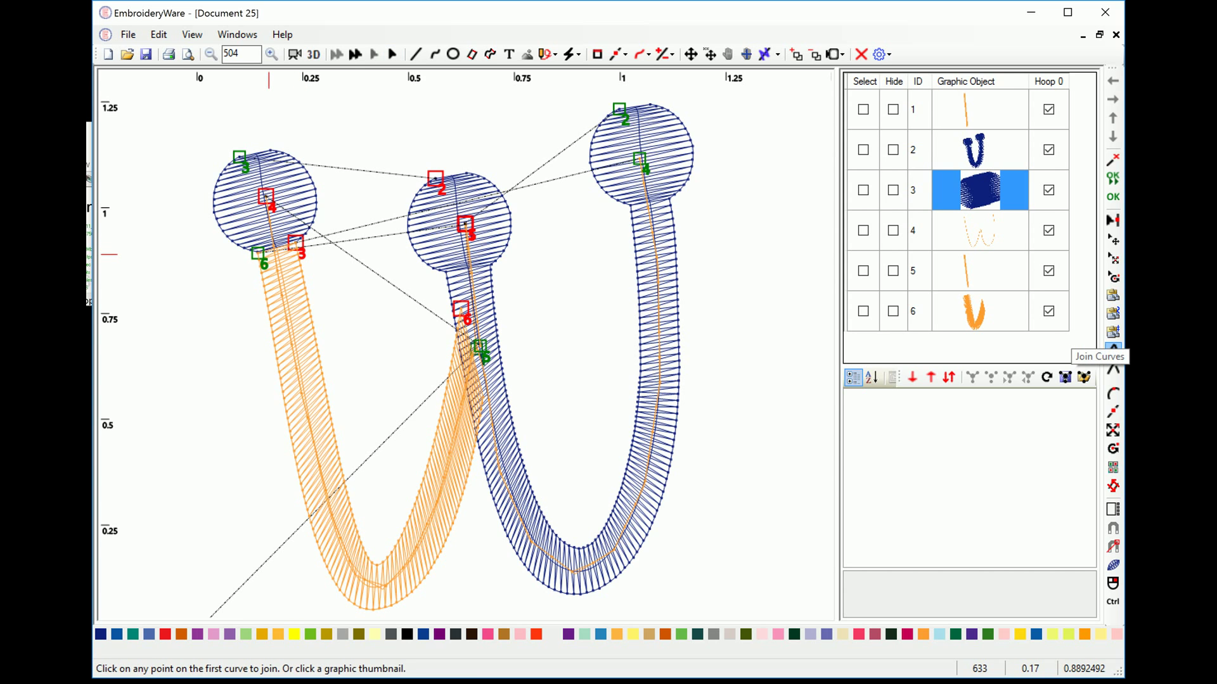
left_click(976, 211)
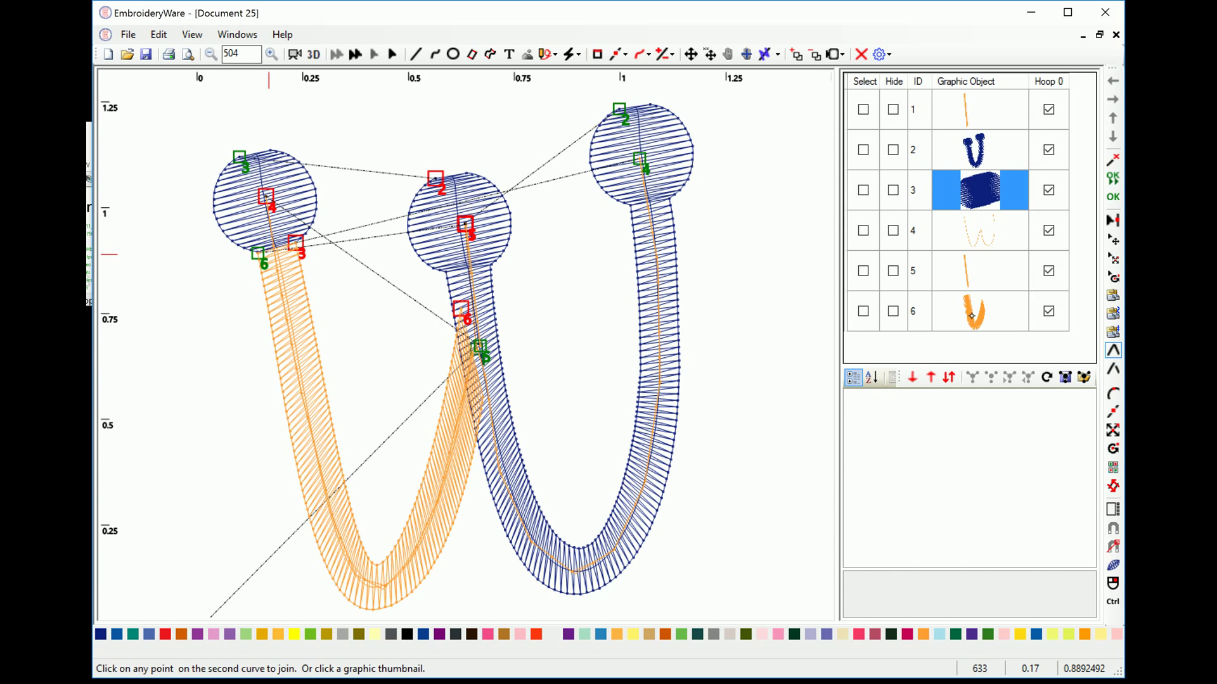
left_click(973, 313)
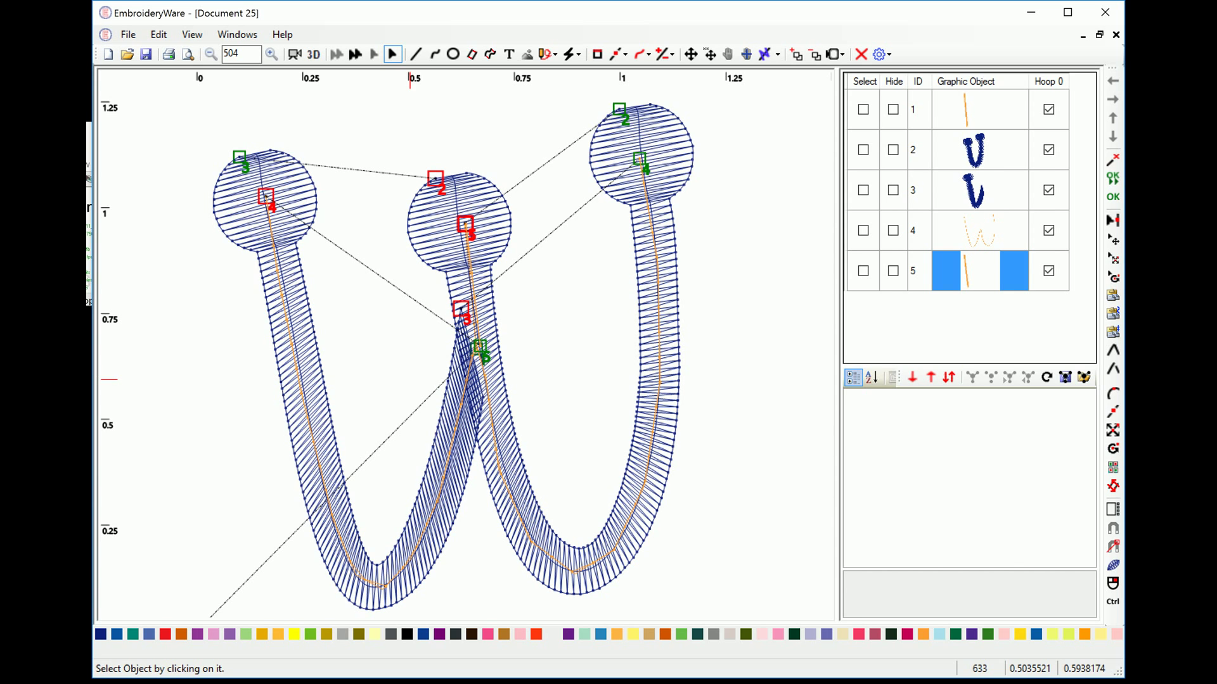
Step: Add underlay (spacing 15, -2 edge offsets) to objects 2 and 3 and move it up the stitch order
left_click(863, 149)
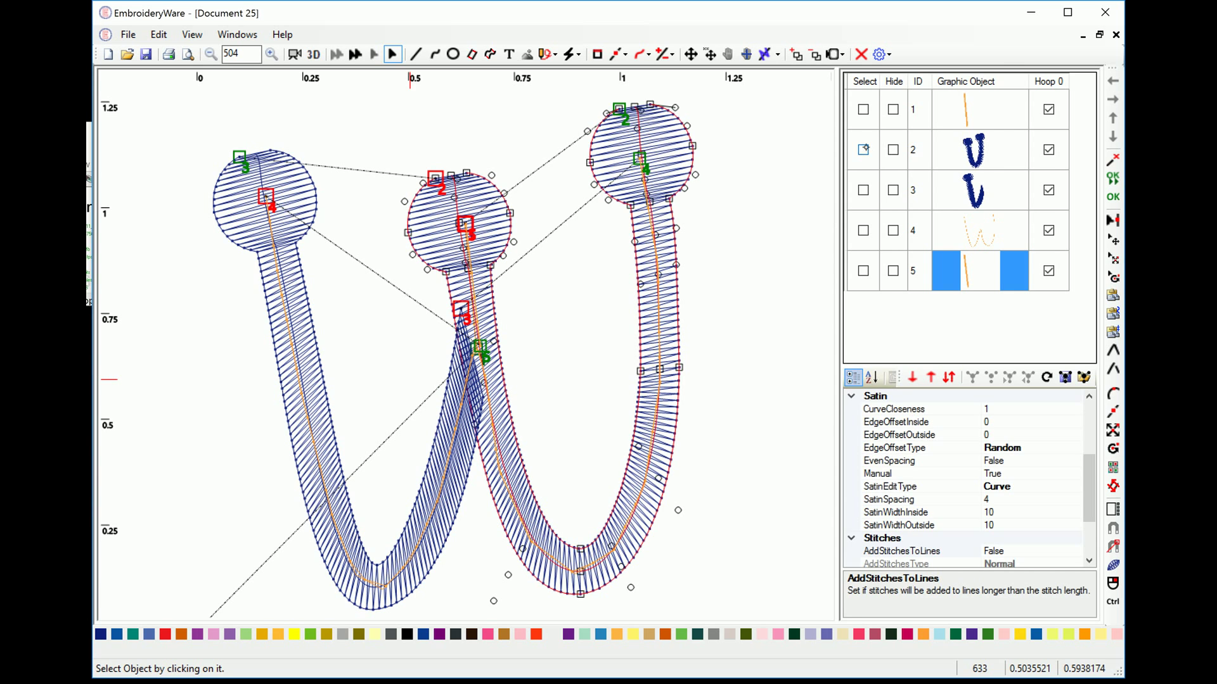
left_click(863, 189)
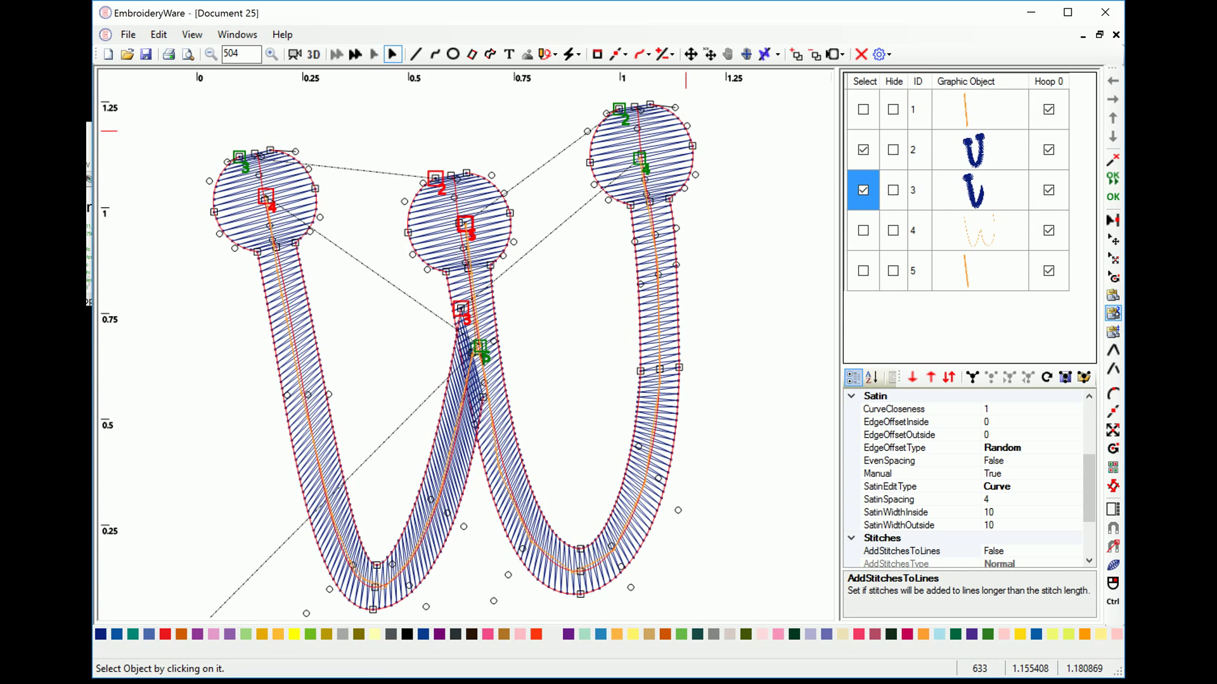
left_click(1112, 313)
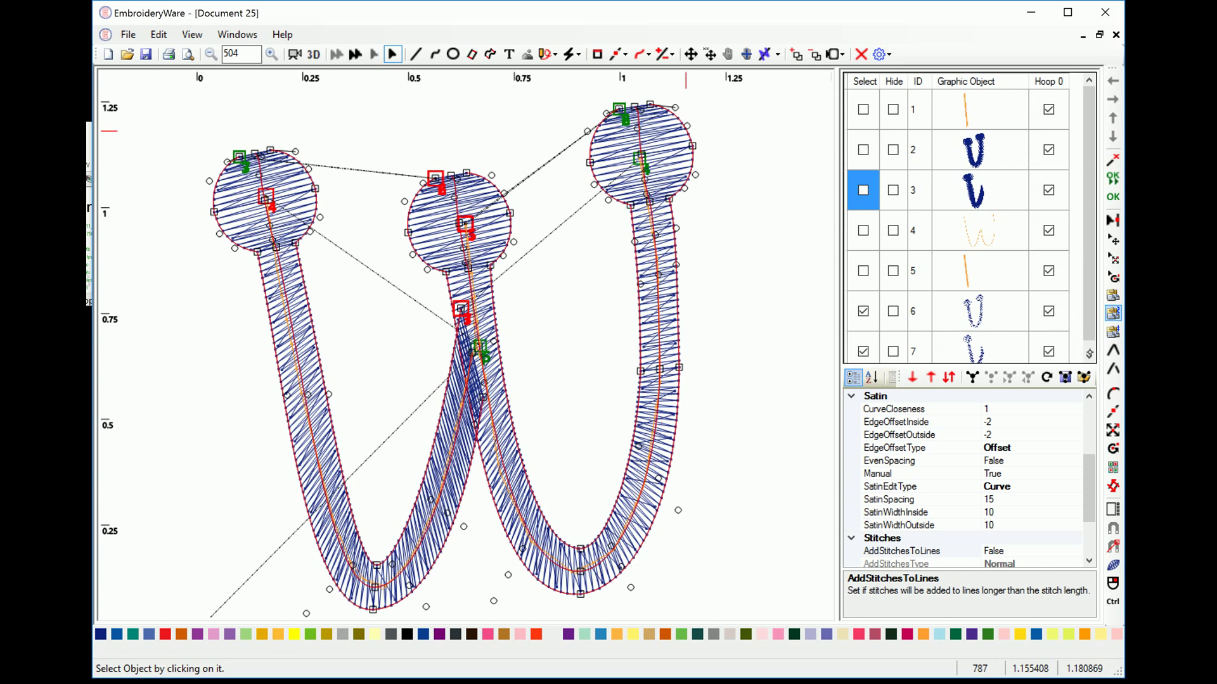
left_click(931, 377)
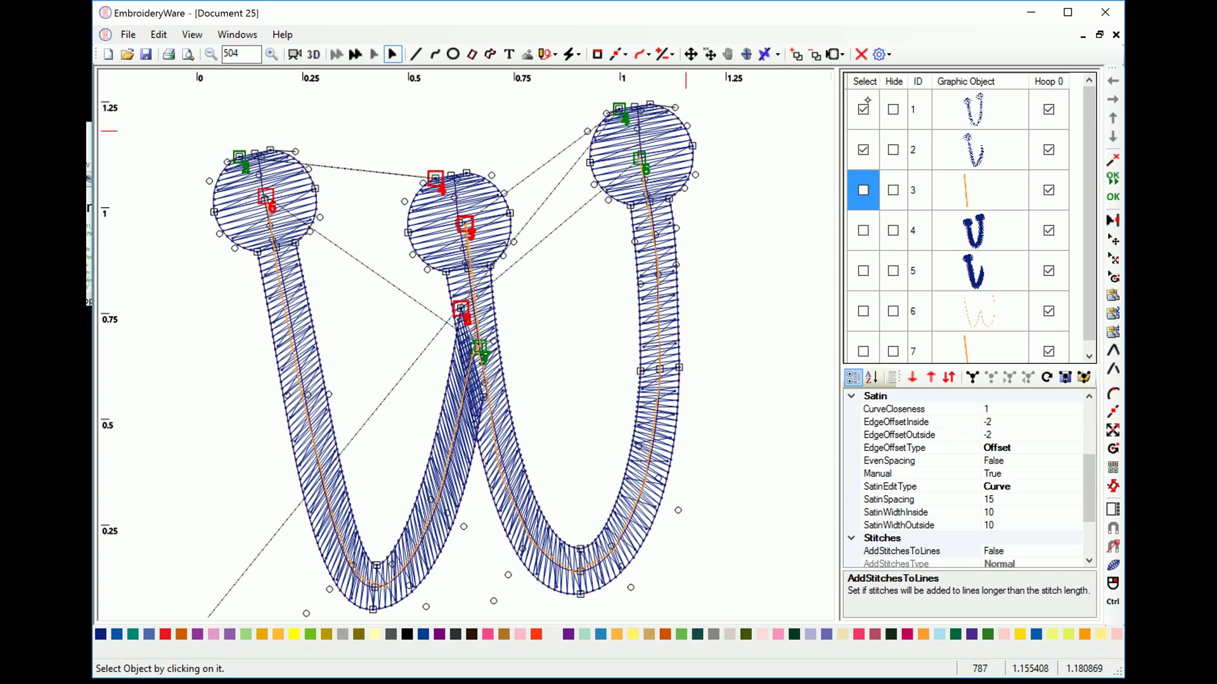
Step: Move object 2 up one place in the stitch order, then back down
left_click(863, 109)
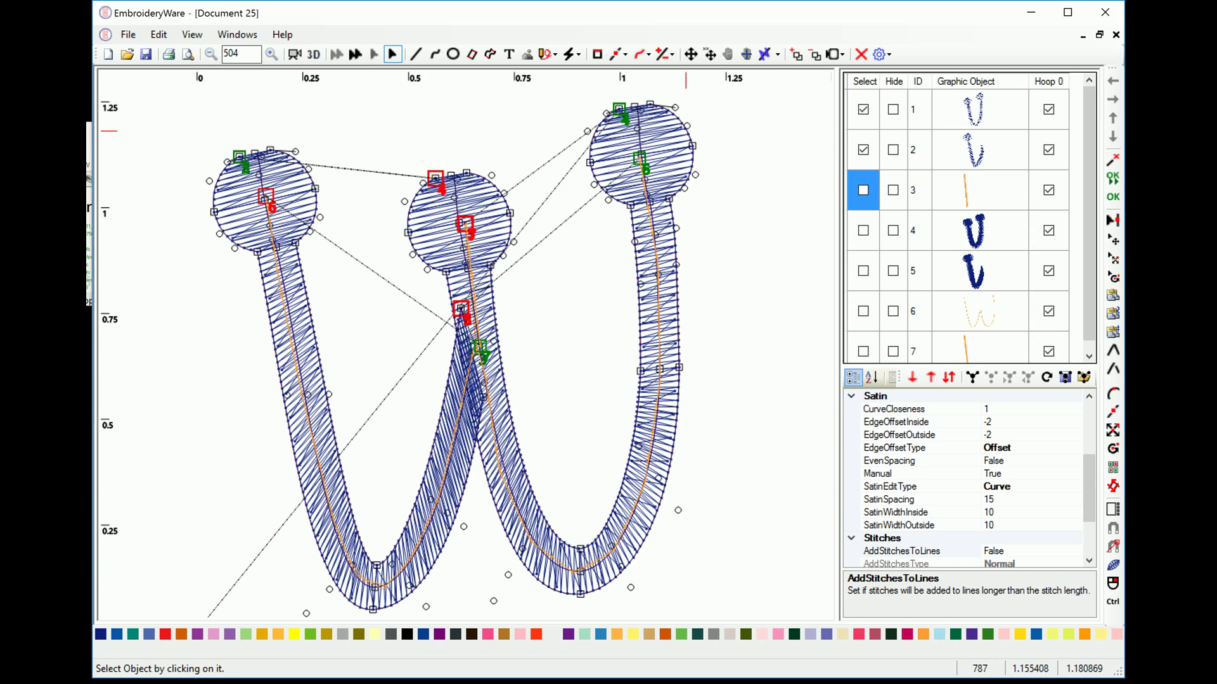
left_click(863, 150)
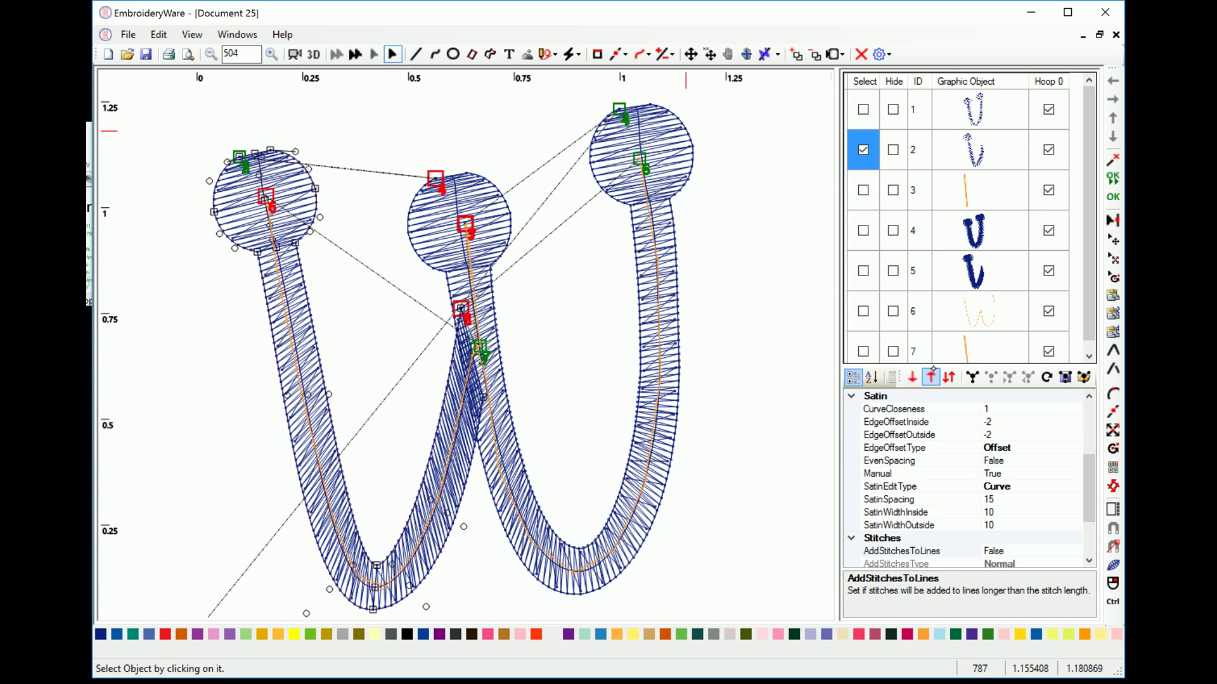
left_click(931, 377)
left_click(863, 109)
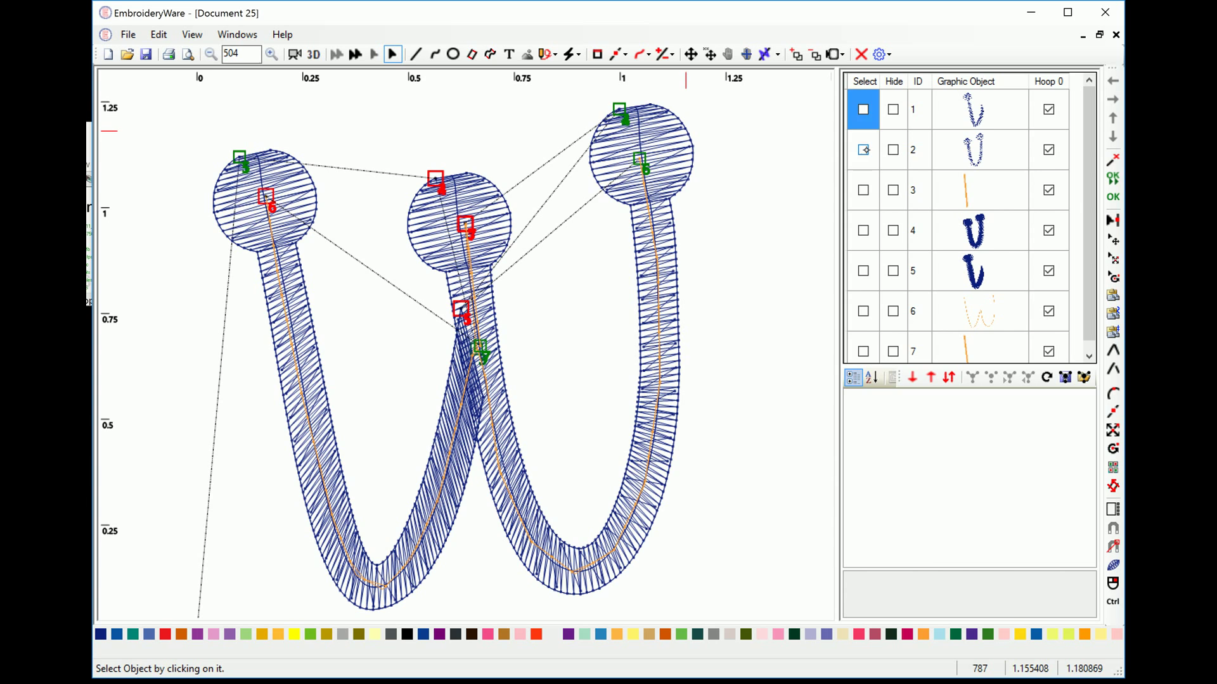
left_click(863, 149)
left_click(912, 377)
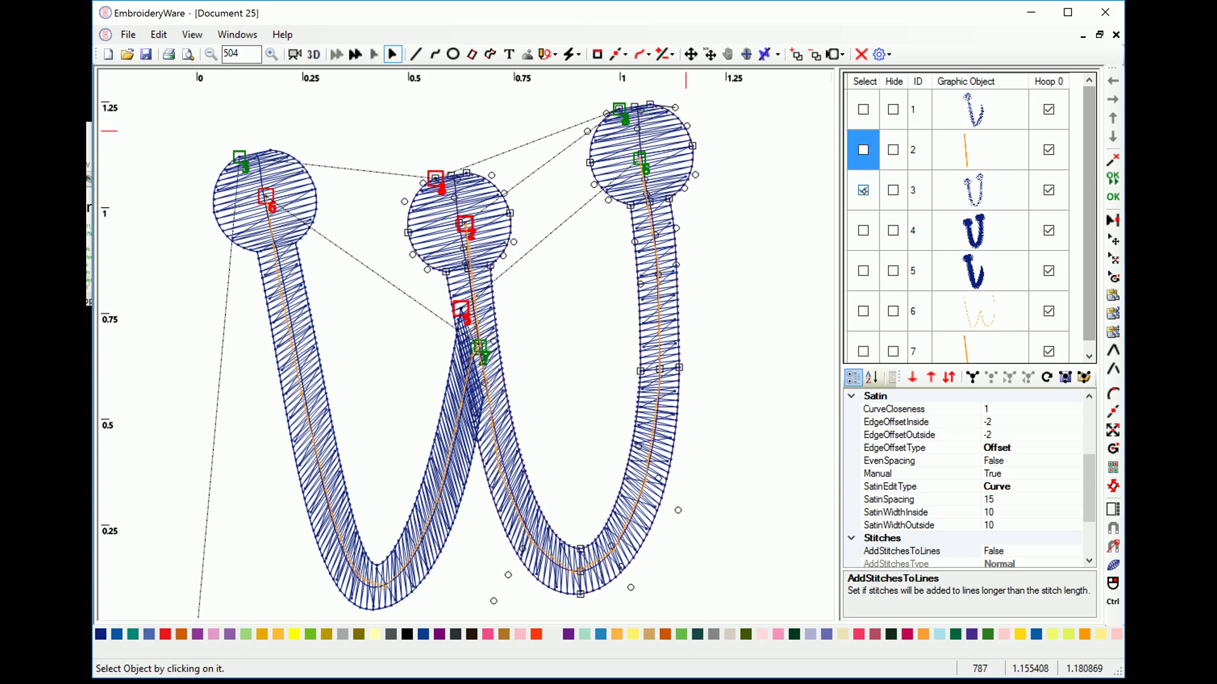
Step: Move object 5 up one place in the stitch order
left_click(864, 190)
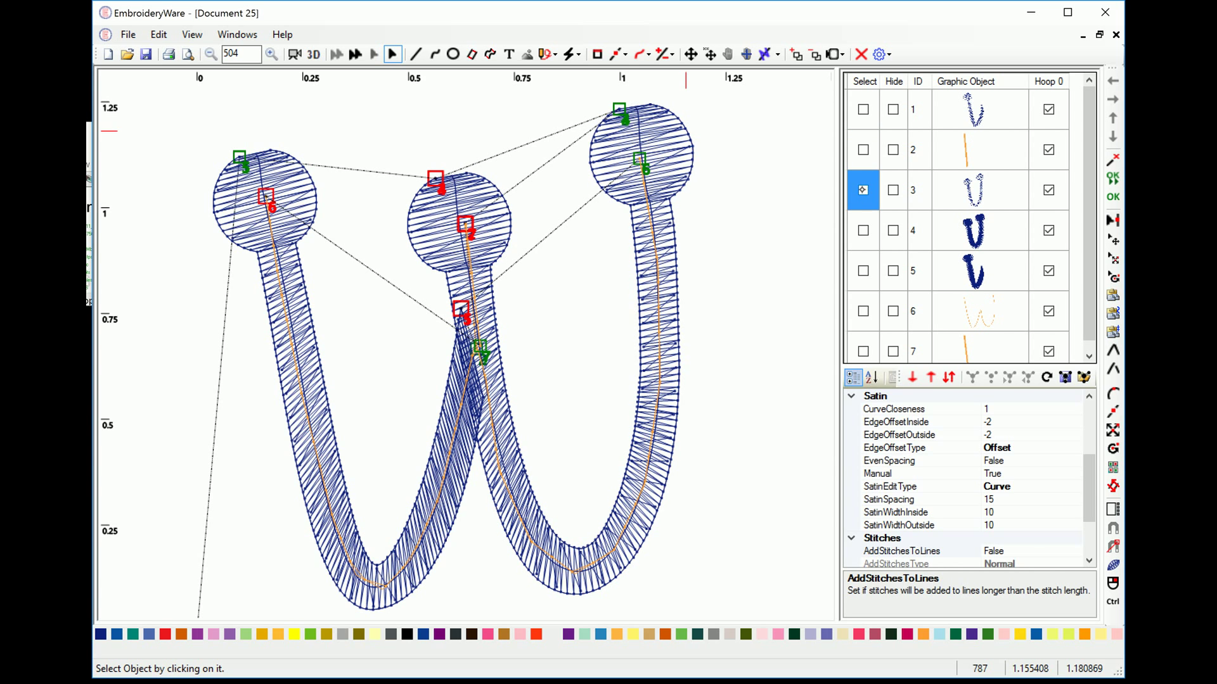
left_click(863, 190)
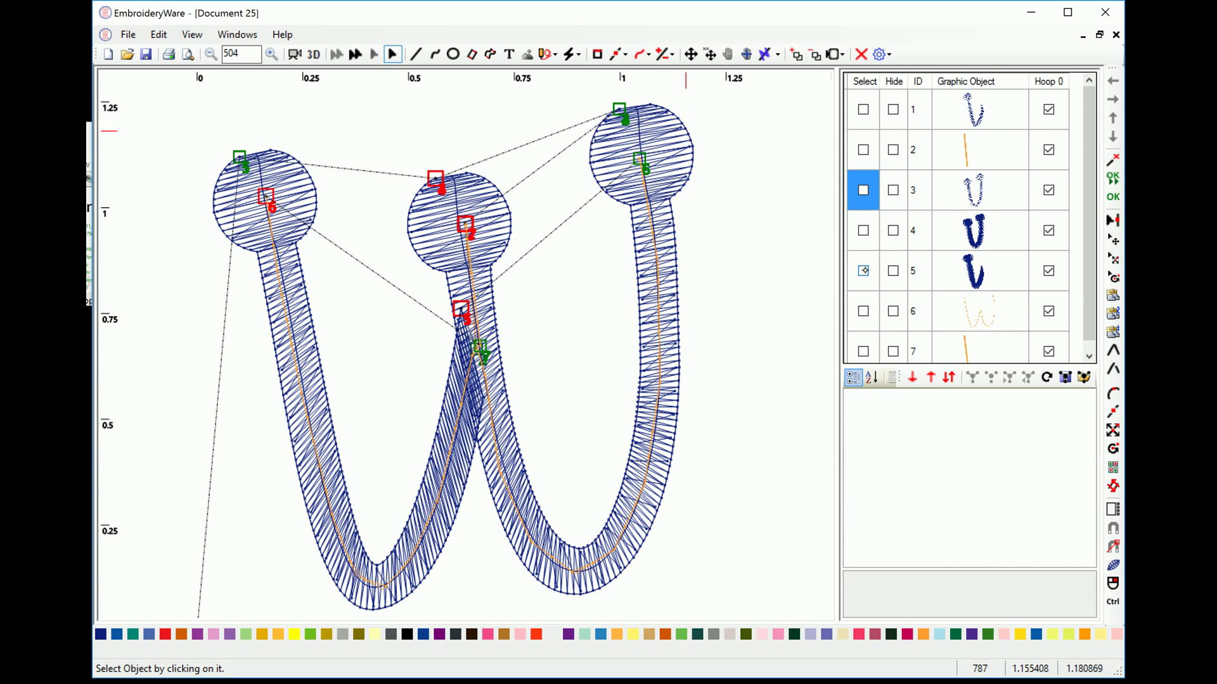
left_click(862, 270)
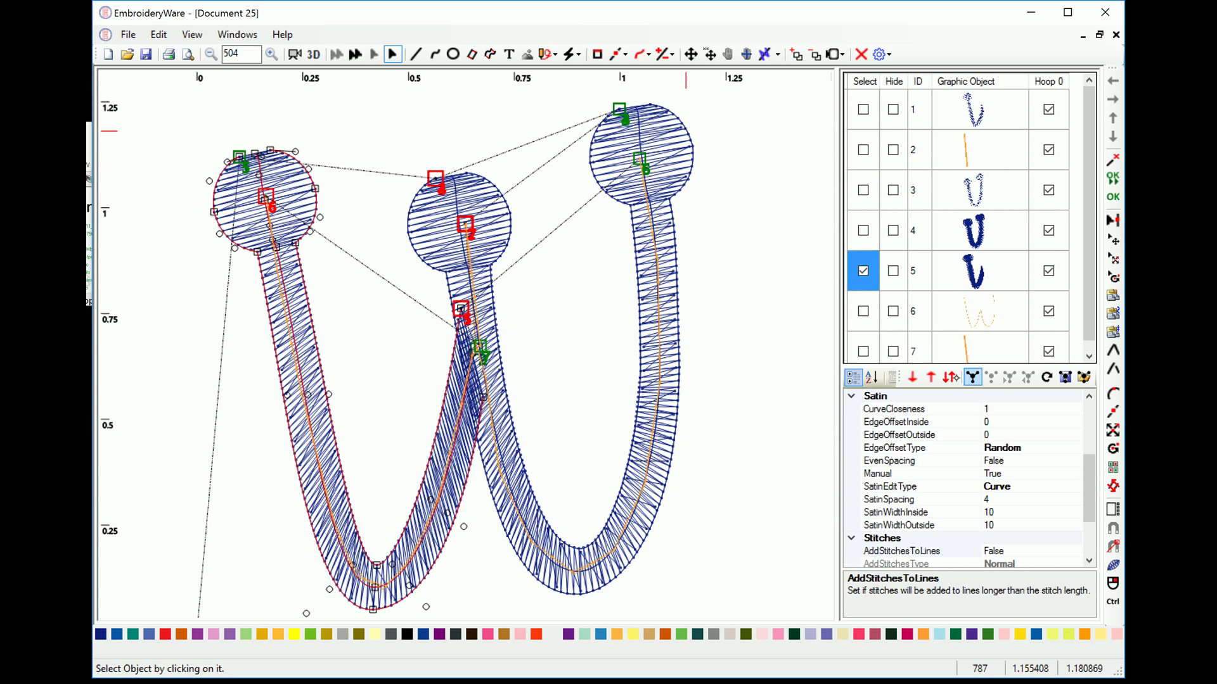
left_click(930, 377)
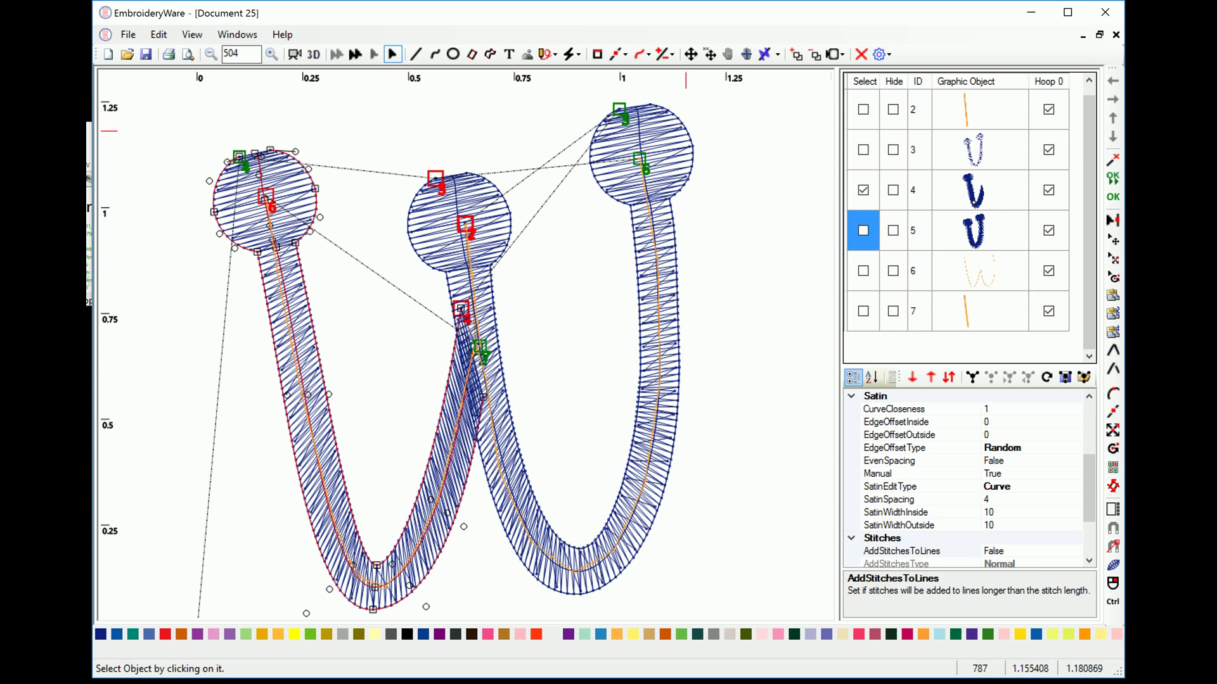
left_click(862, 190)
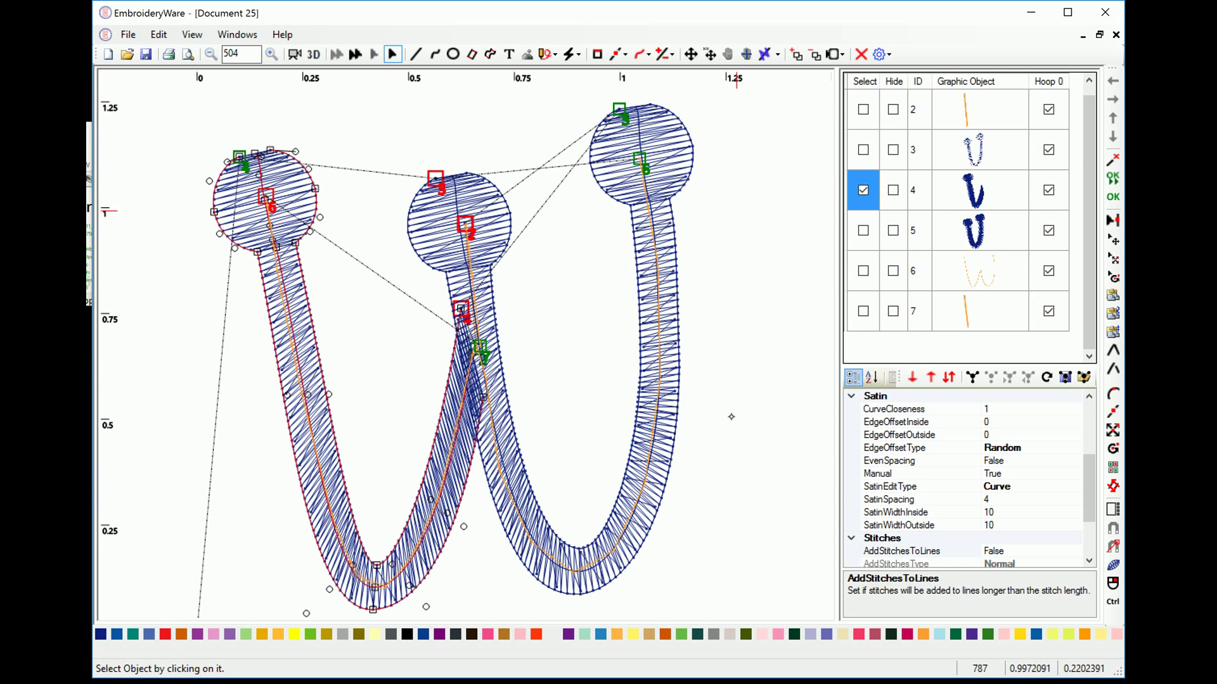
left_click(863, 190)
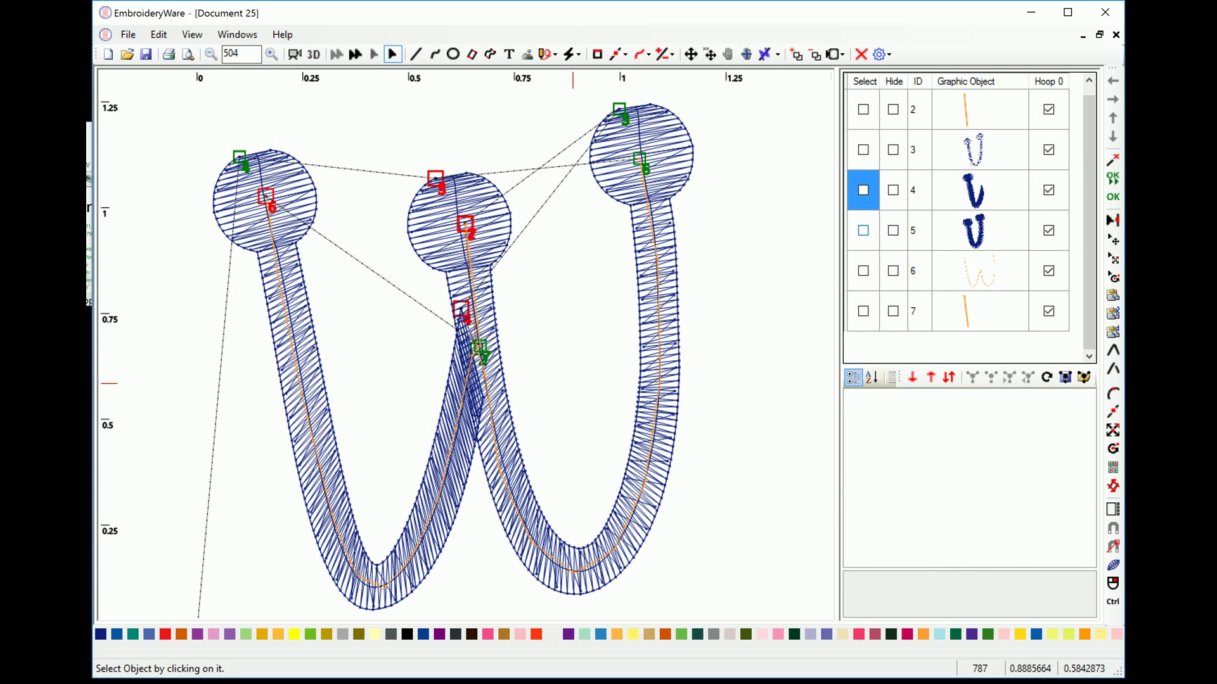
Step: Move the V object down to the end of the stitch order
left_click(905, 237)
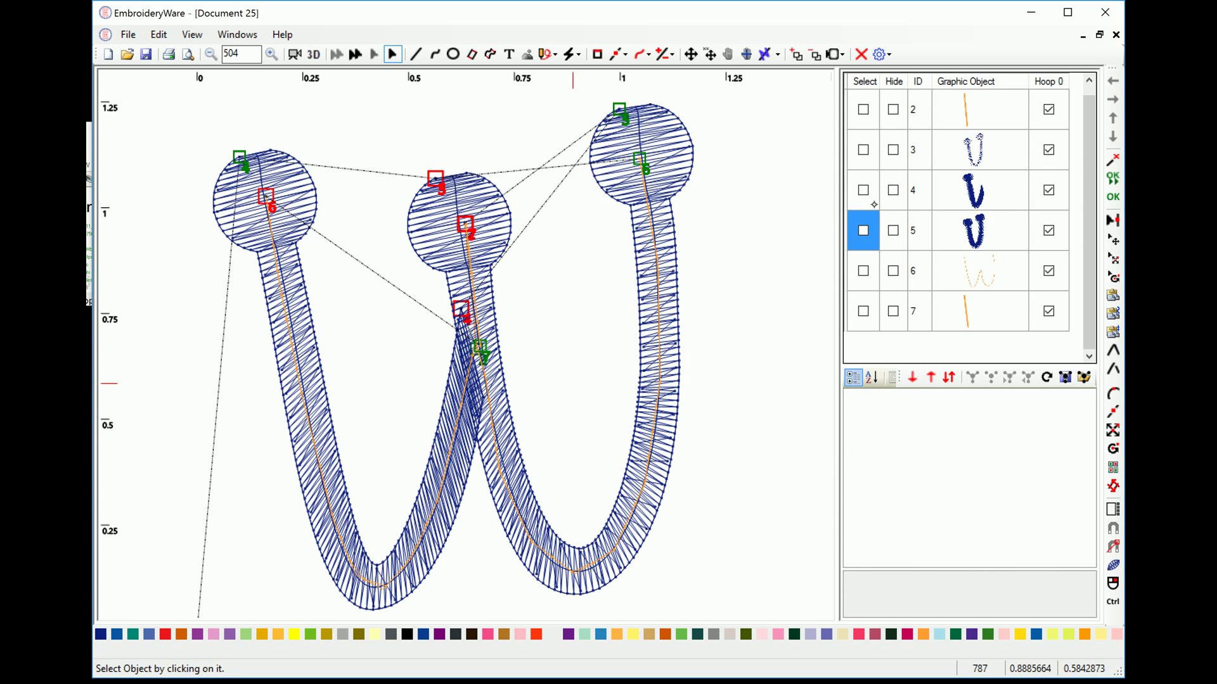
left_click(863, 230)
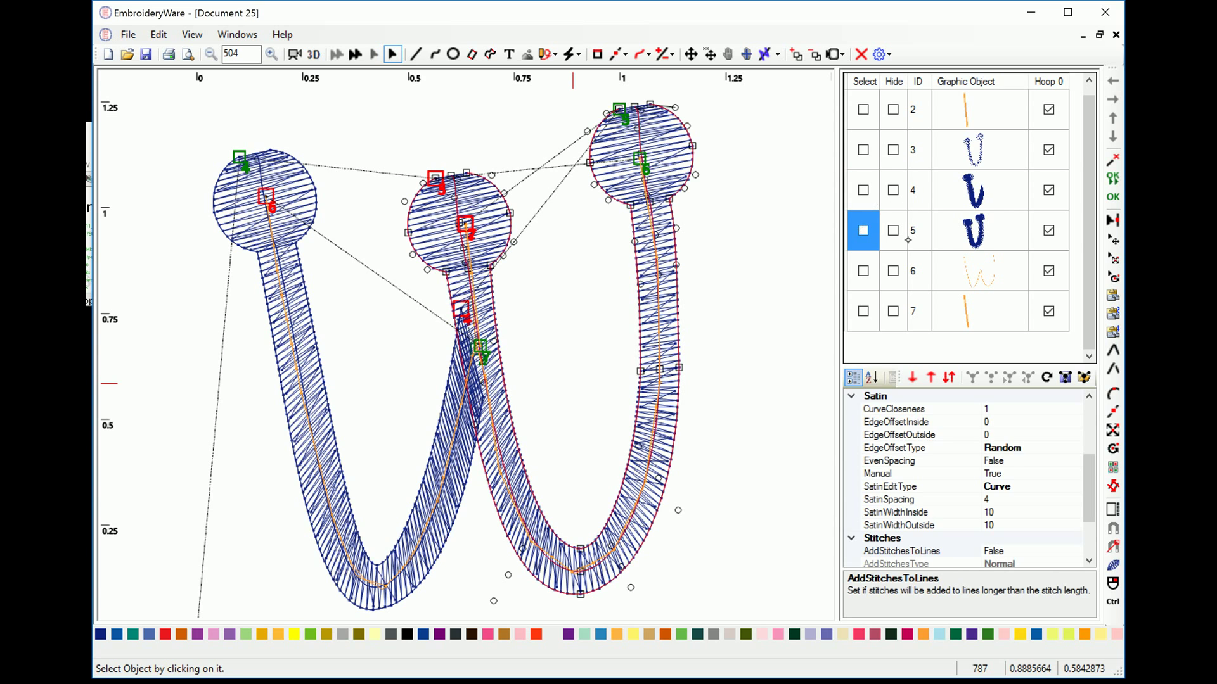
left_click(863, 231)
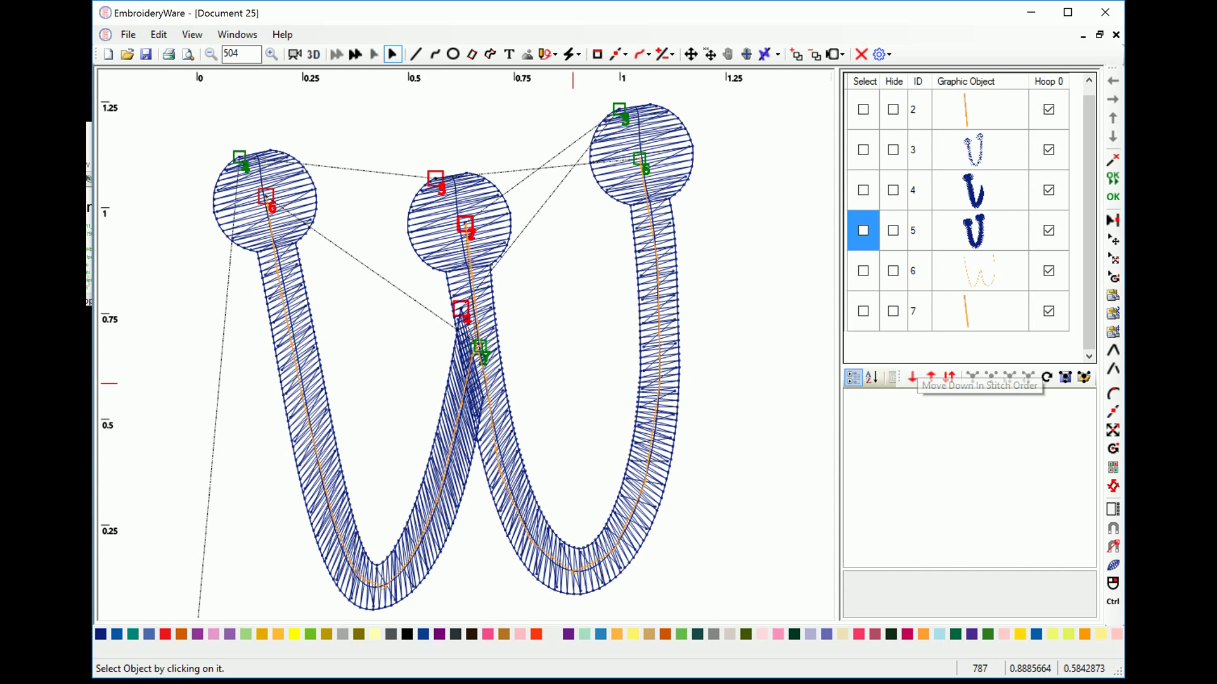
left_click(863, 231)
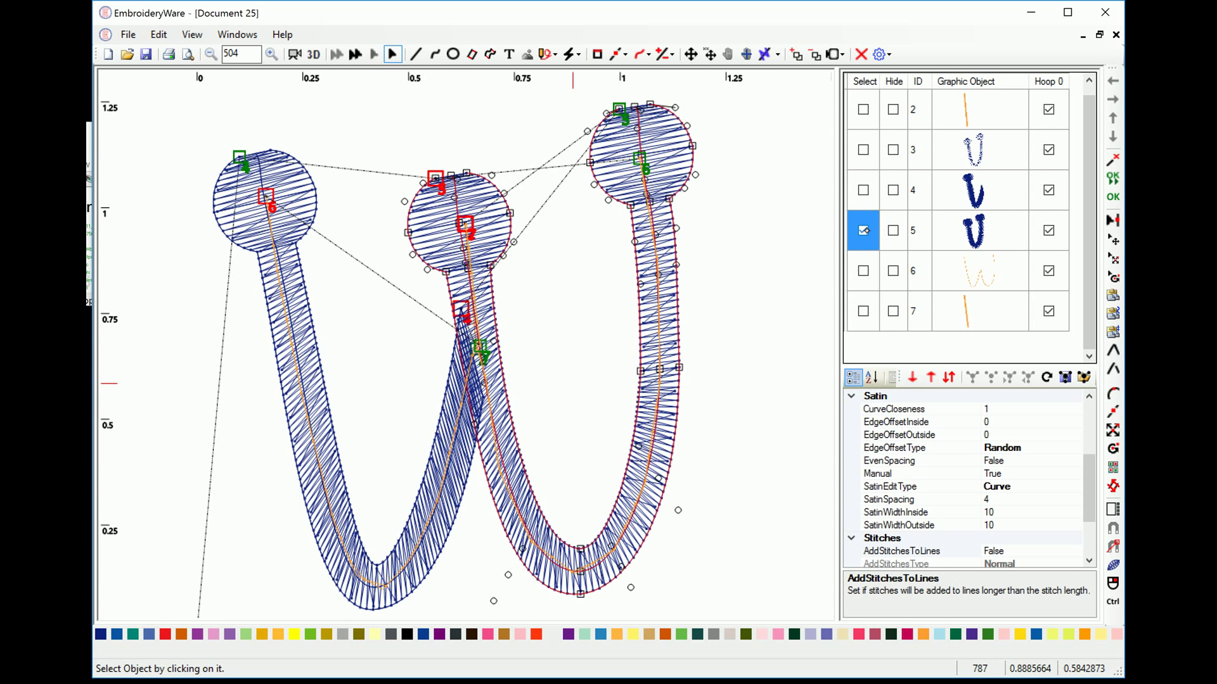
left_click(913, 377)
left_click(913, 377)
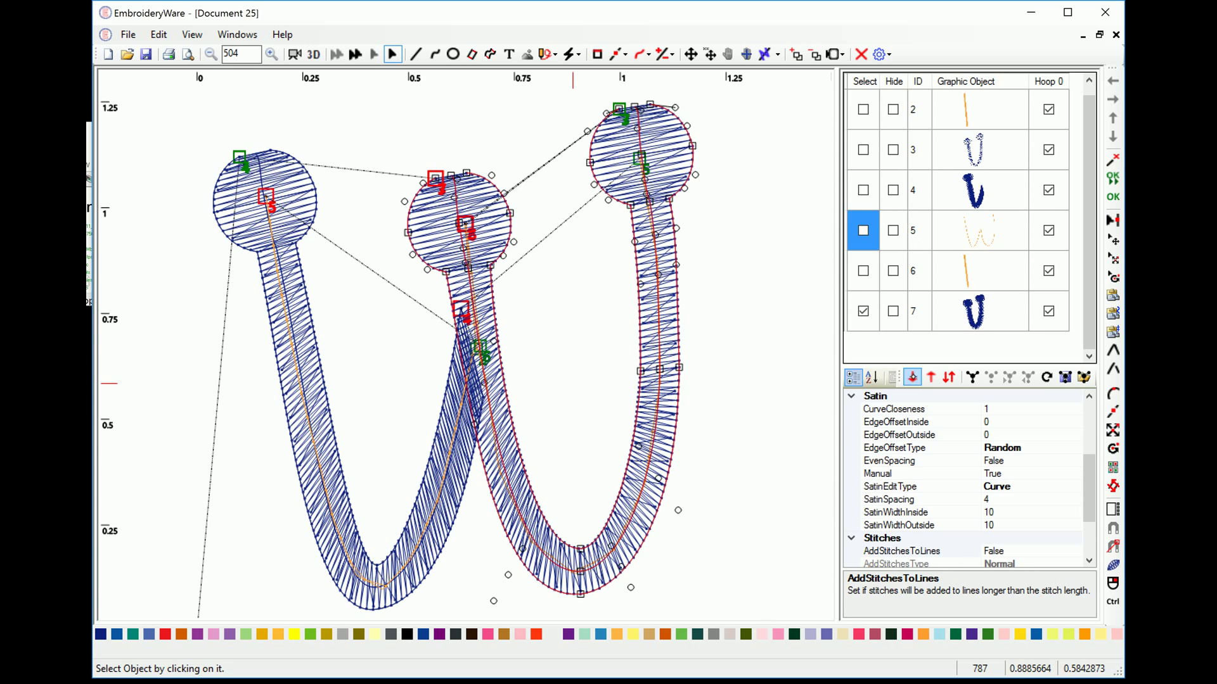
left_click(913, 377)
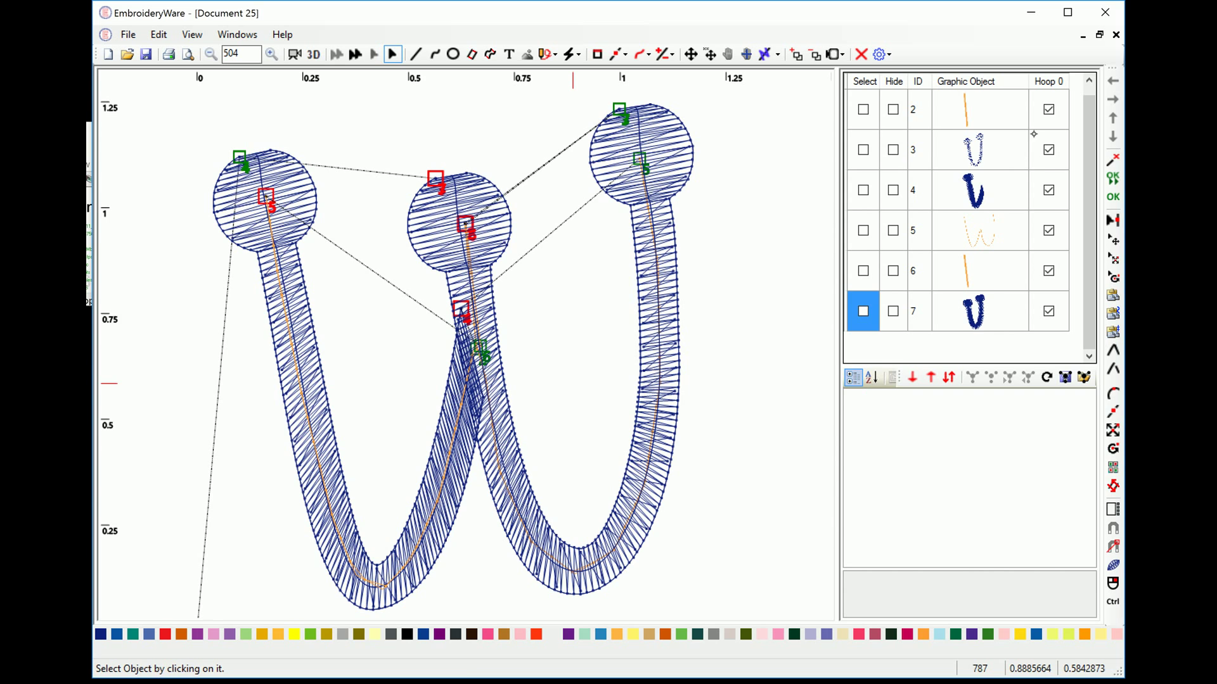
Step: Move the orange W run stitch up one place so it becomes object 4
left_click(1091, 82)
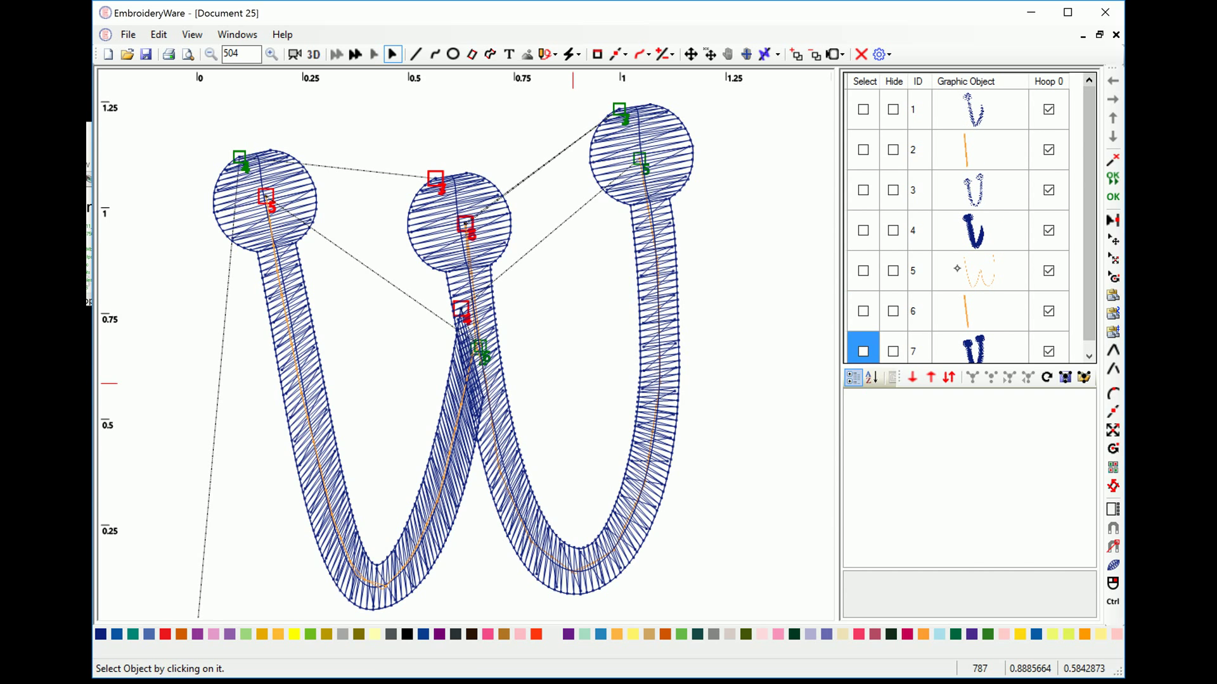
left_click(863, 271)
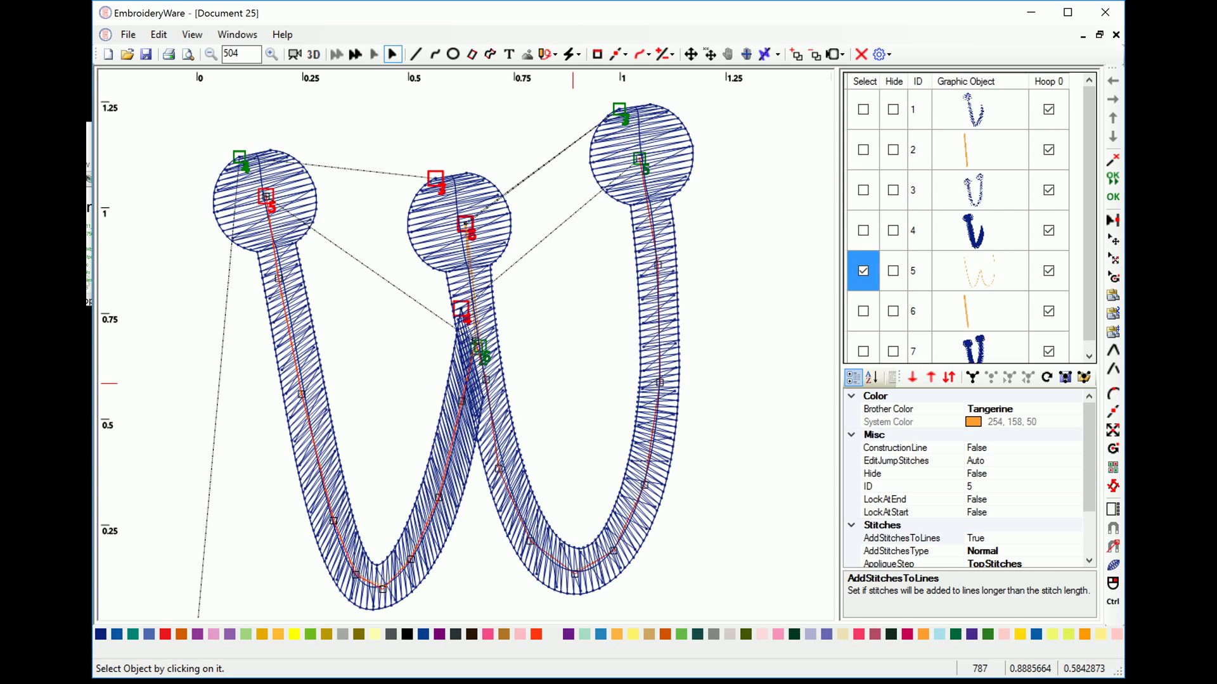
left_click(930, 378)
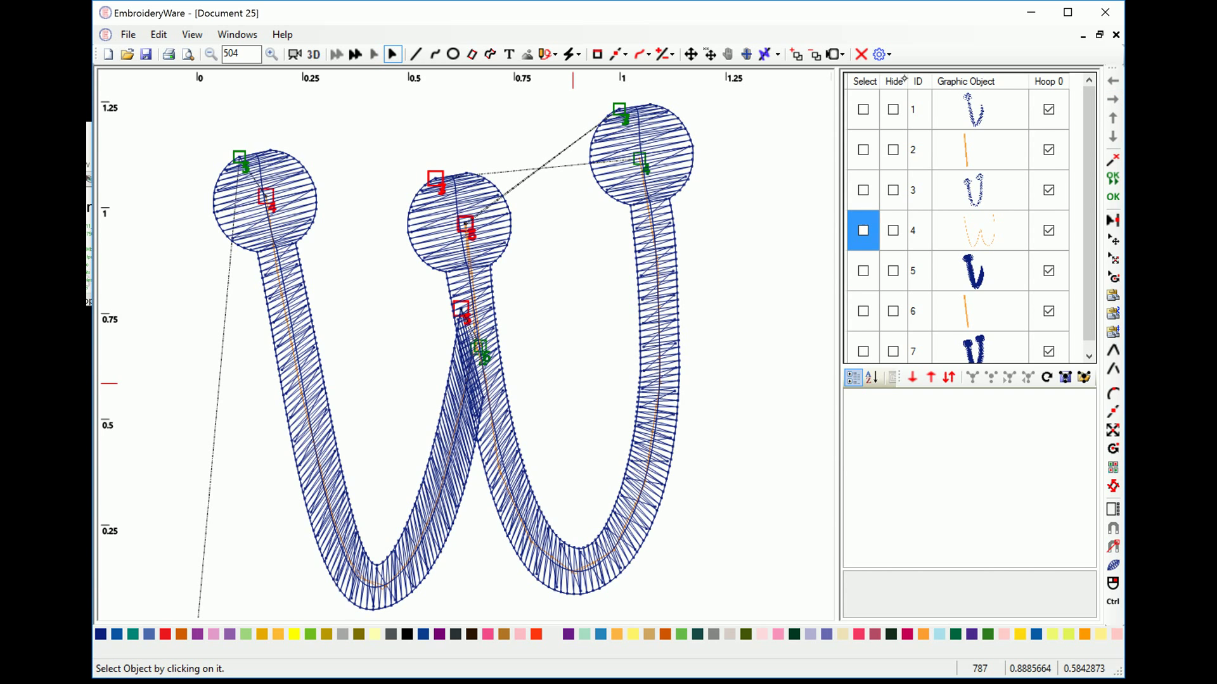
Step: Hide all objects, re-show objects 1–3, and reverse object 3's point order
left_click(897, 81)
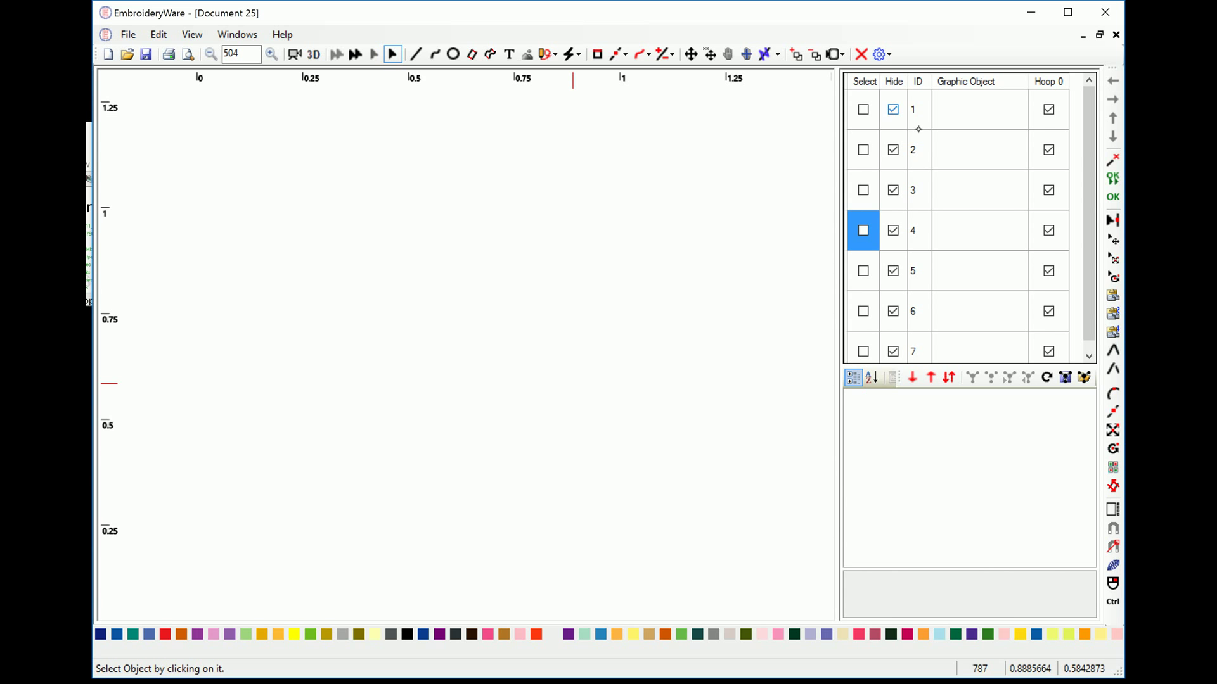
left_click(893, 109)
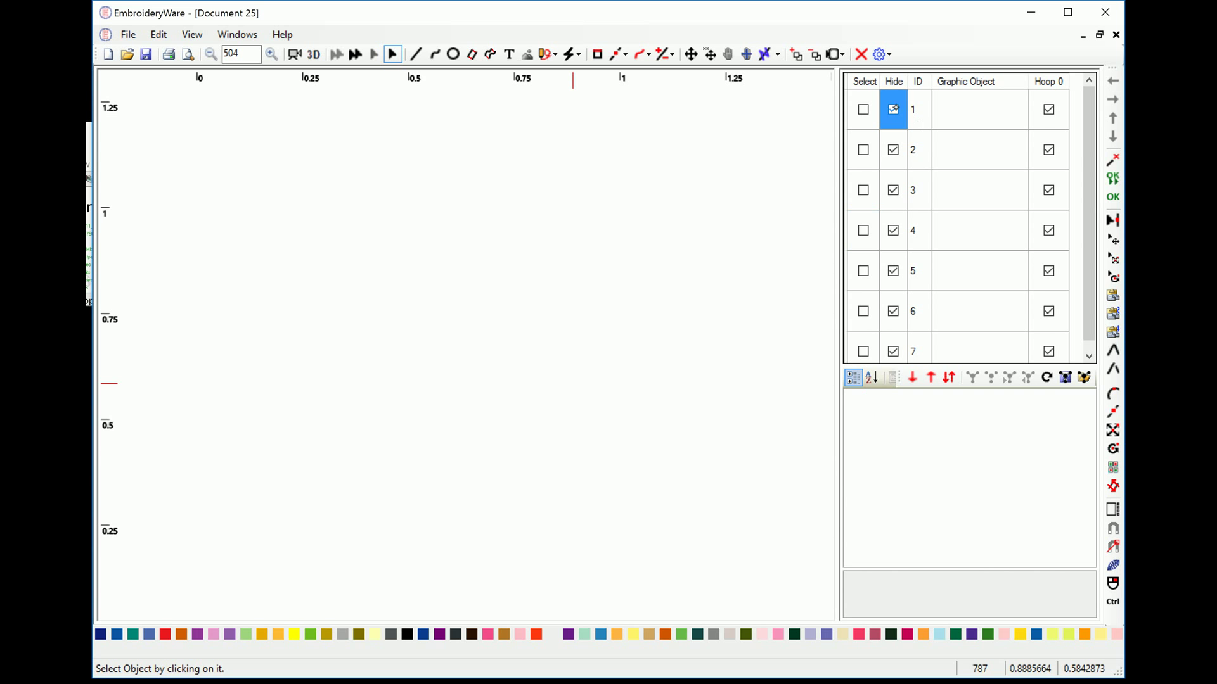
left_click(901, 154)
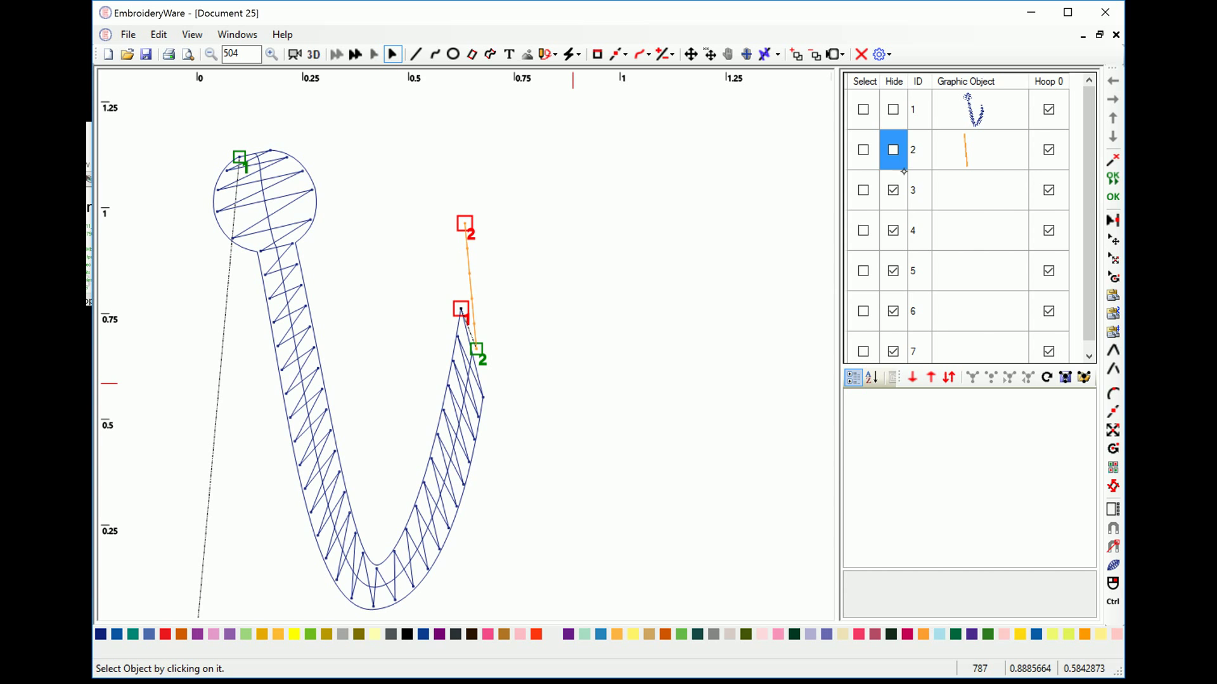
left_click(894, 189)
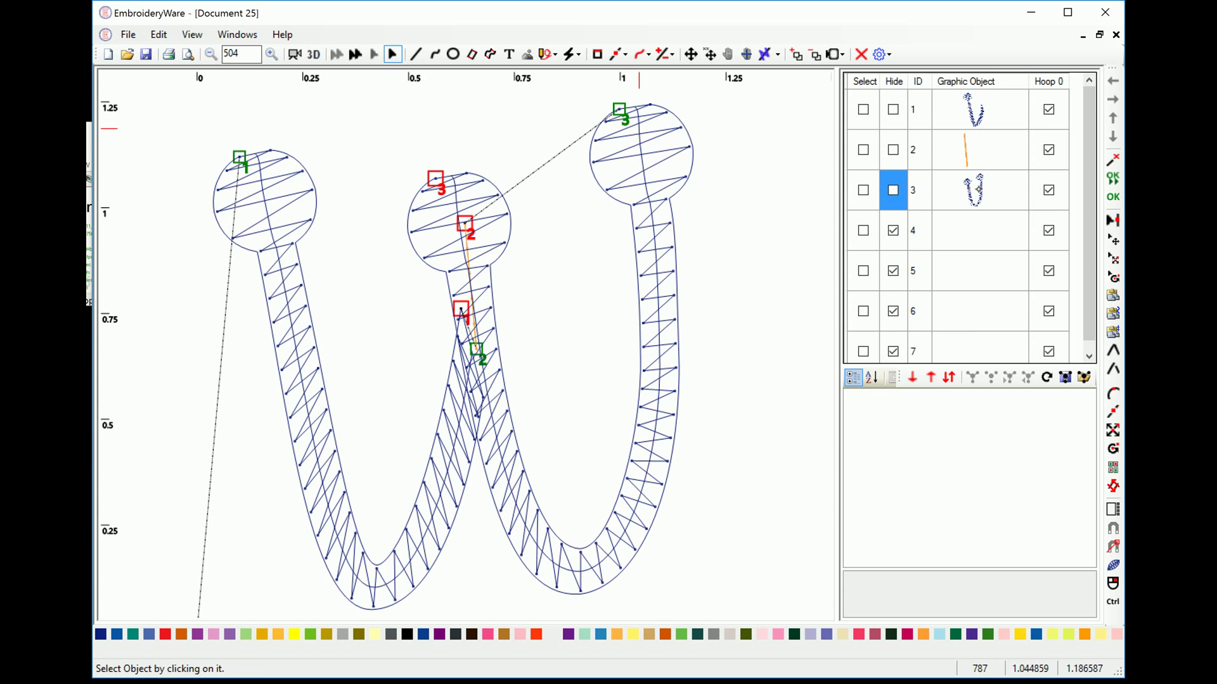
left_click(1113, 467)
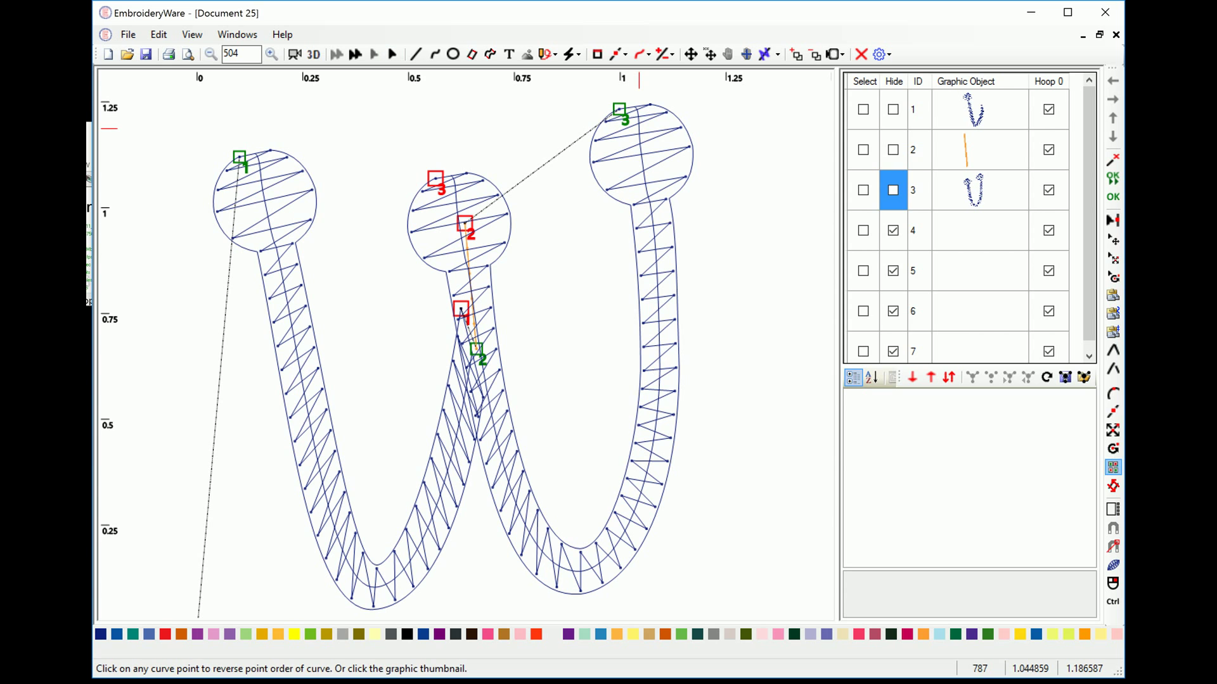
left_click(639, 128)
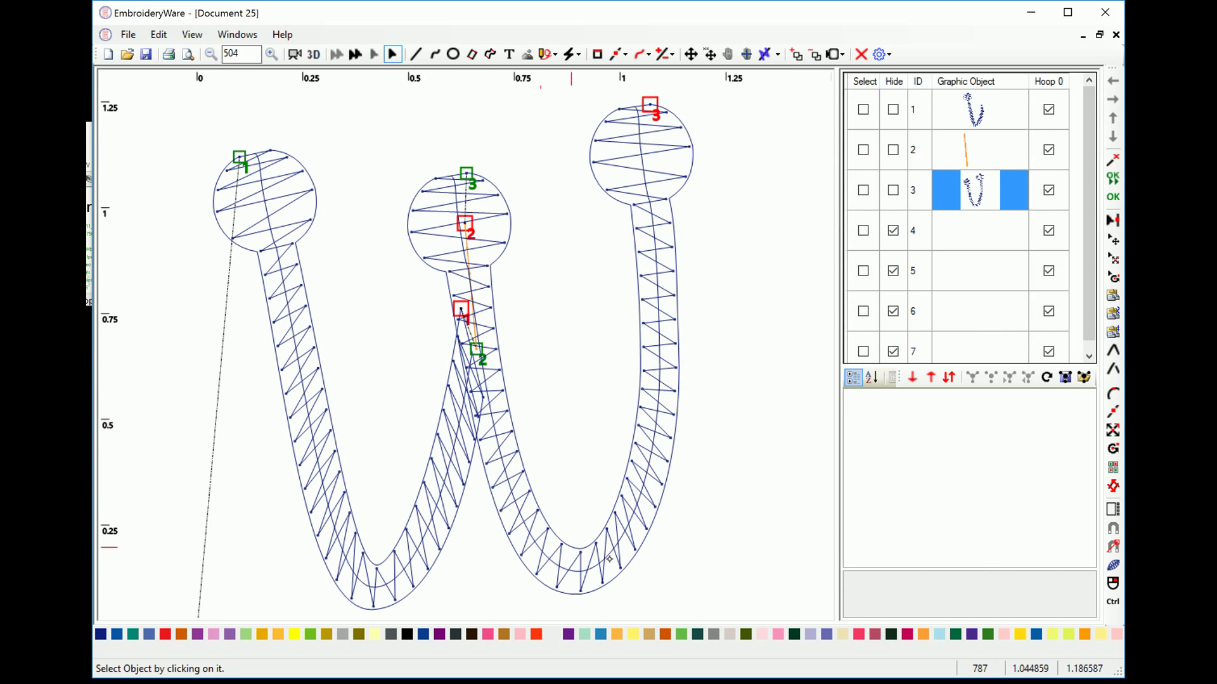
Step: Re-show objects 4 through 7 and play the 3D Stitch Simulator
left_click(893, 230)
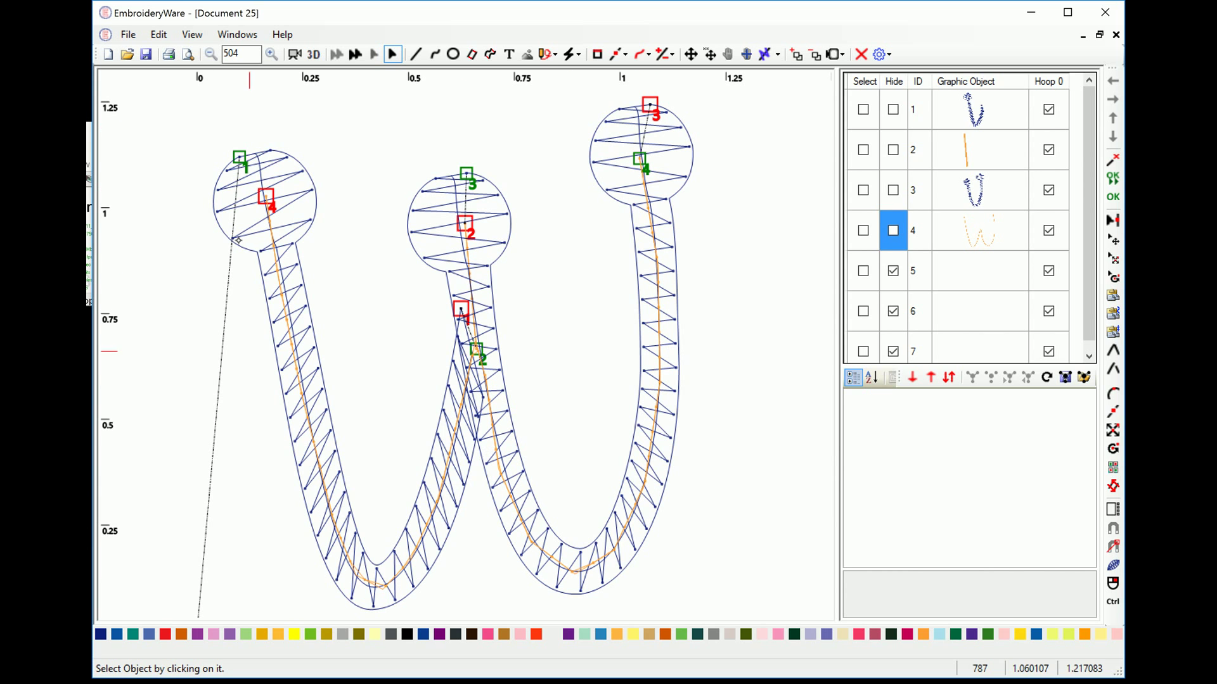
left_click(893, 270)
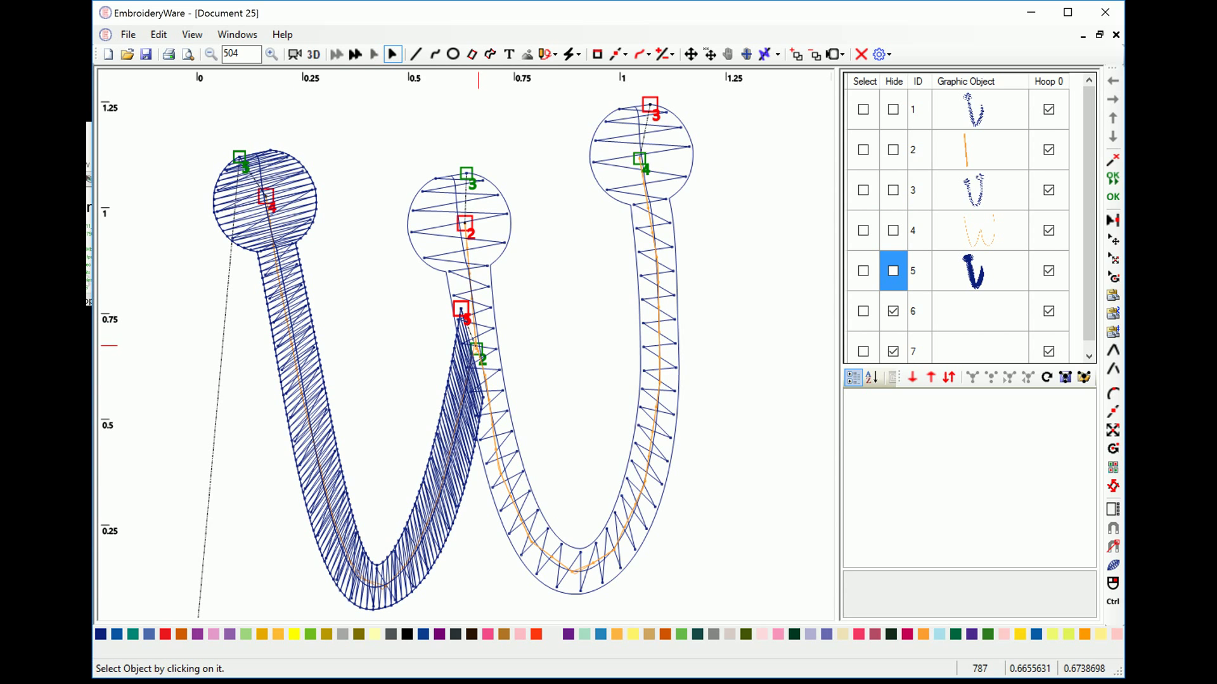
left_click(893, 311)
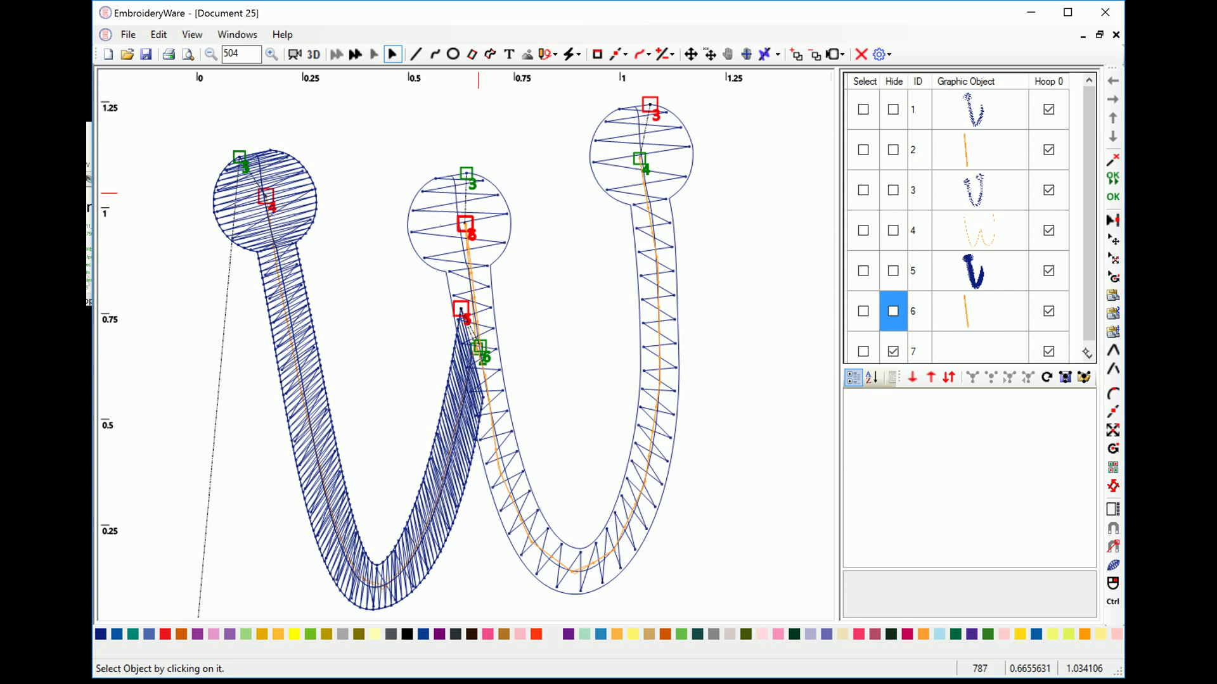
scroll(892, 311, "down", 1)
left_click(893, 311)
left_click(893, 312)
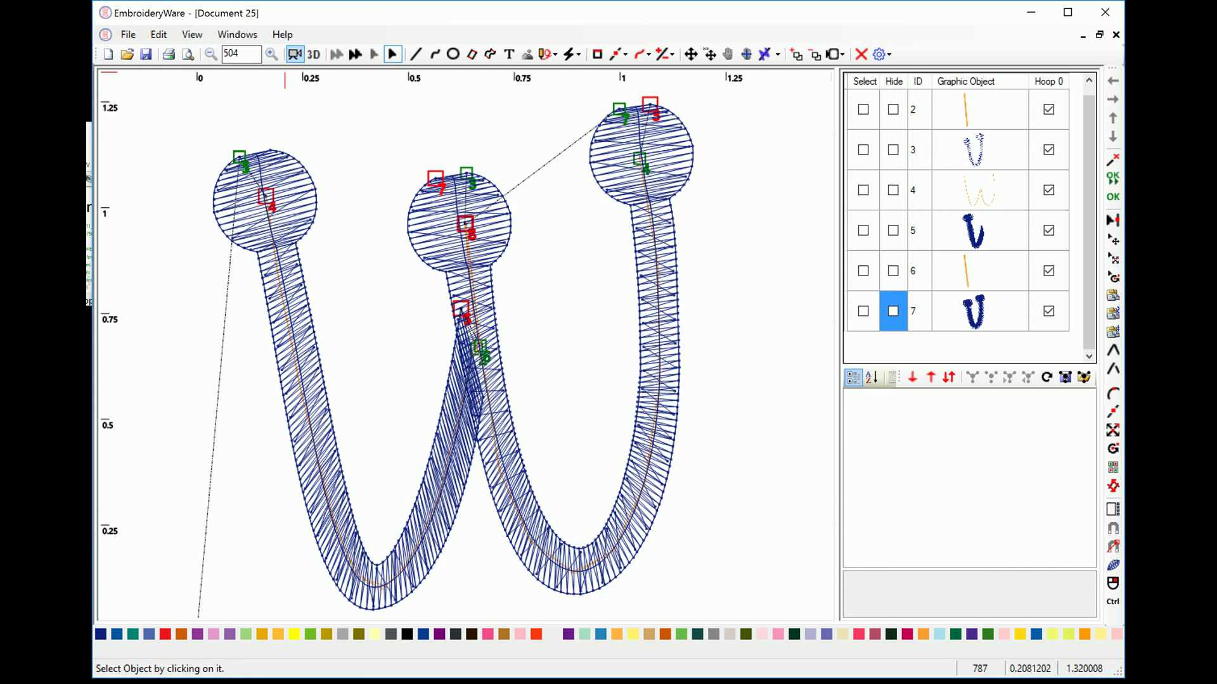
left_click(295, 54)
left_click(952, 468)
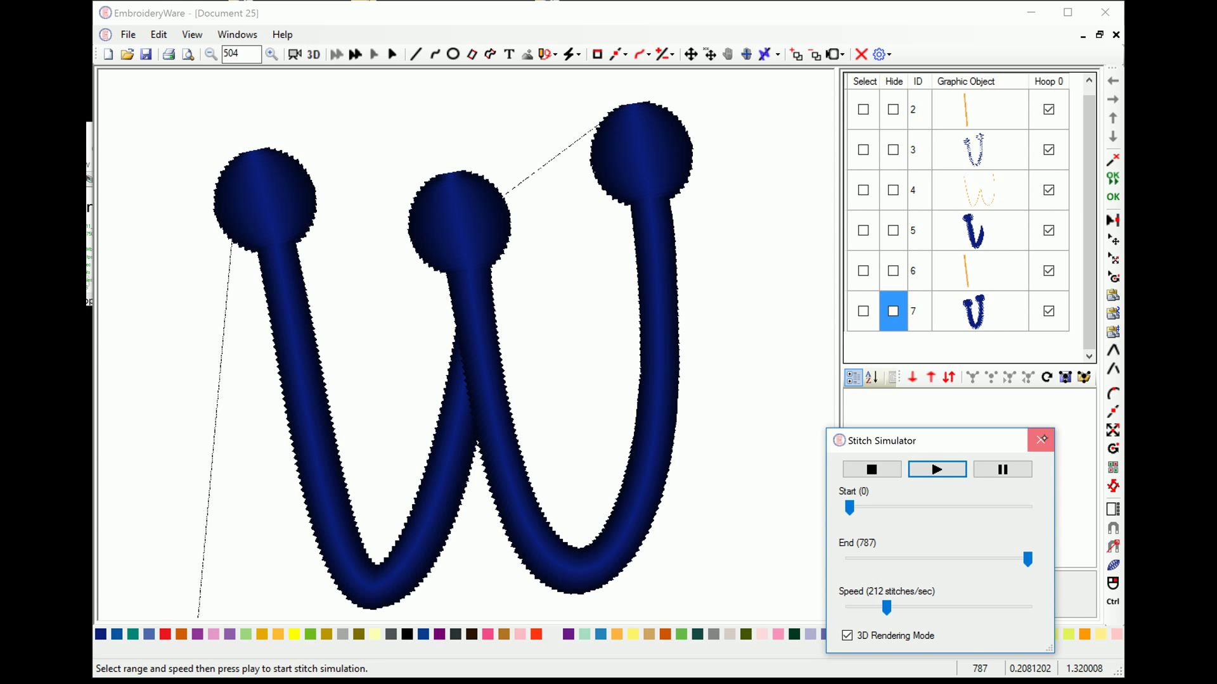
Step: Close the Stitch Simulator
left_click(1041, 440)
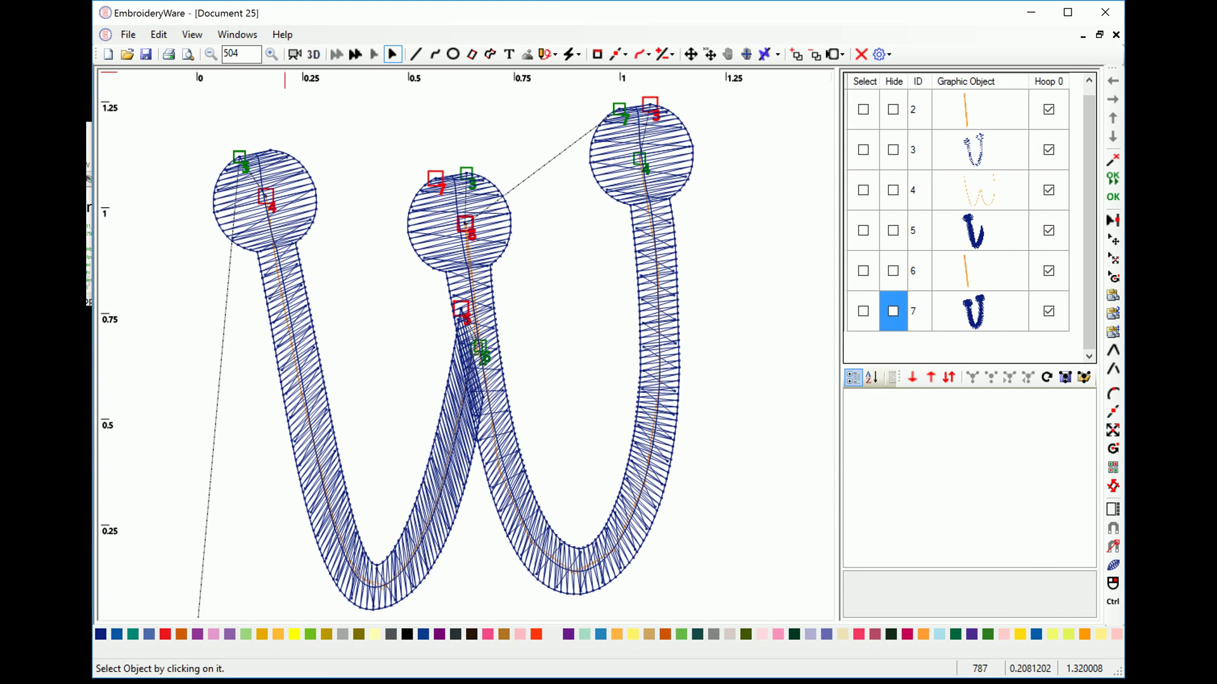
Step: Hide all objects, re-show each one in turn, select object 7, and open the Stitch Simulator
left_click(893, 79)
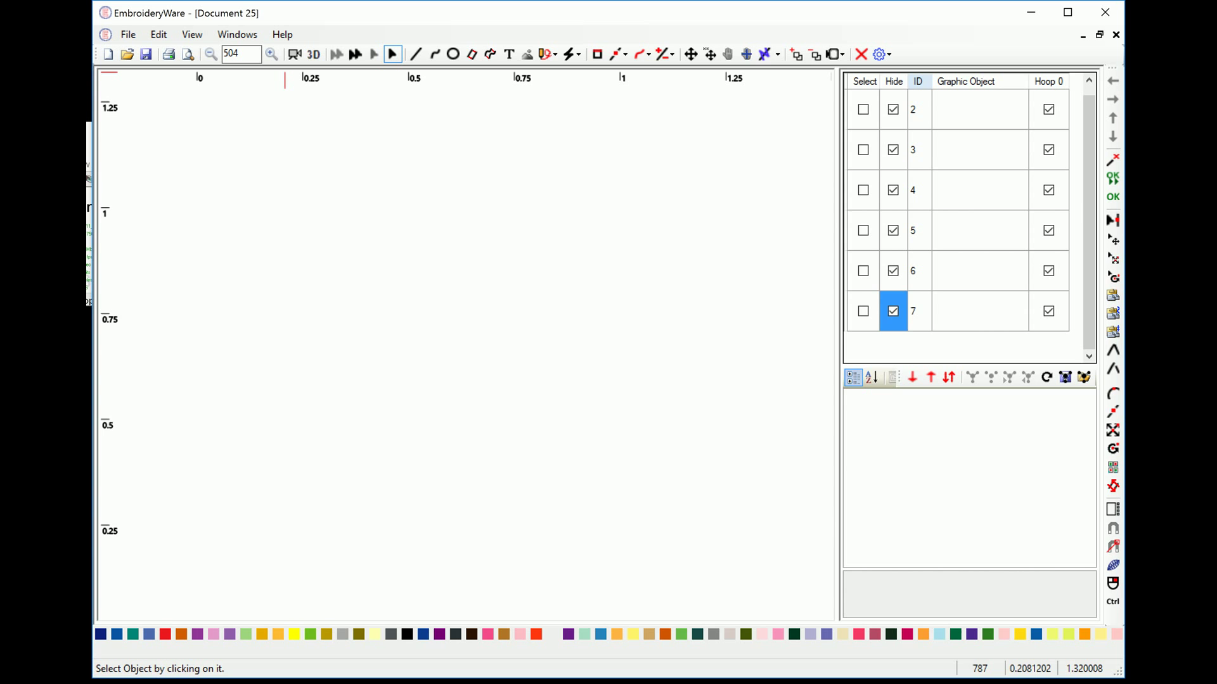
left_click(893, 110)
left_click(894, 192)
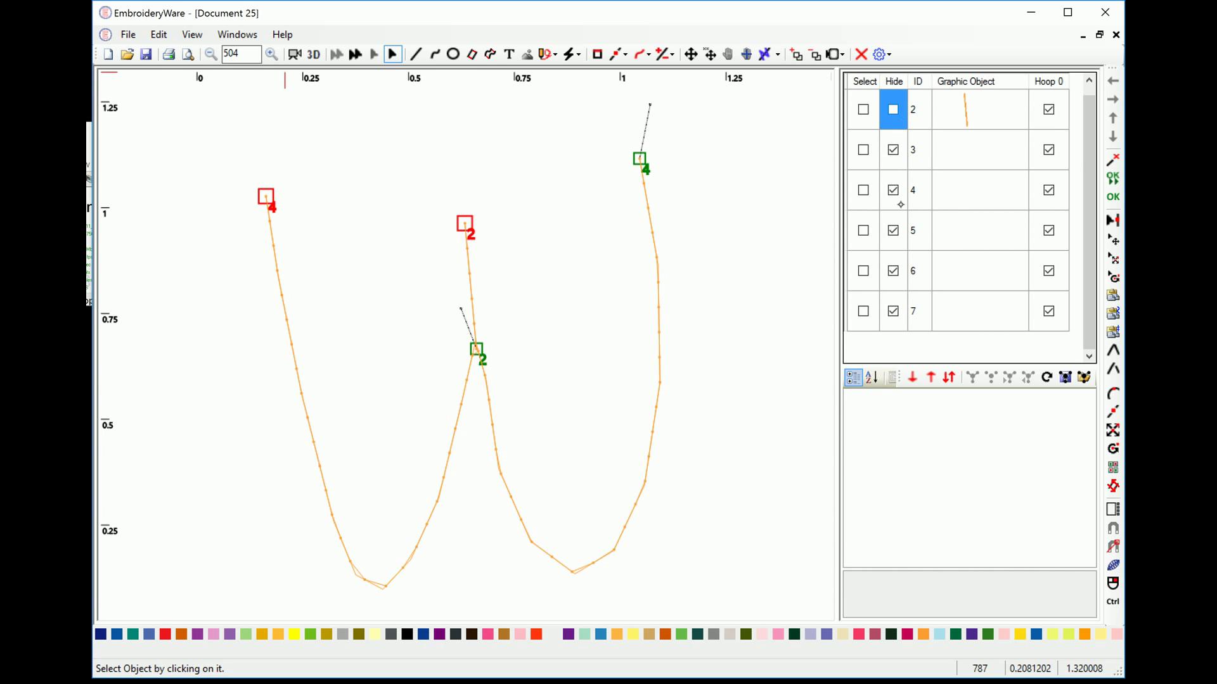
left_click(893, 150)
left_click(894, 150)
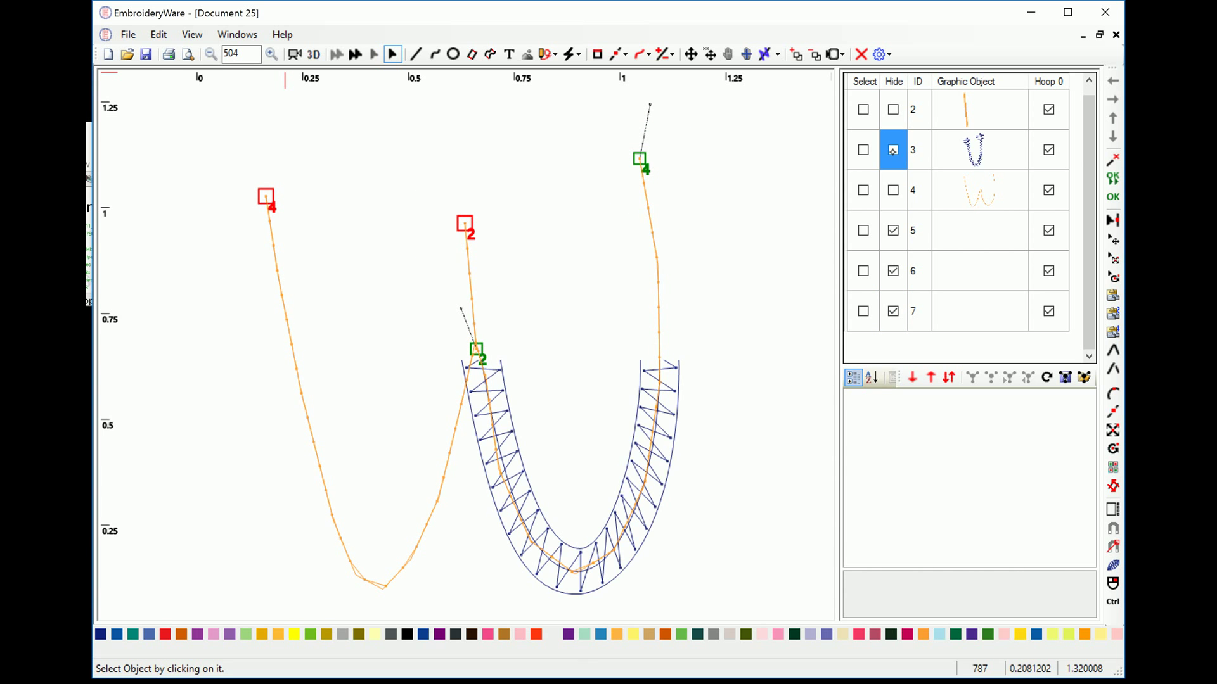
left_click(894, 231)
left_click(893, 150)
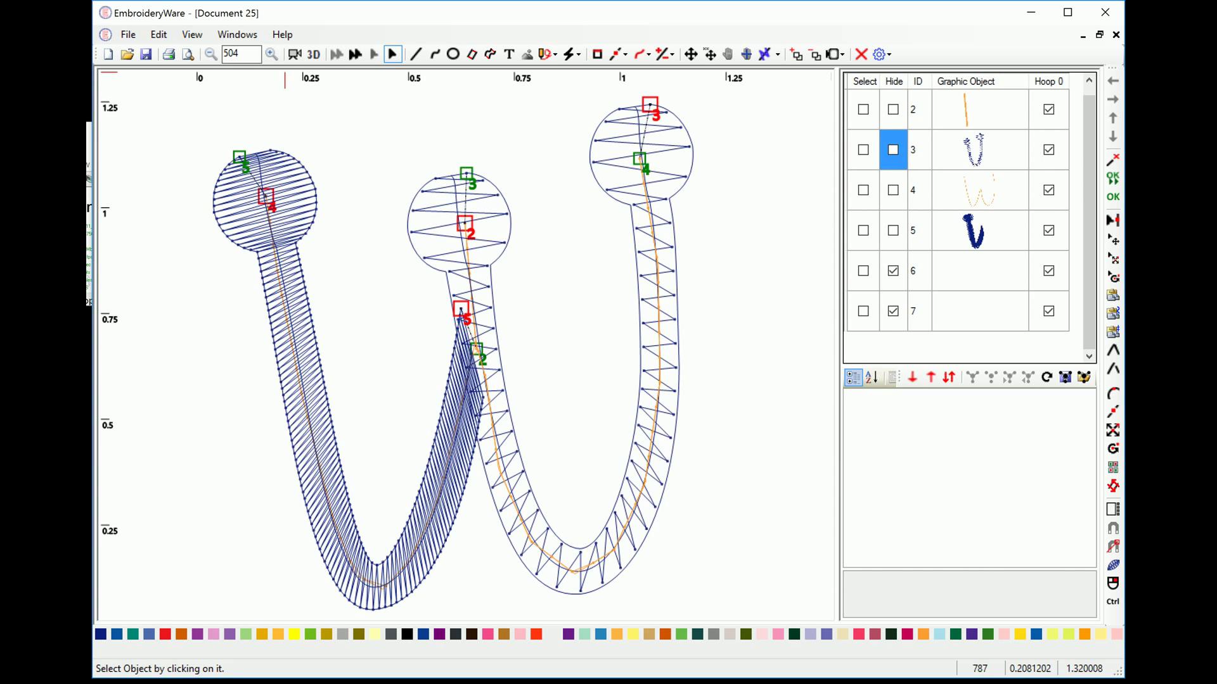
left_click(894, 270)
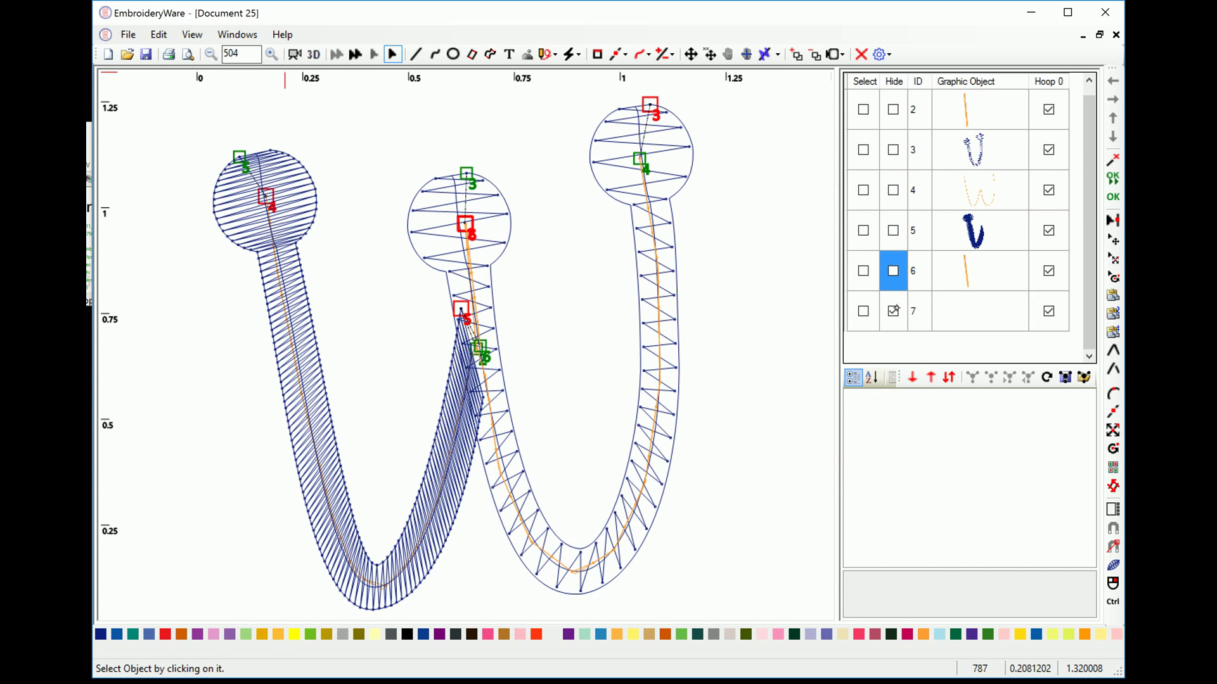
left_click(894, 311)
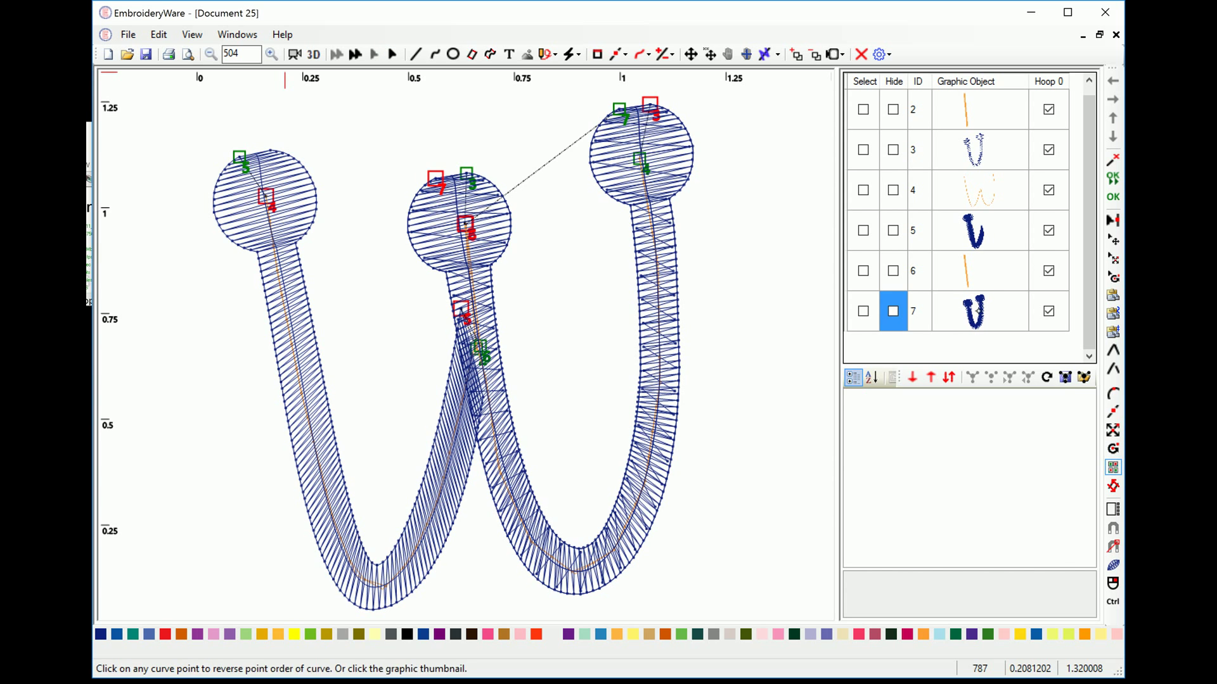
left_click(1014, 320)
left_click(294, 54)
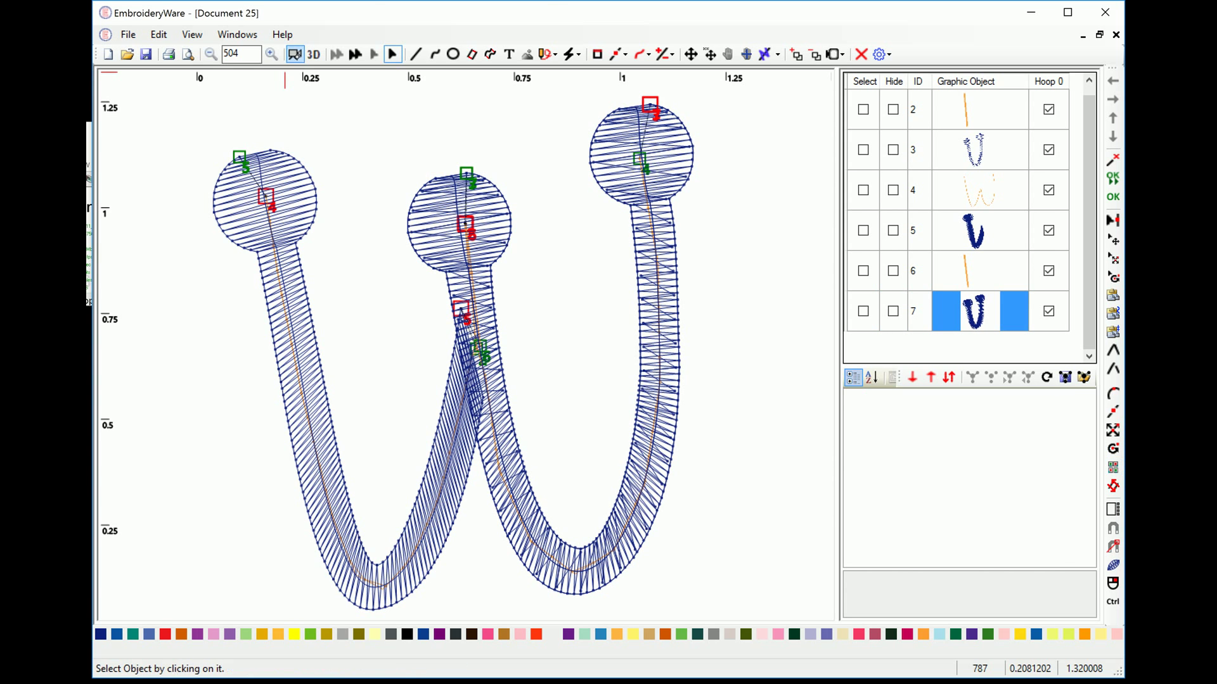
Step: Replay the simulation at 110 stitches/sec, then close the simulator
left_click(886, 606)
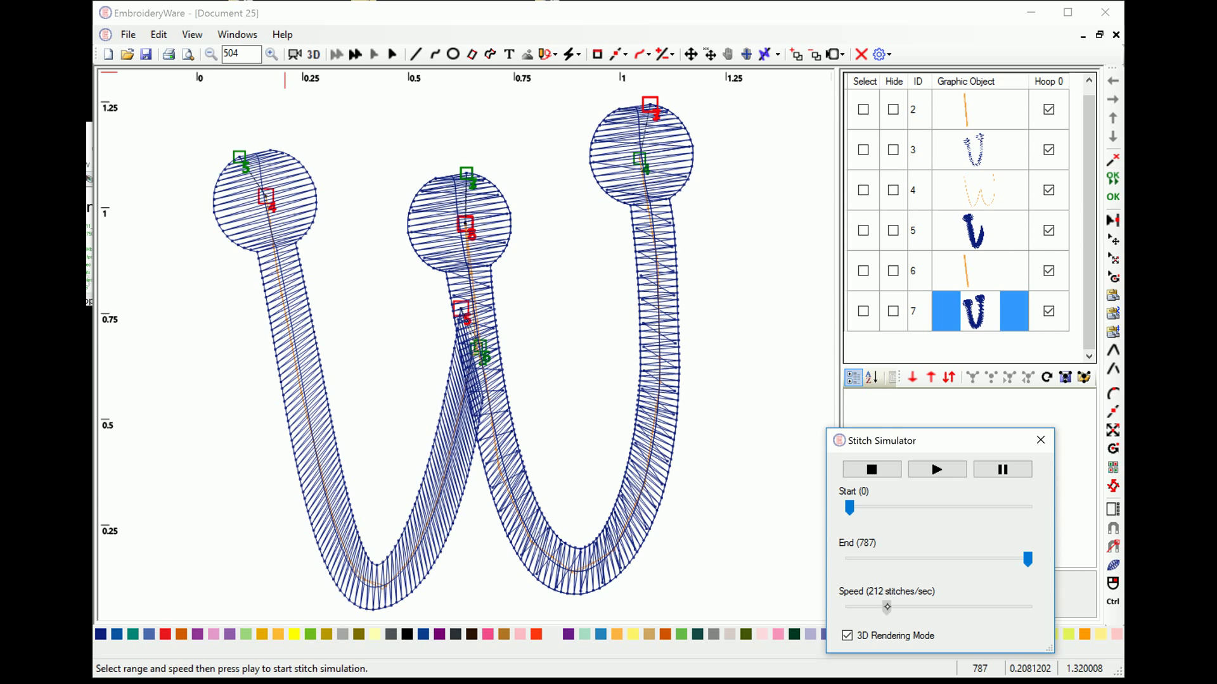
left_click_drag(867, 607, 868, 607)
left_click(937, 469)
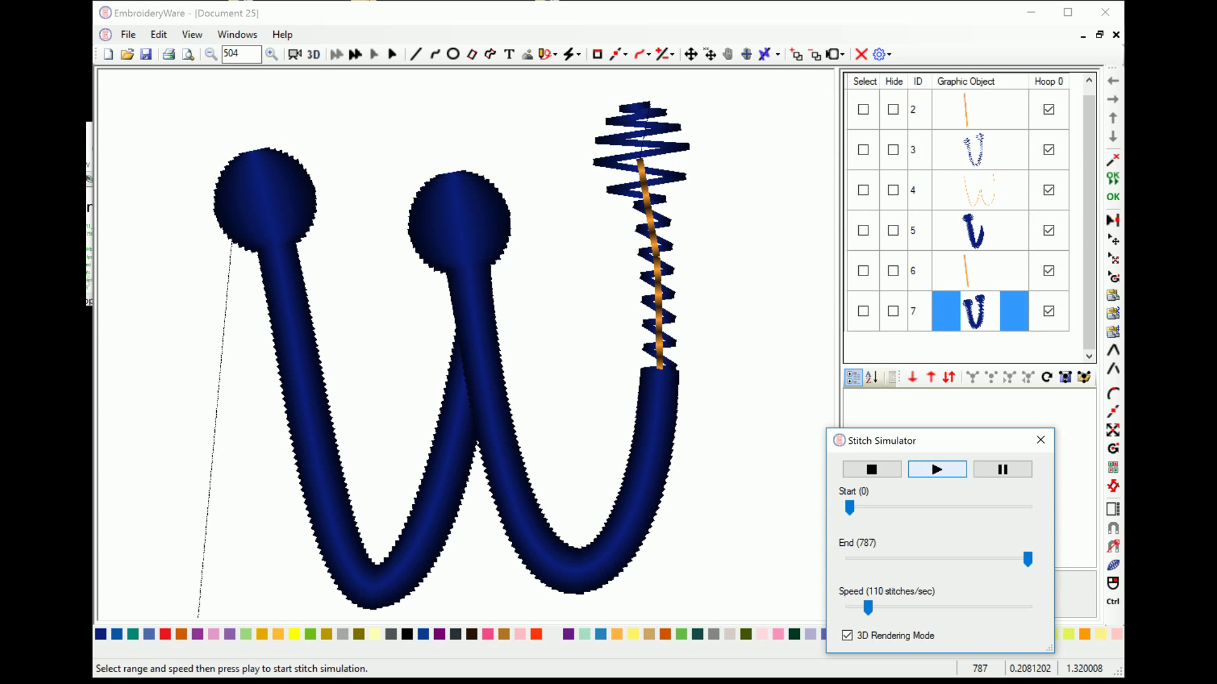
left_click(1041, 440)
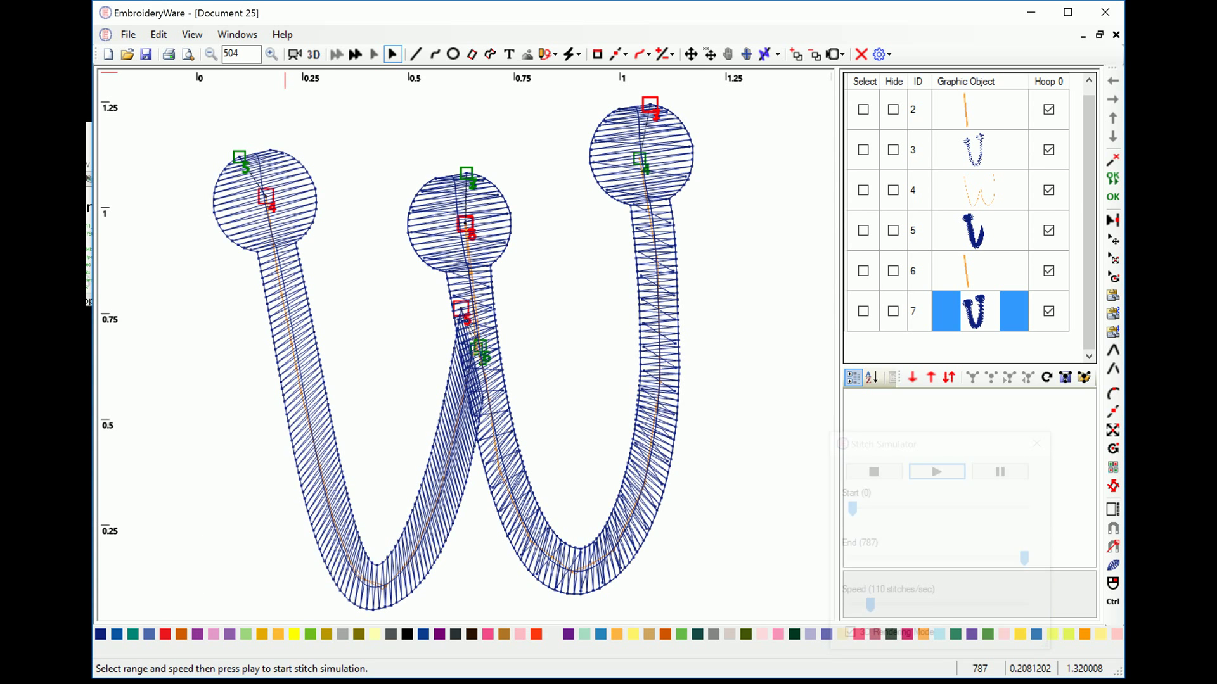
Step: Color every object in the design Prussian Blue, then deselect all
left_click(865, 82)
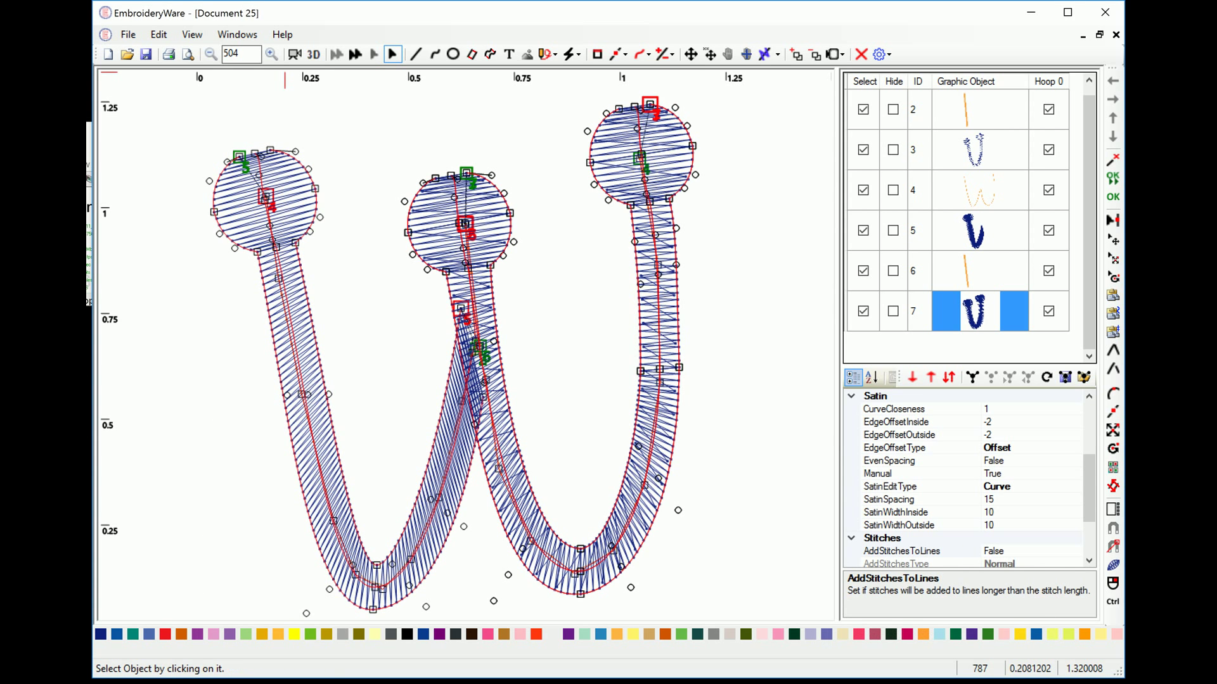
left_click(103, 634)
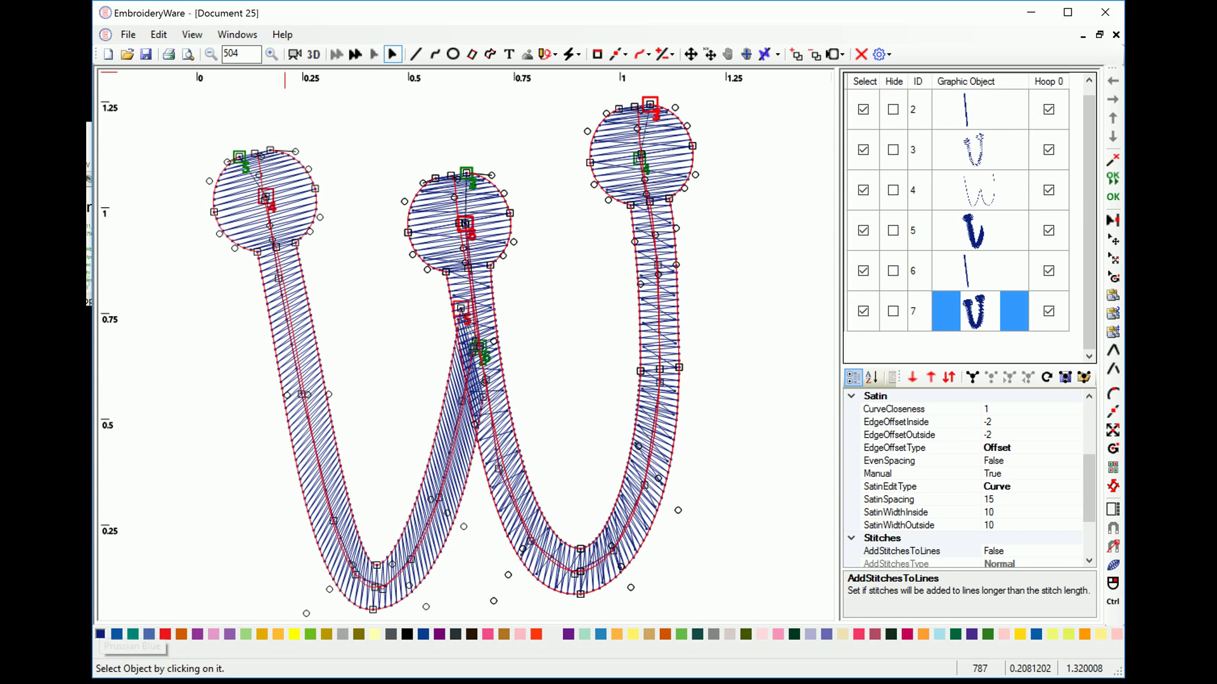
left_click(866, 80)
left_click(866, 80)
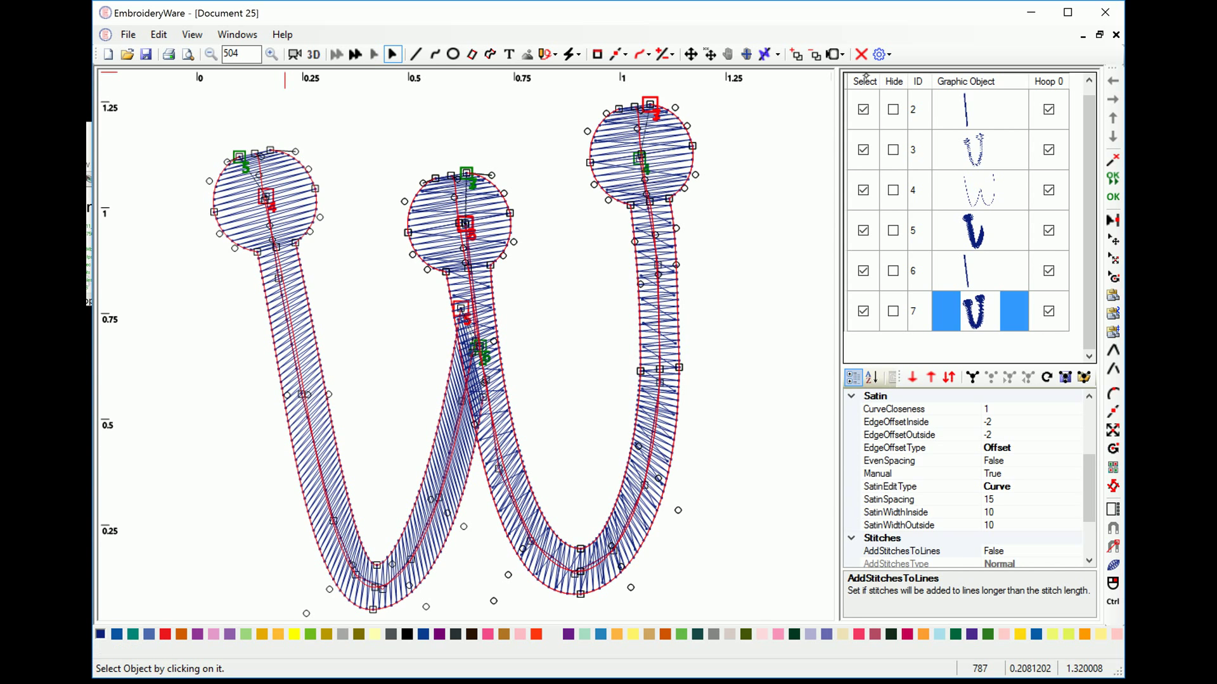